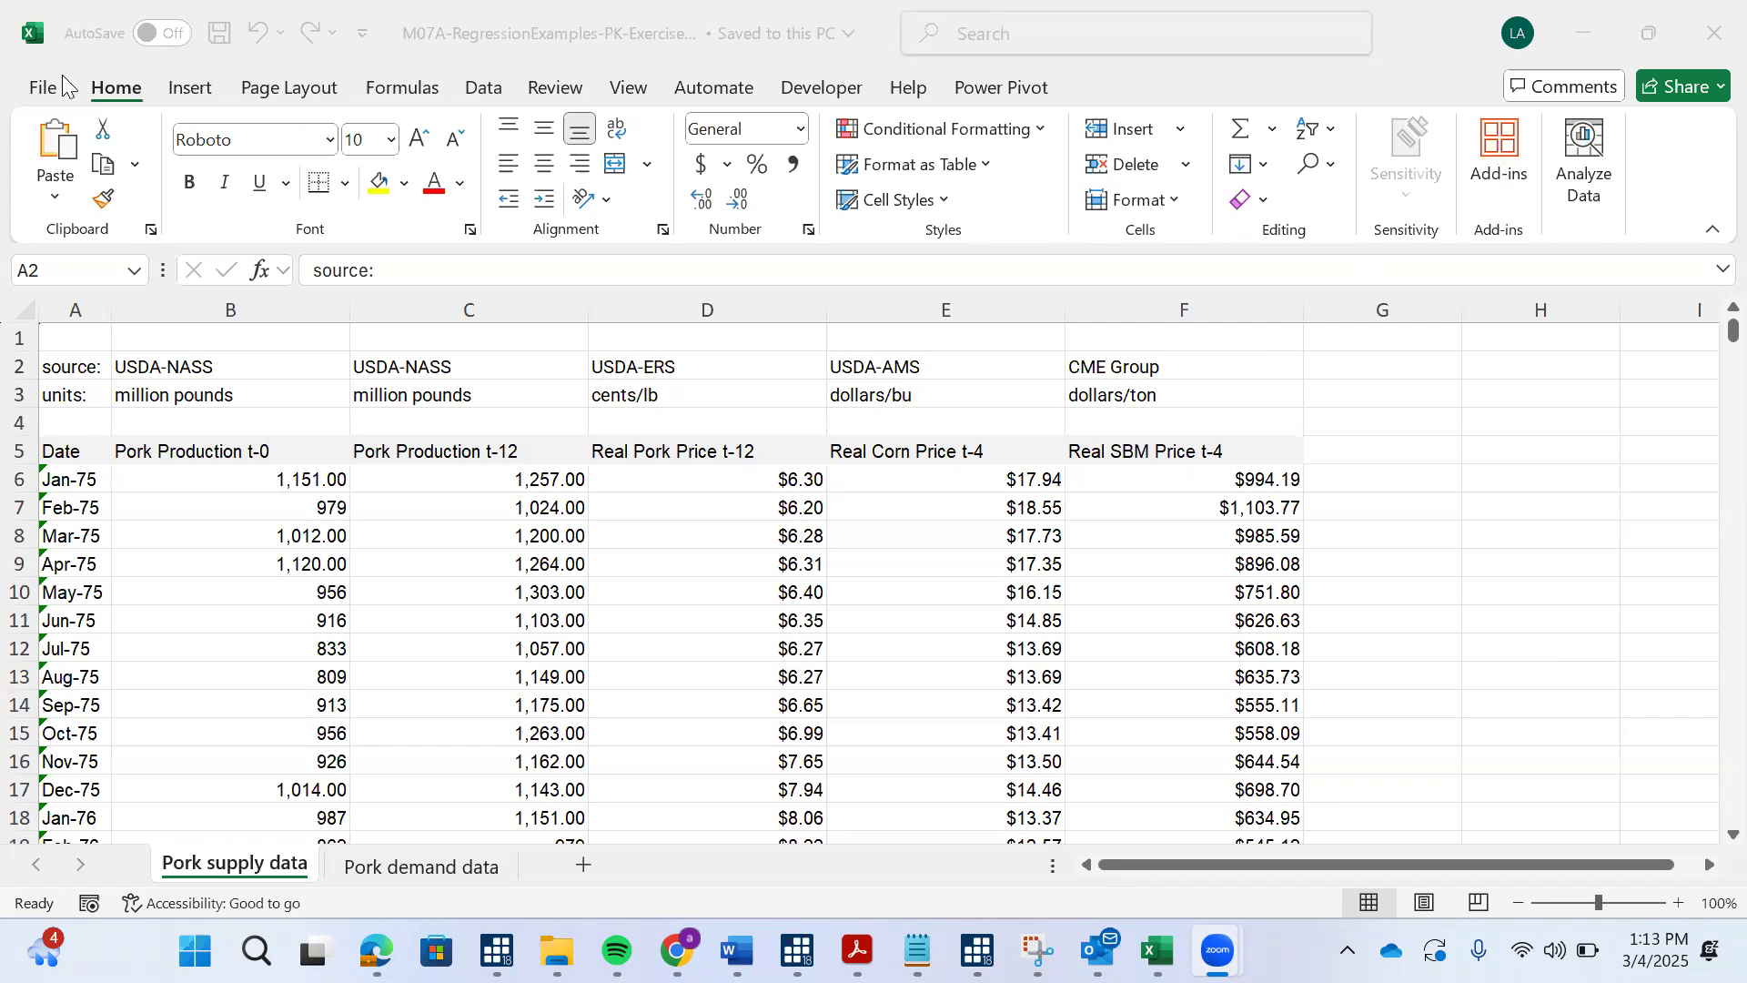
Check in the Excel add-ins options that the Analysis ToolPak is enabled, and accept the add-in selection
{"action": "left_click", "coordinate": [44, 89]}
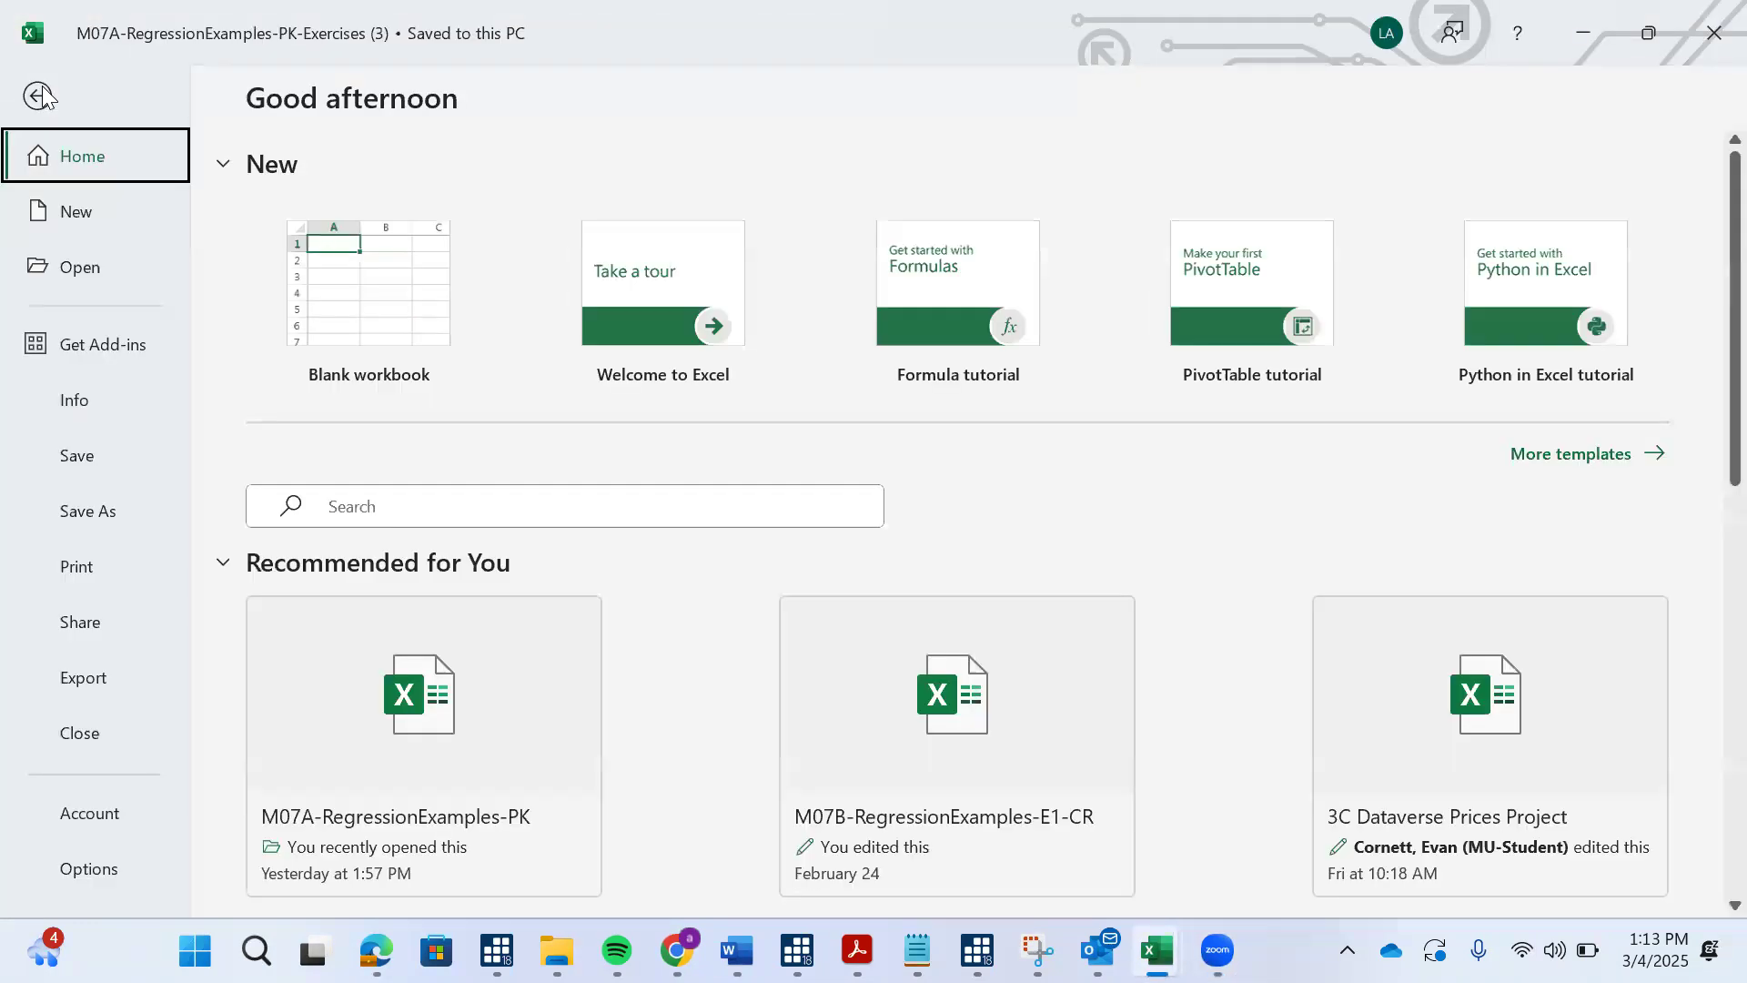
{"action": "left_click", "coordinate": [74, 869]}
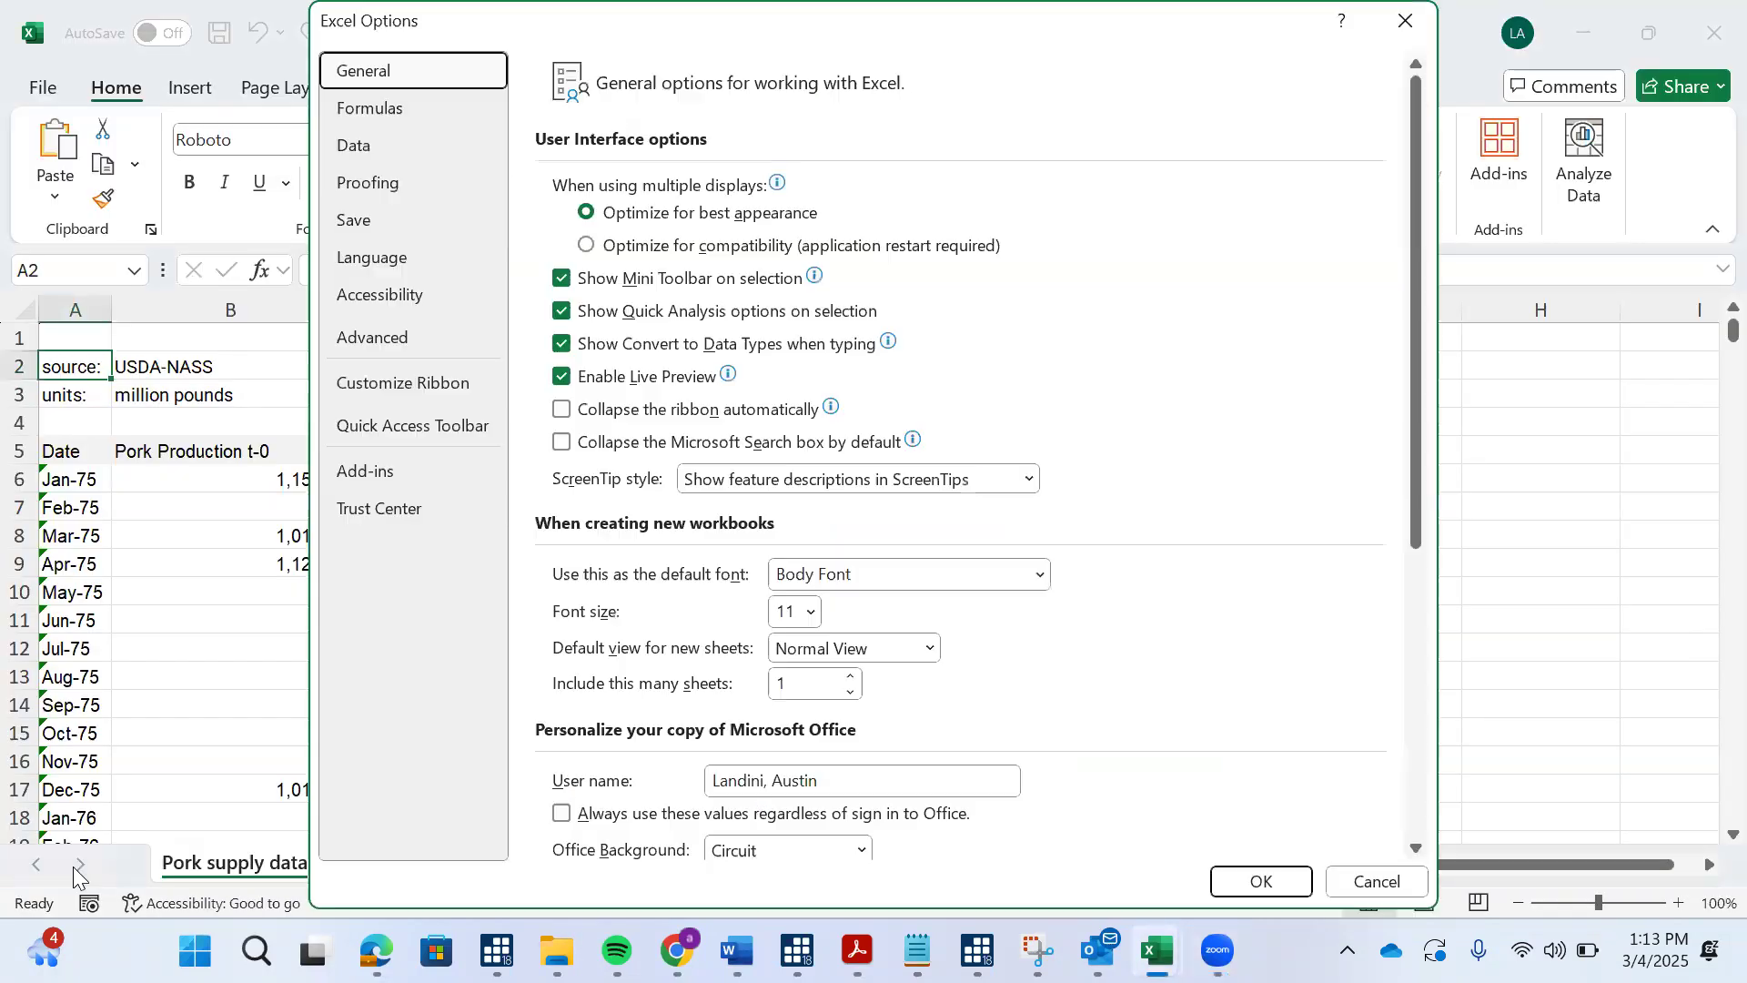
{"action": "left_click", "coordinate": [381, 472]}
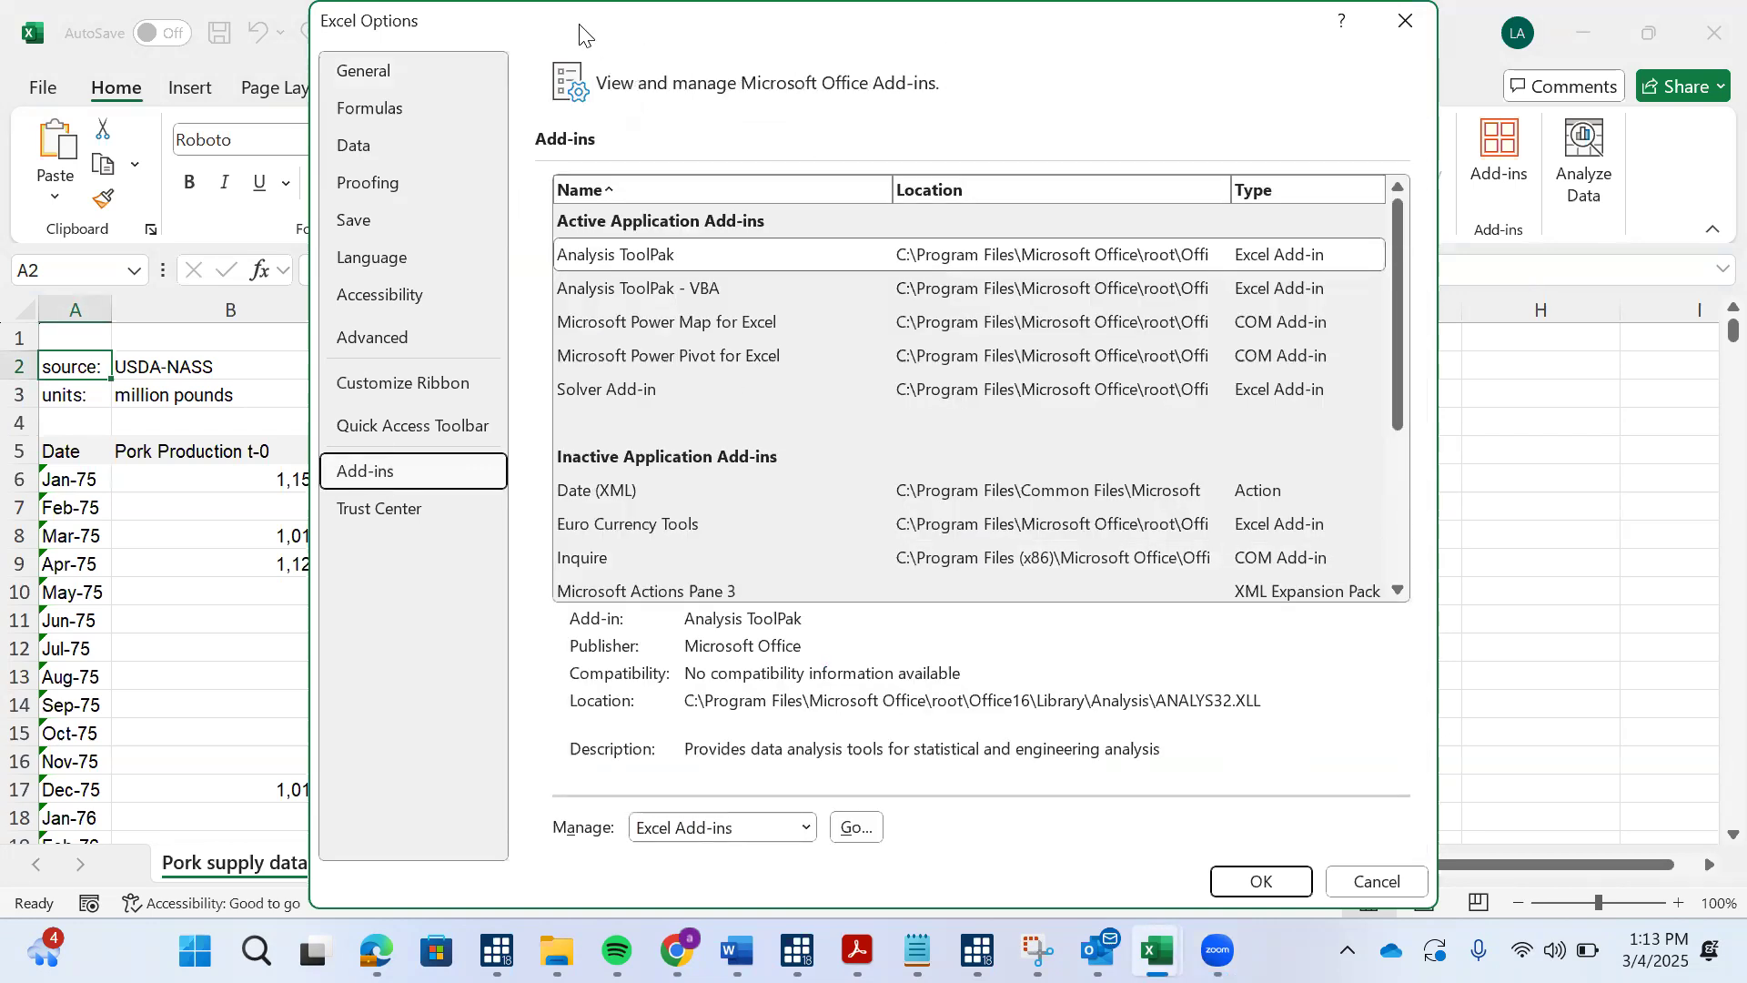
{"action": "left_click_drag", "start_coordinate": [579, 35], "coordinate": [300, 53]}
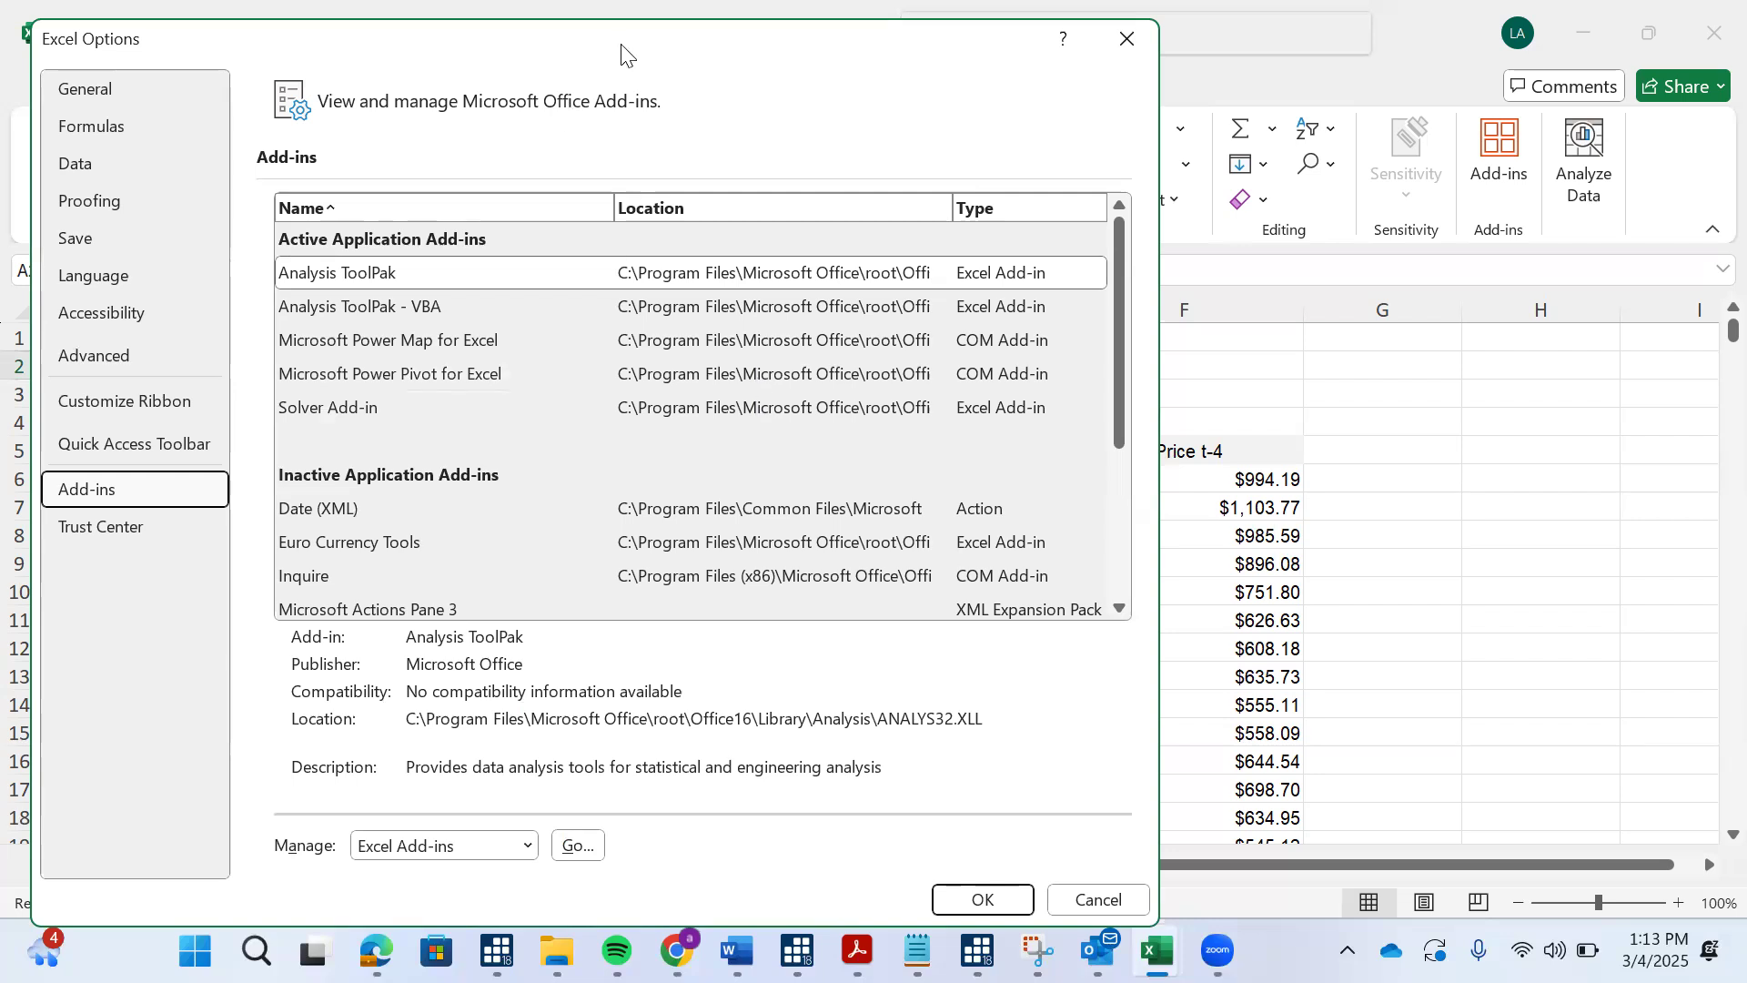
{"action": "left_click_drag", "start_coordinate": [621, 55], "coordinate": [601, 11]}
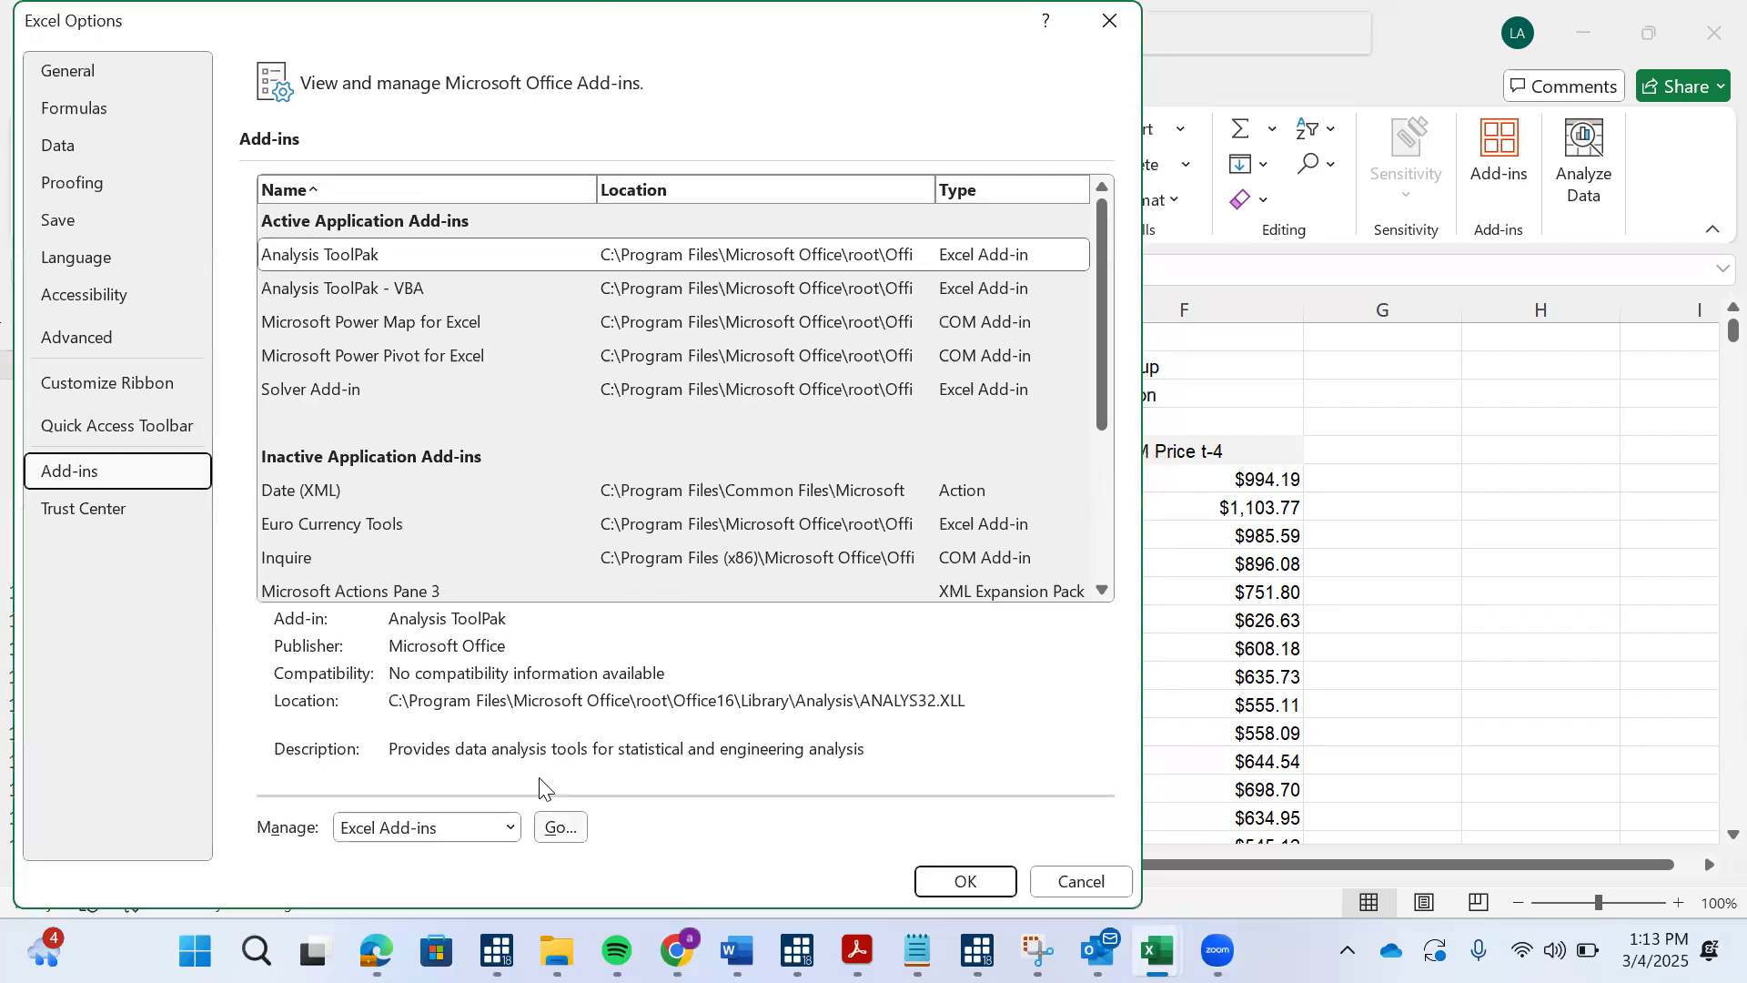
{"action": "left_click", "coordinate": [559, 826]}
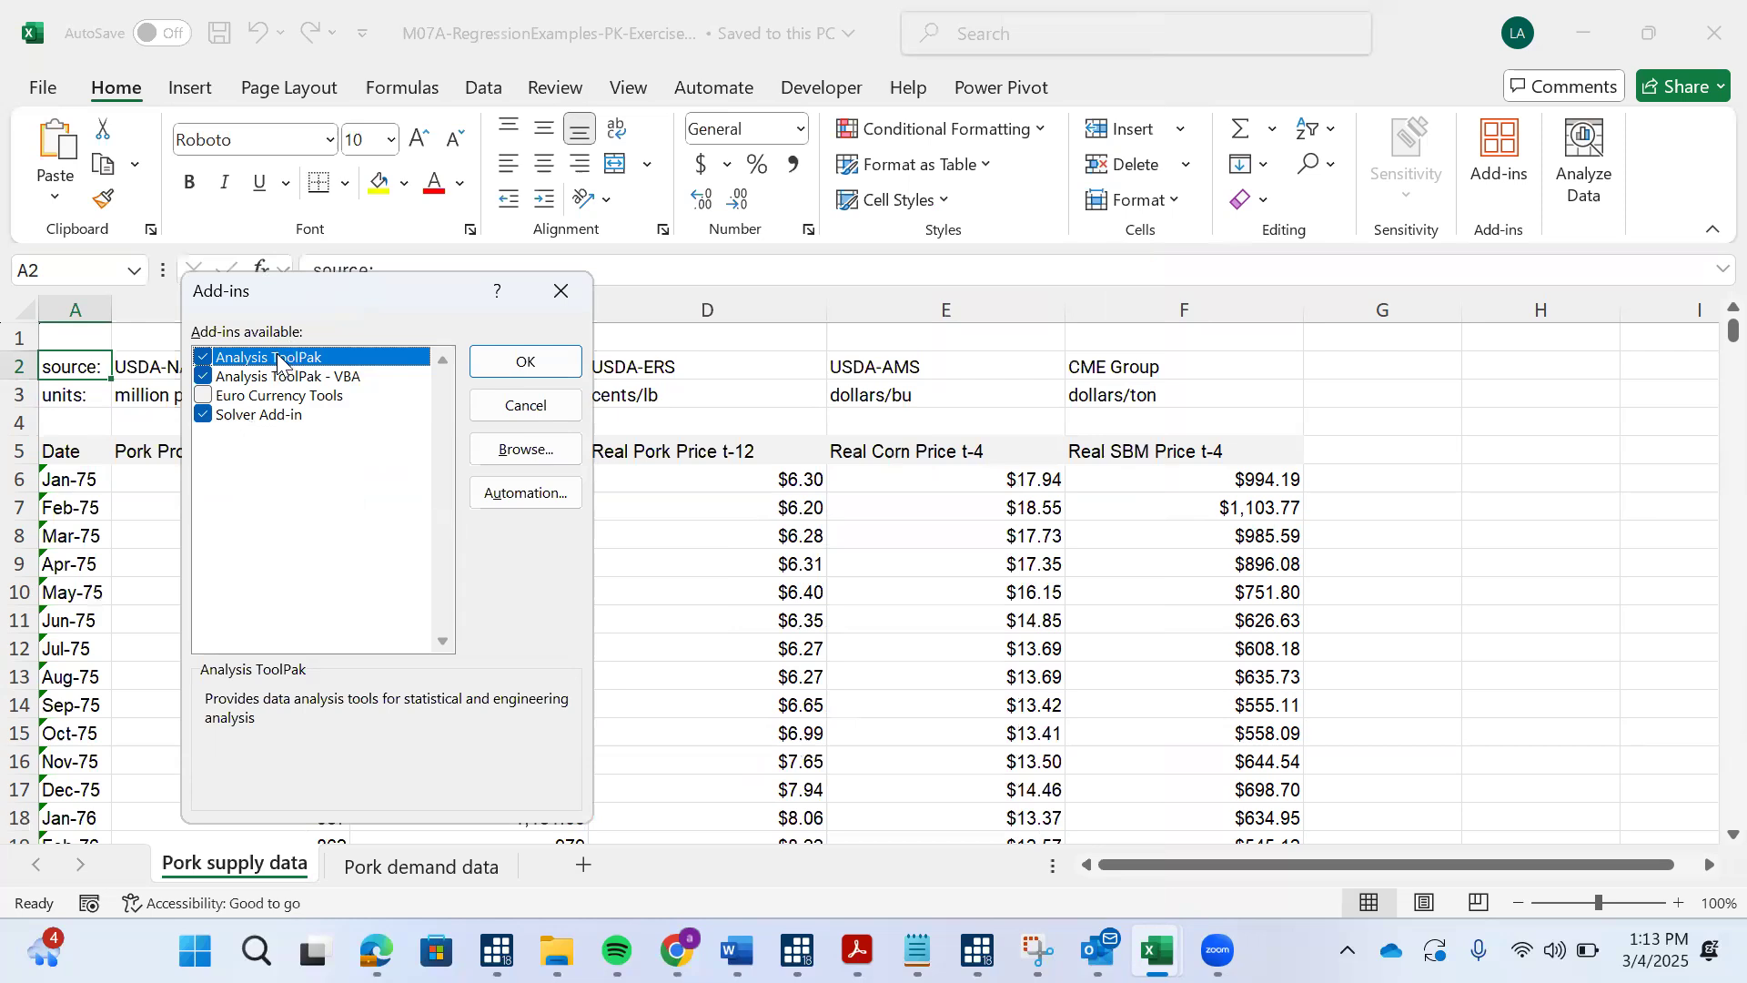
{"action": "left_click", "coordinate": [537, 362]}
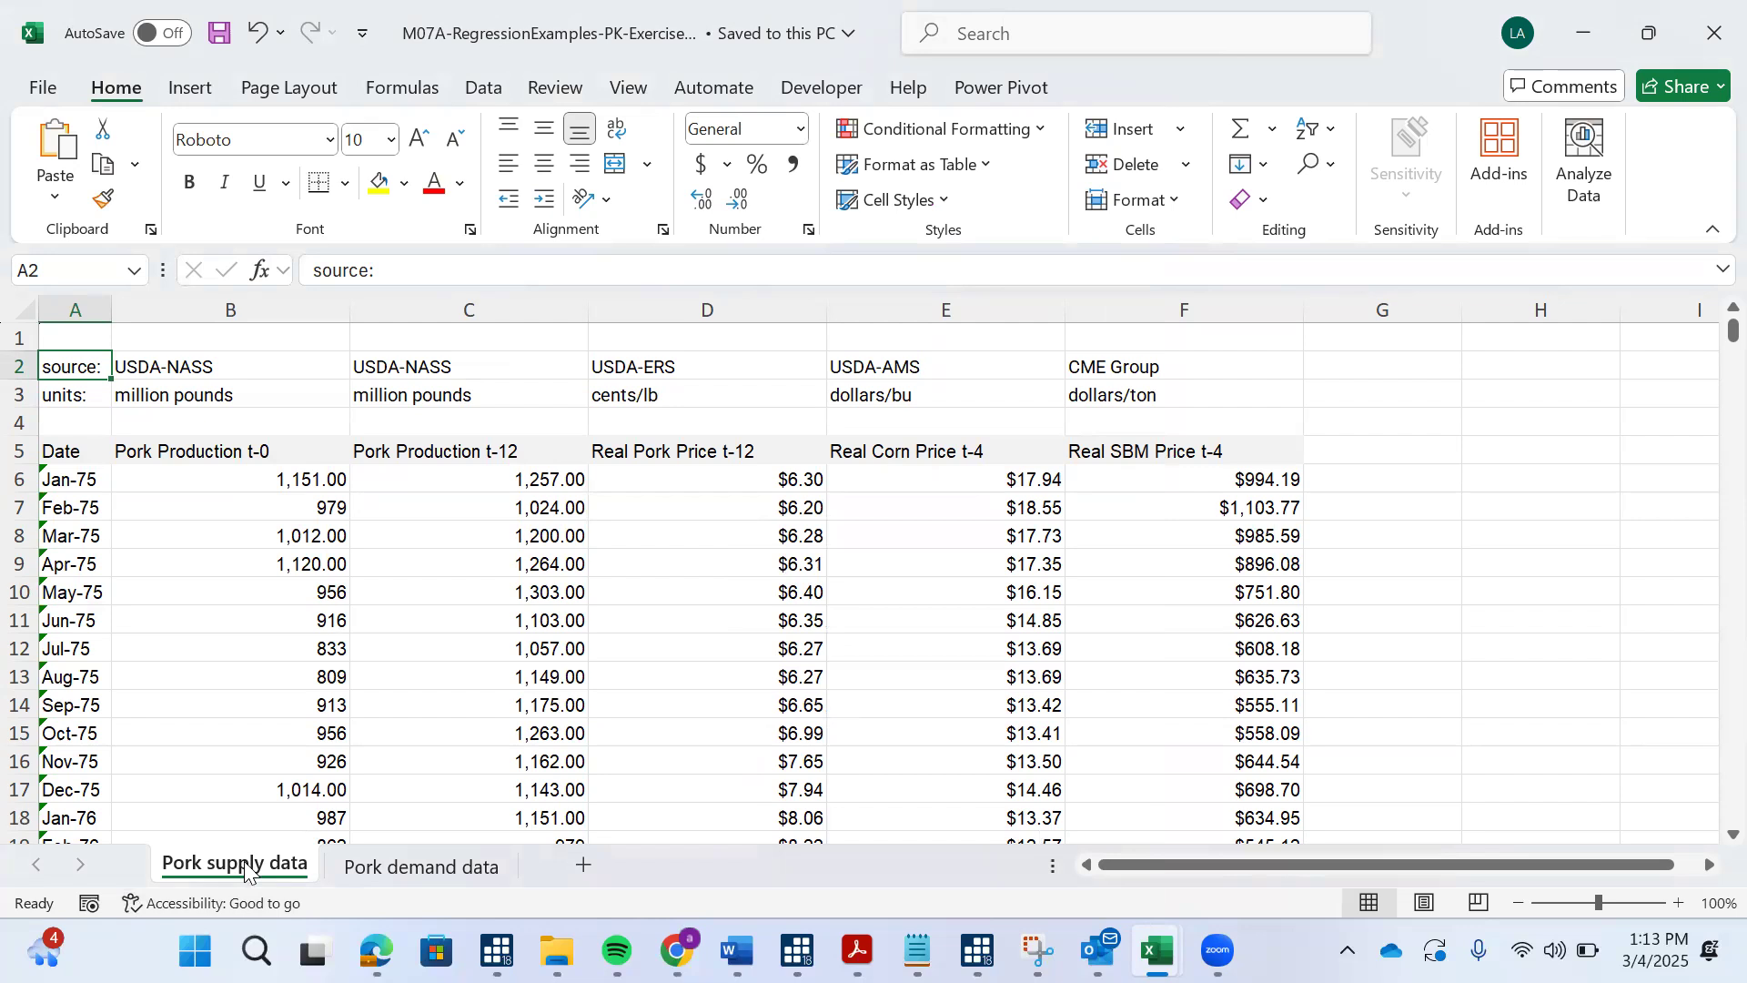
Examine the pork supply data from the first to the last month, including its column headers, sources and units
{"action": "scroll", "coordinate": [92, 535], "scroll_direction": "down", "scroll_amount": 1}
{"action": "scroll", "coordinate": [91, 535], "scroll_direction": "down", "scroll_amount": 2}
{"action": "scroll", "coordinate": [92, 535], "scroll_direction": "down", "scroll_amount": 20}
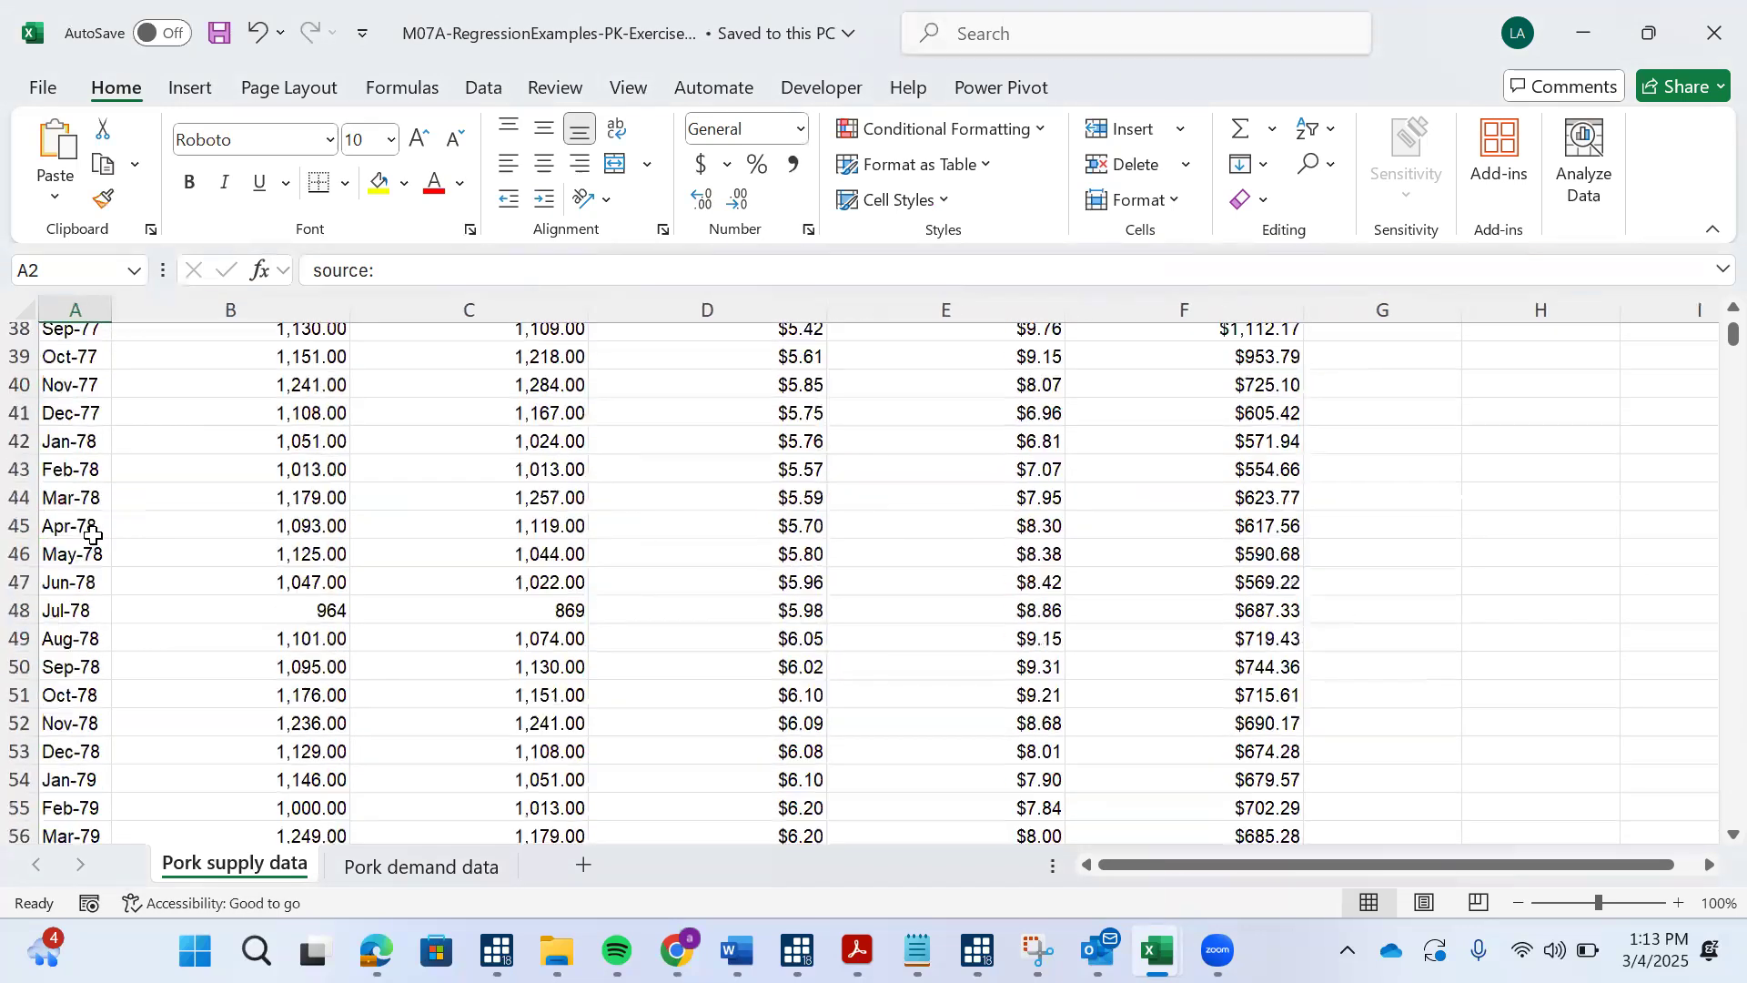
{"action": "scroll", "coordinate": [92, 535], "scroll_direction": "down", "scroll_amount": 20}
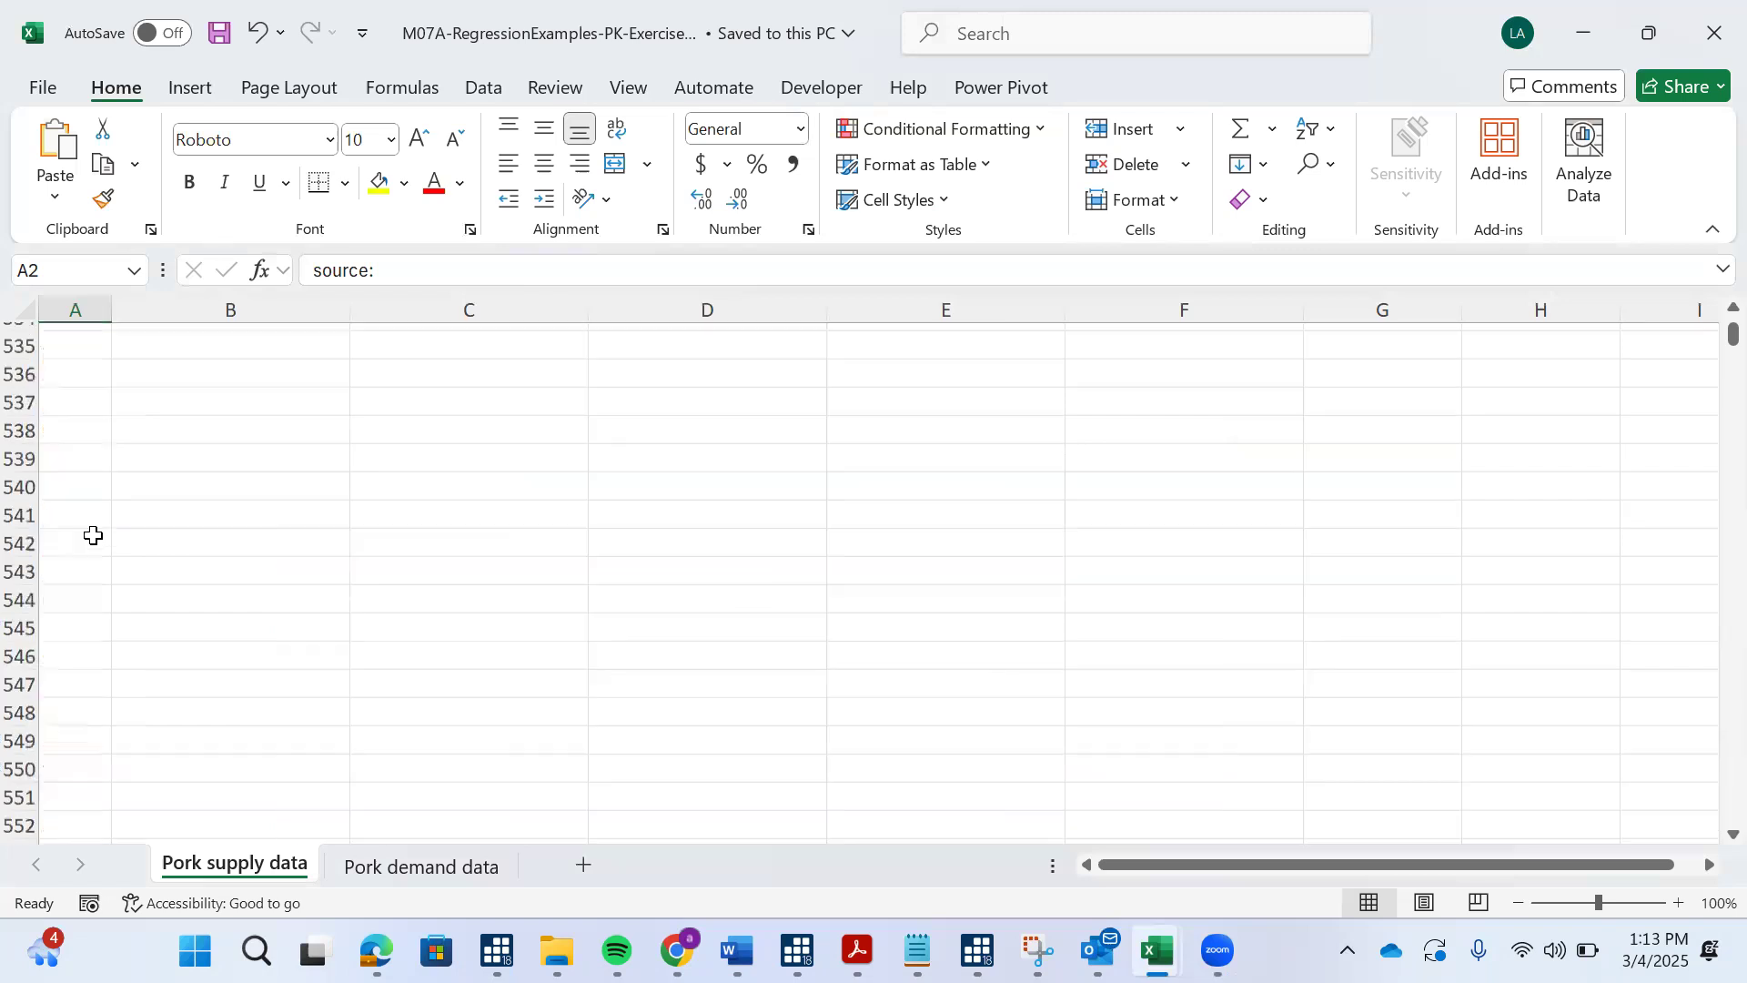
{"action": "scroll", "coordinate": [91, 535], "scroll_direction": "up", "scroll_amount": 6}
{"action": "scroll", "coordinate": [37, 637], "scroll_direction": "down", "scroll_amount": 2}
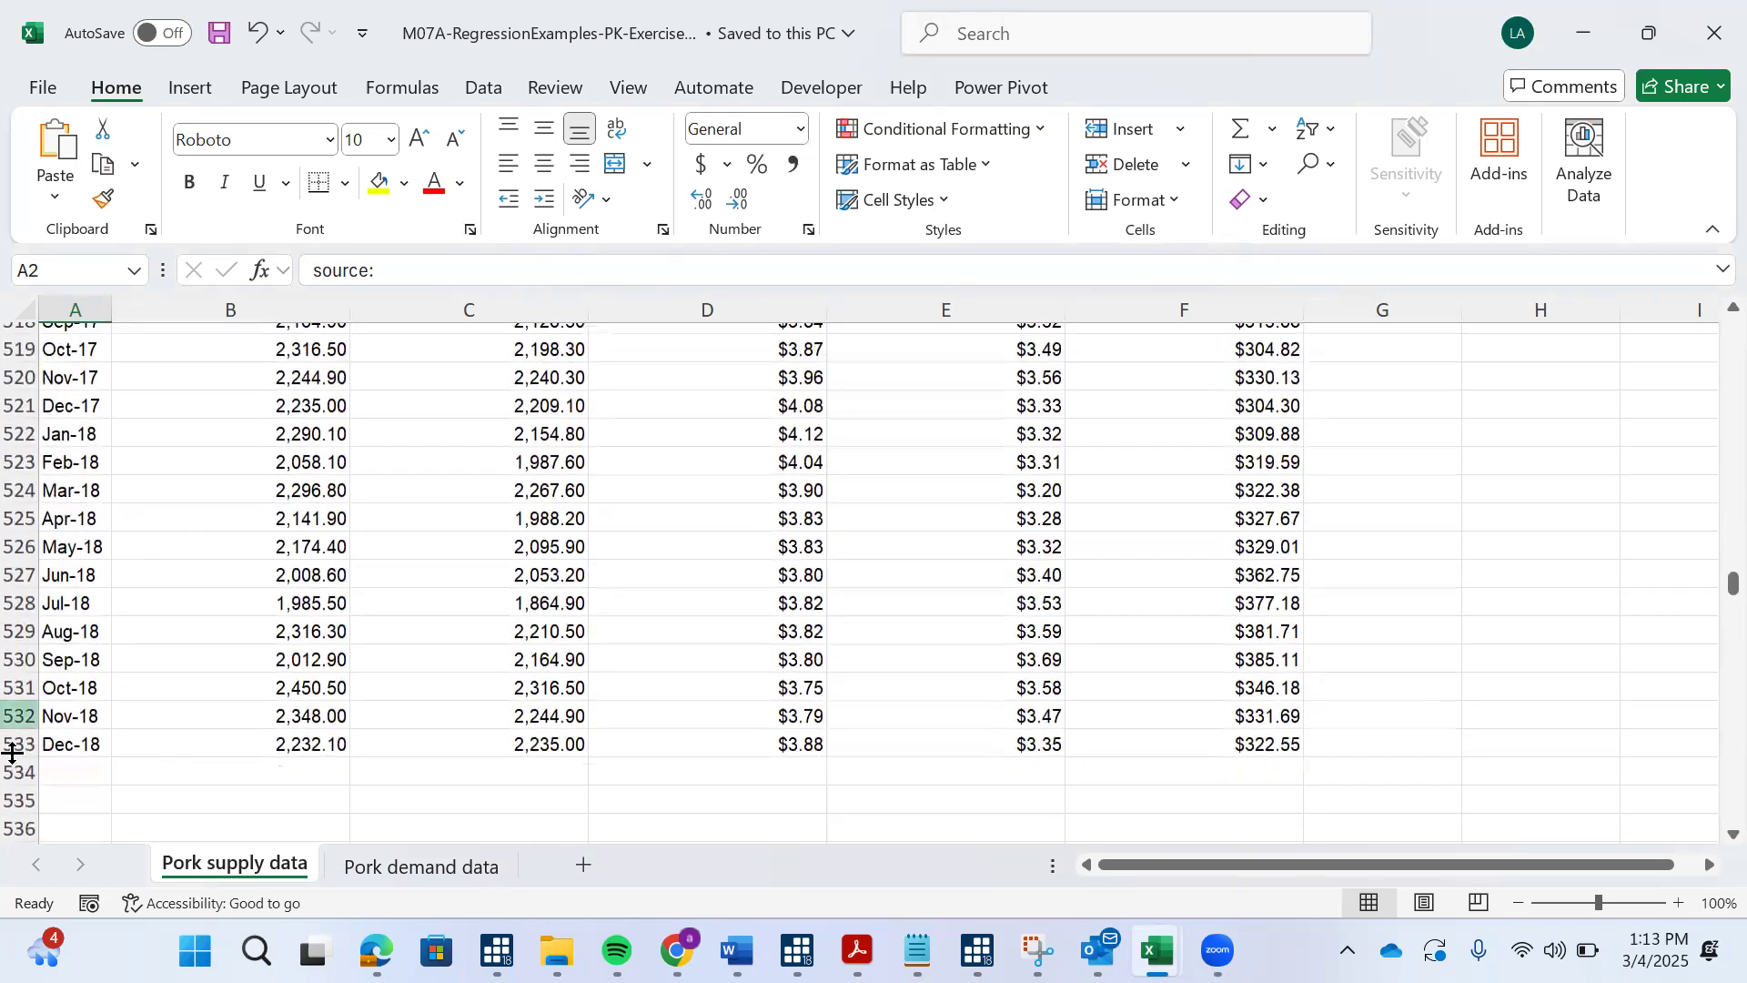
{"action": "scroll", "coordinate": [125, 710], "scroll_direction": "up", "scroll_amount": 20}
{"action": "scroll", "coordinate": [125, 711], "scroll_direction": "up", "scroll_amount": 20}
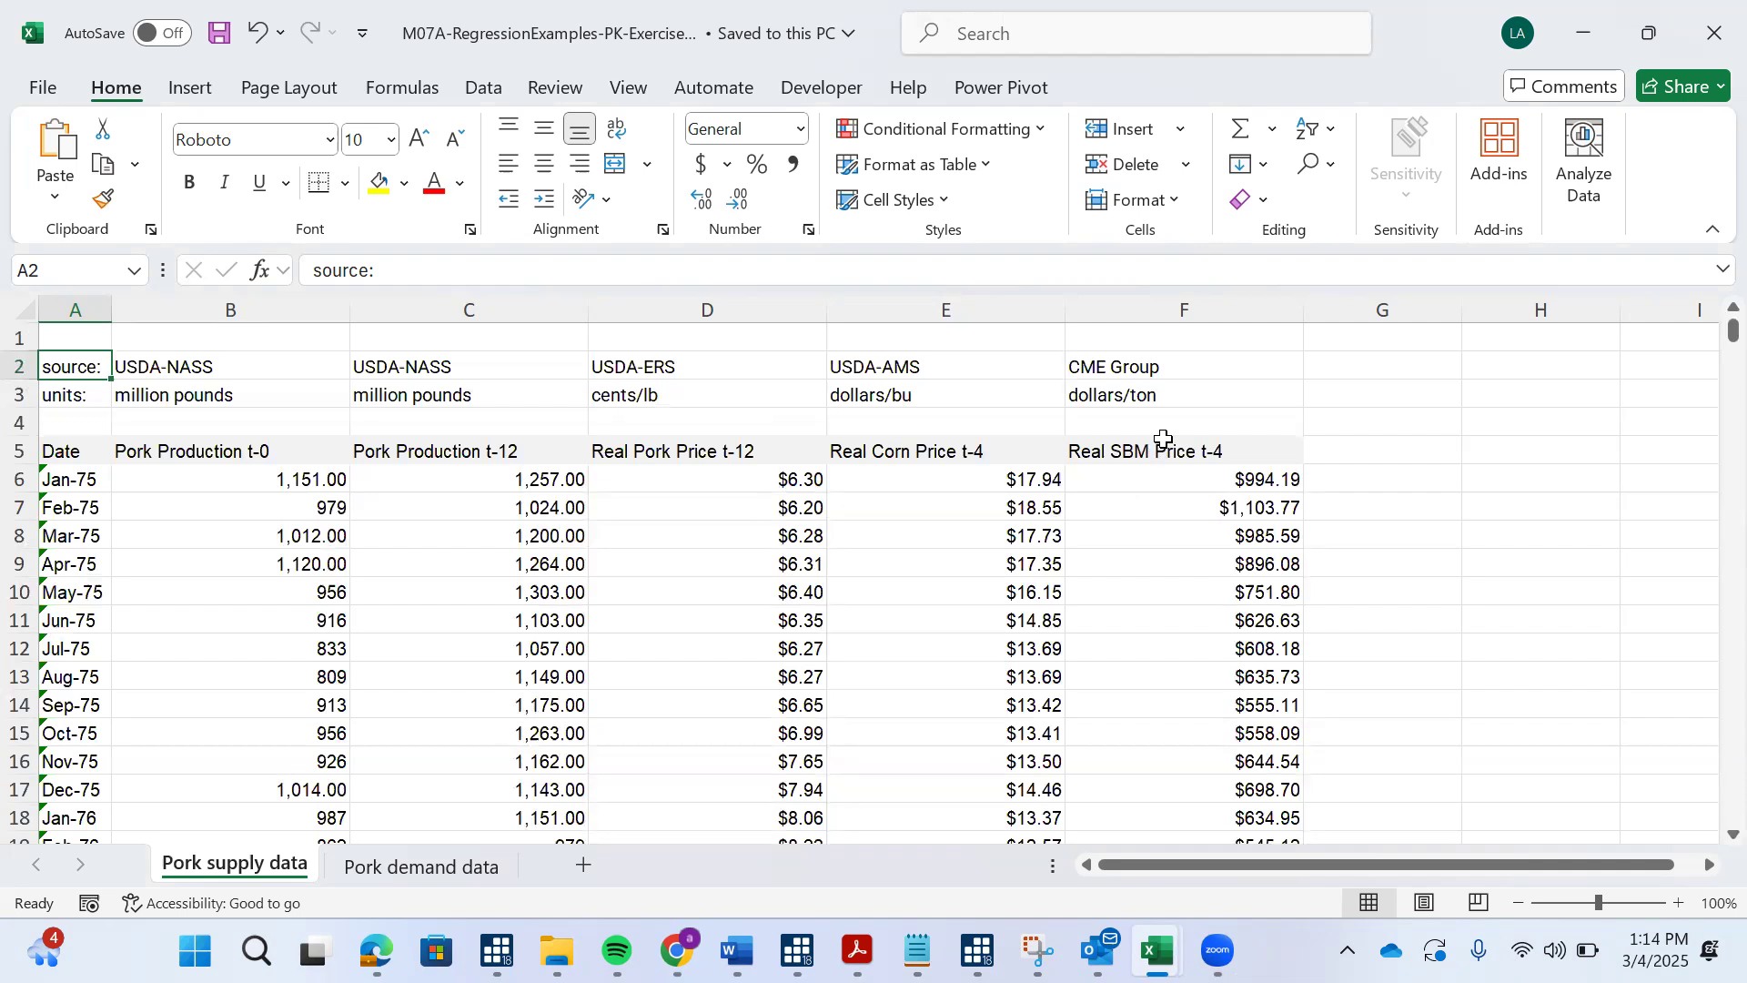
{"action": "scroll", "coordinate": [528, 737], "scroll_direction": "down", "scroll_amount": 1}
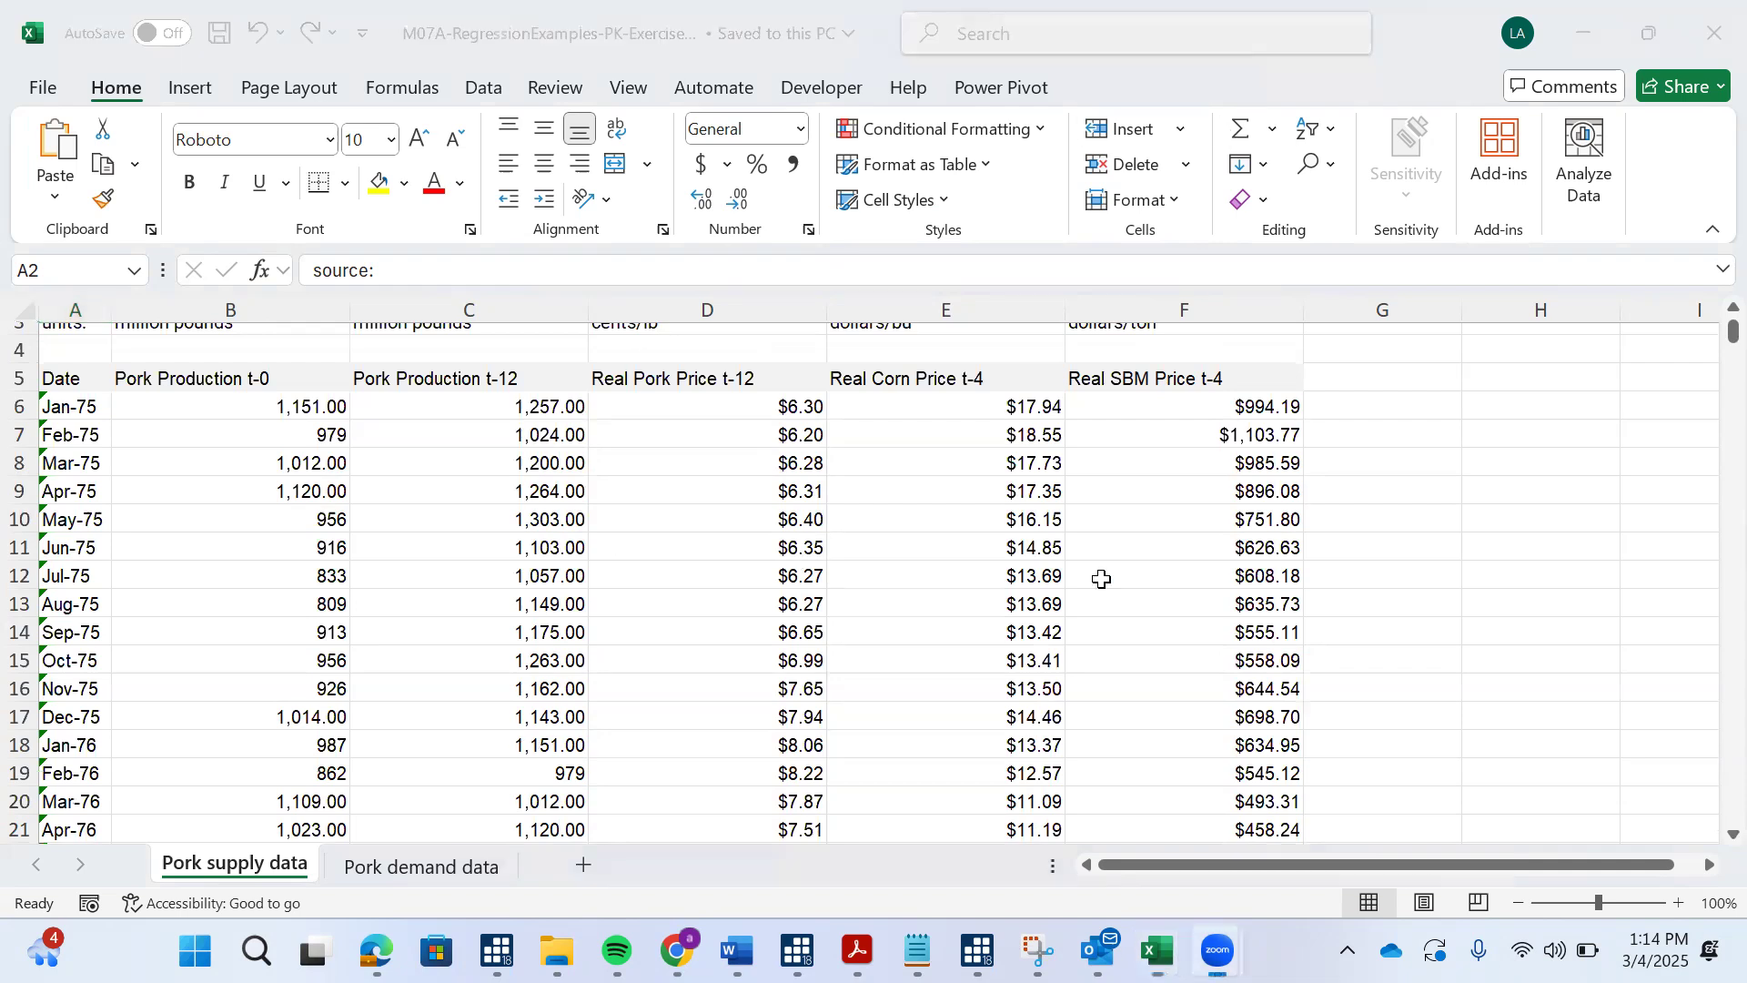
Add a new worksheet and rename it "Summary Statistics"
{"action": "left_click", "coordinate": [585, 872]}
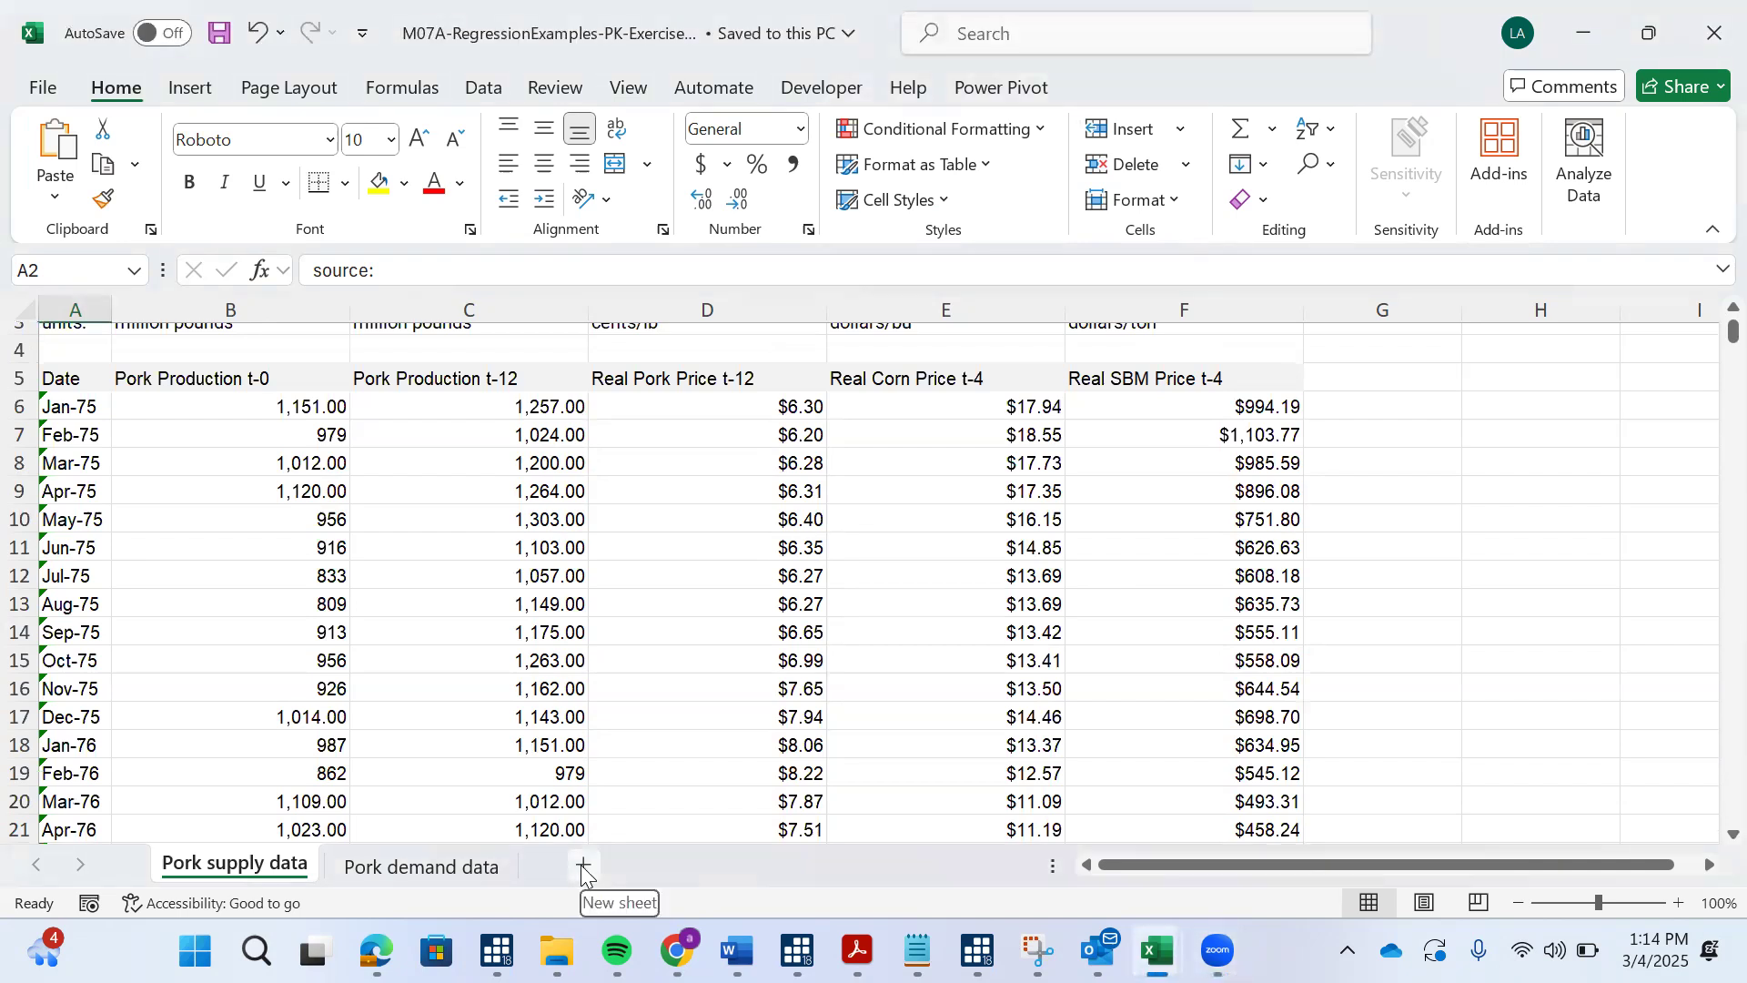
{"action": "left_click", "coordinate": [575, 868]}
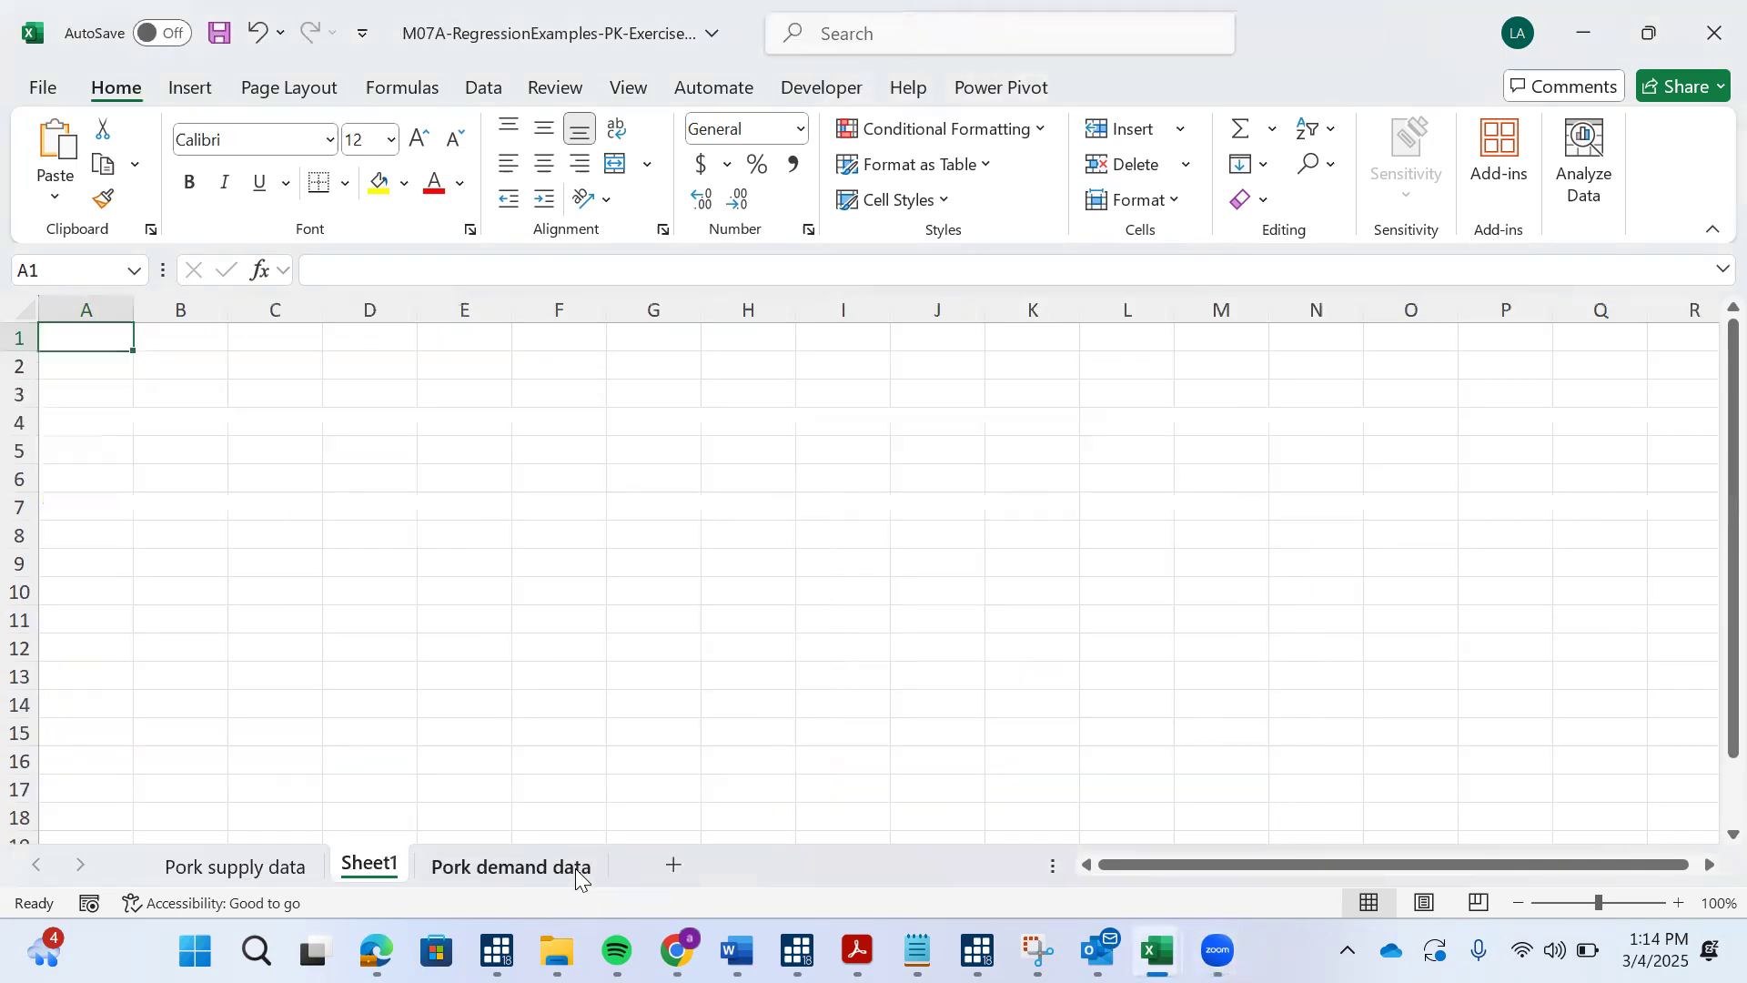
{"action": "right_click", "coordinate": [360, 869]}
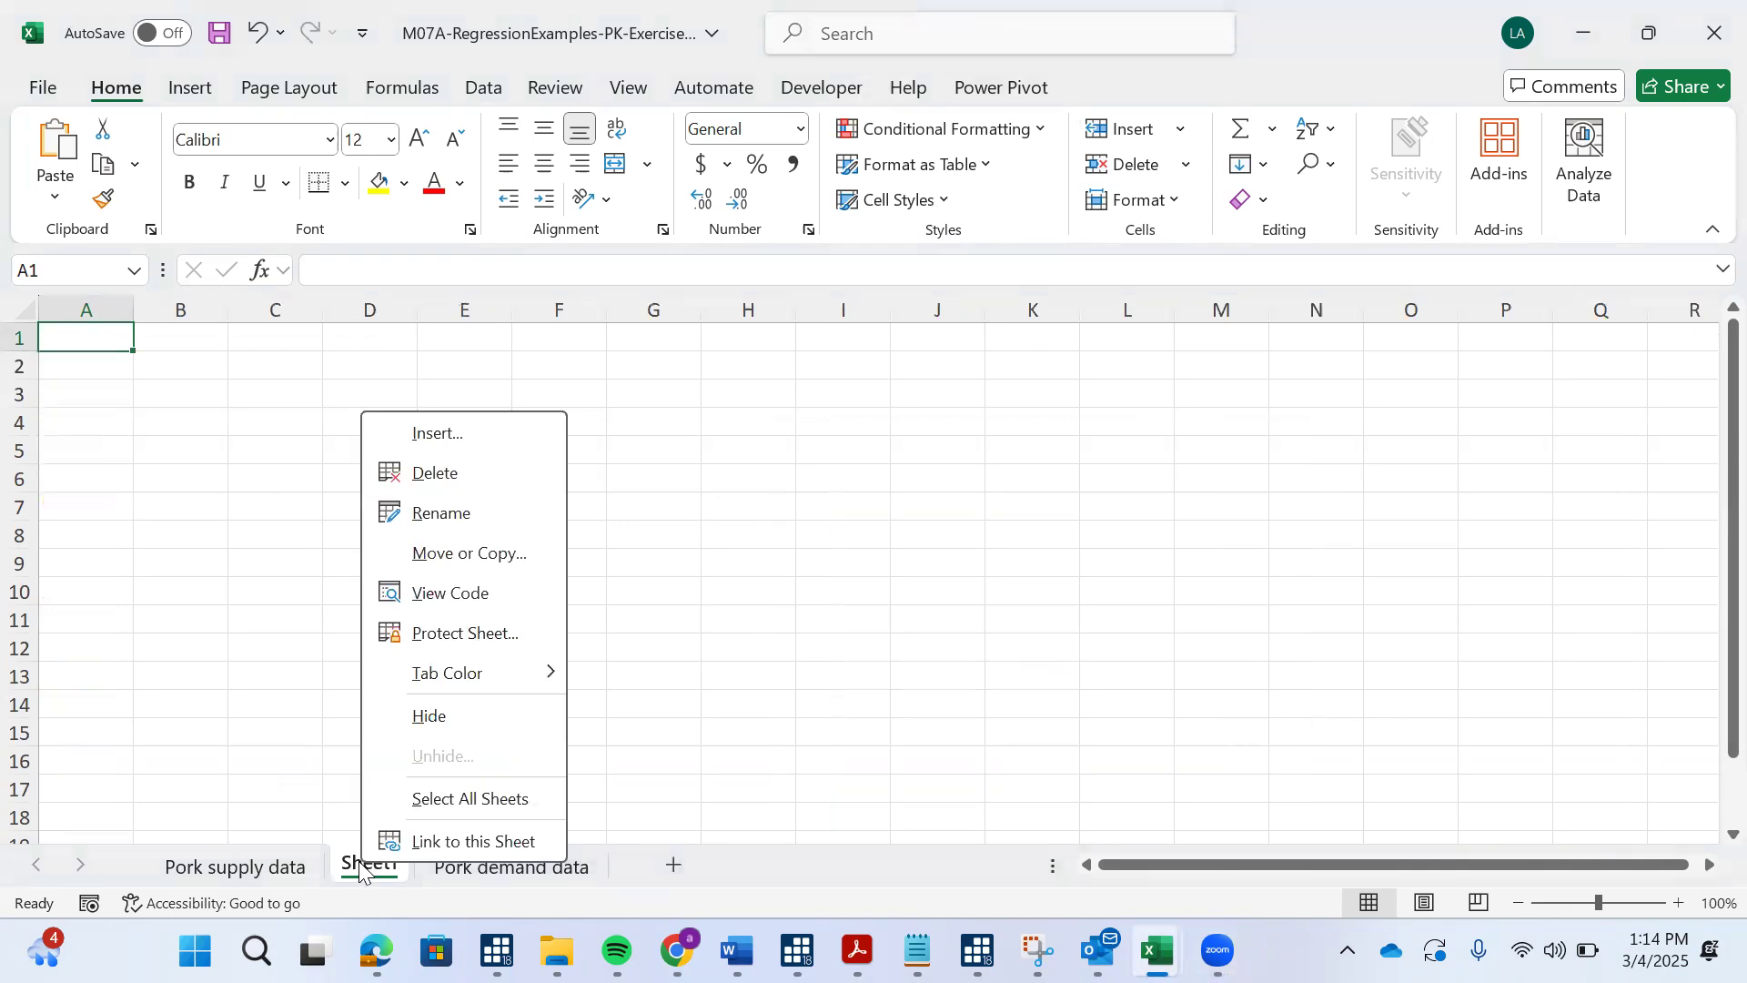
{"action": "left_click", "coordinate": [457, 515]}
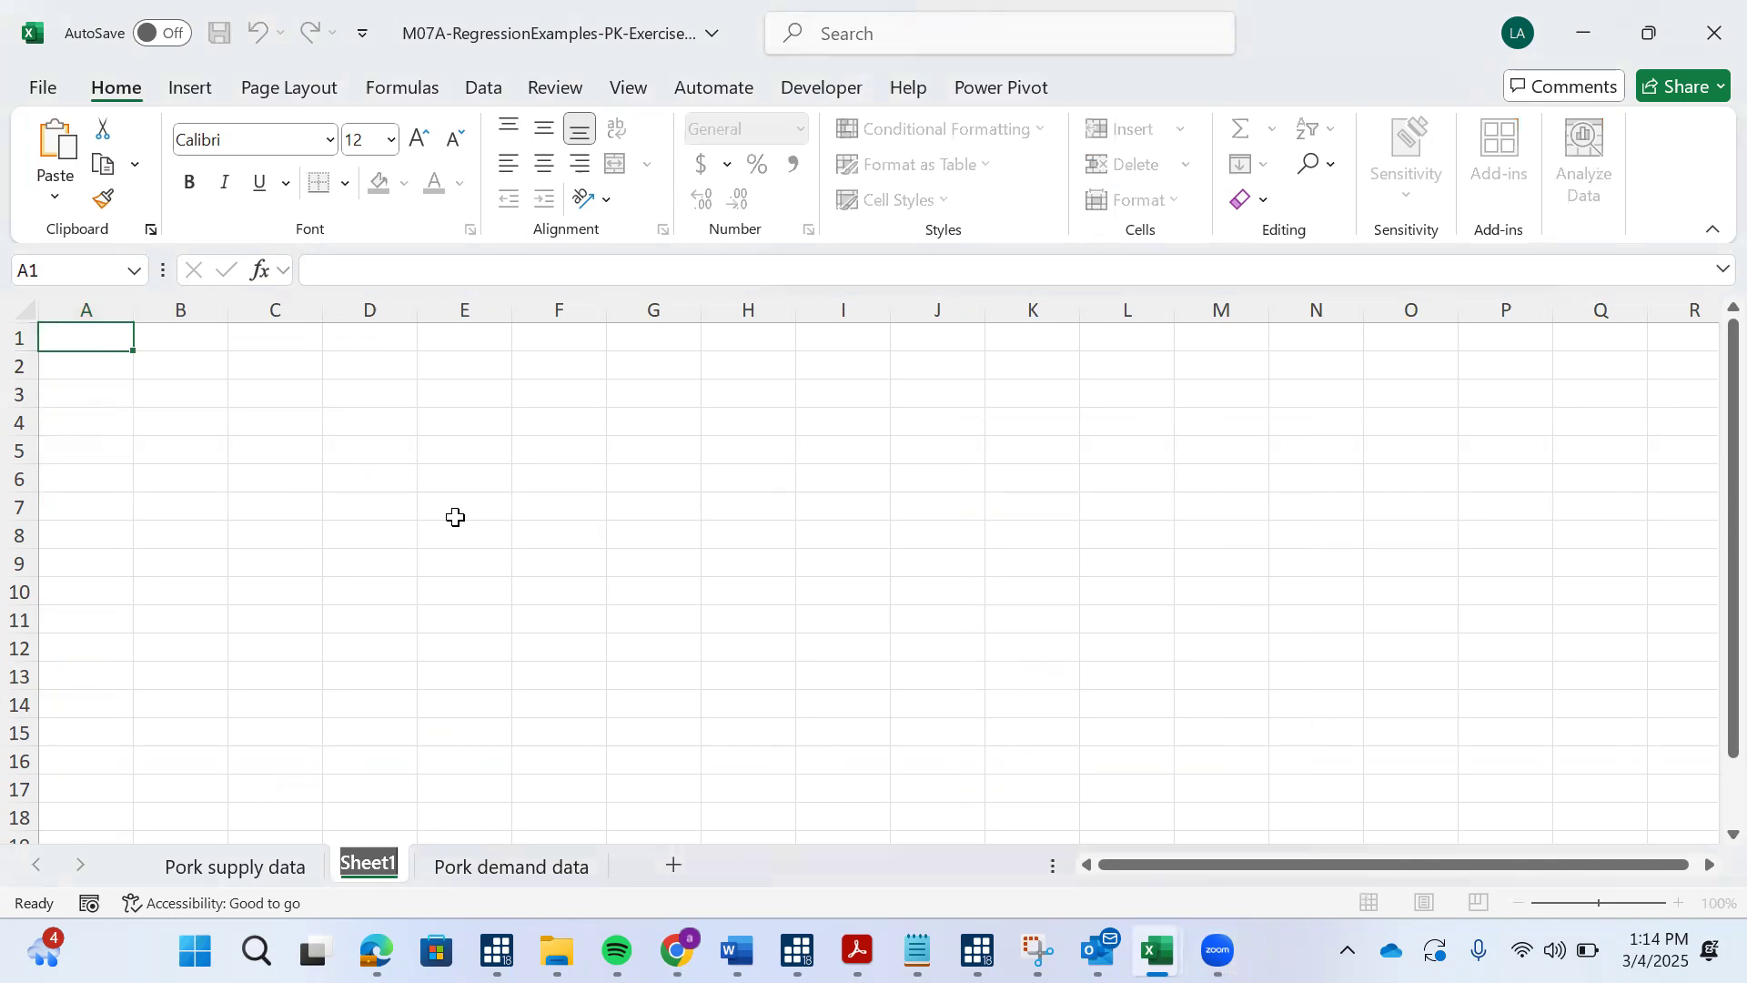
{"action": "type", "text": "Summary Statistics"}
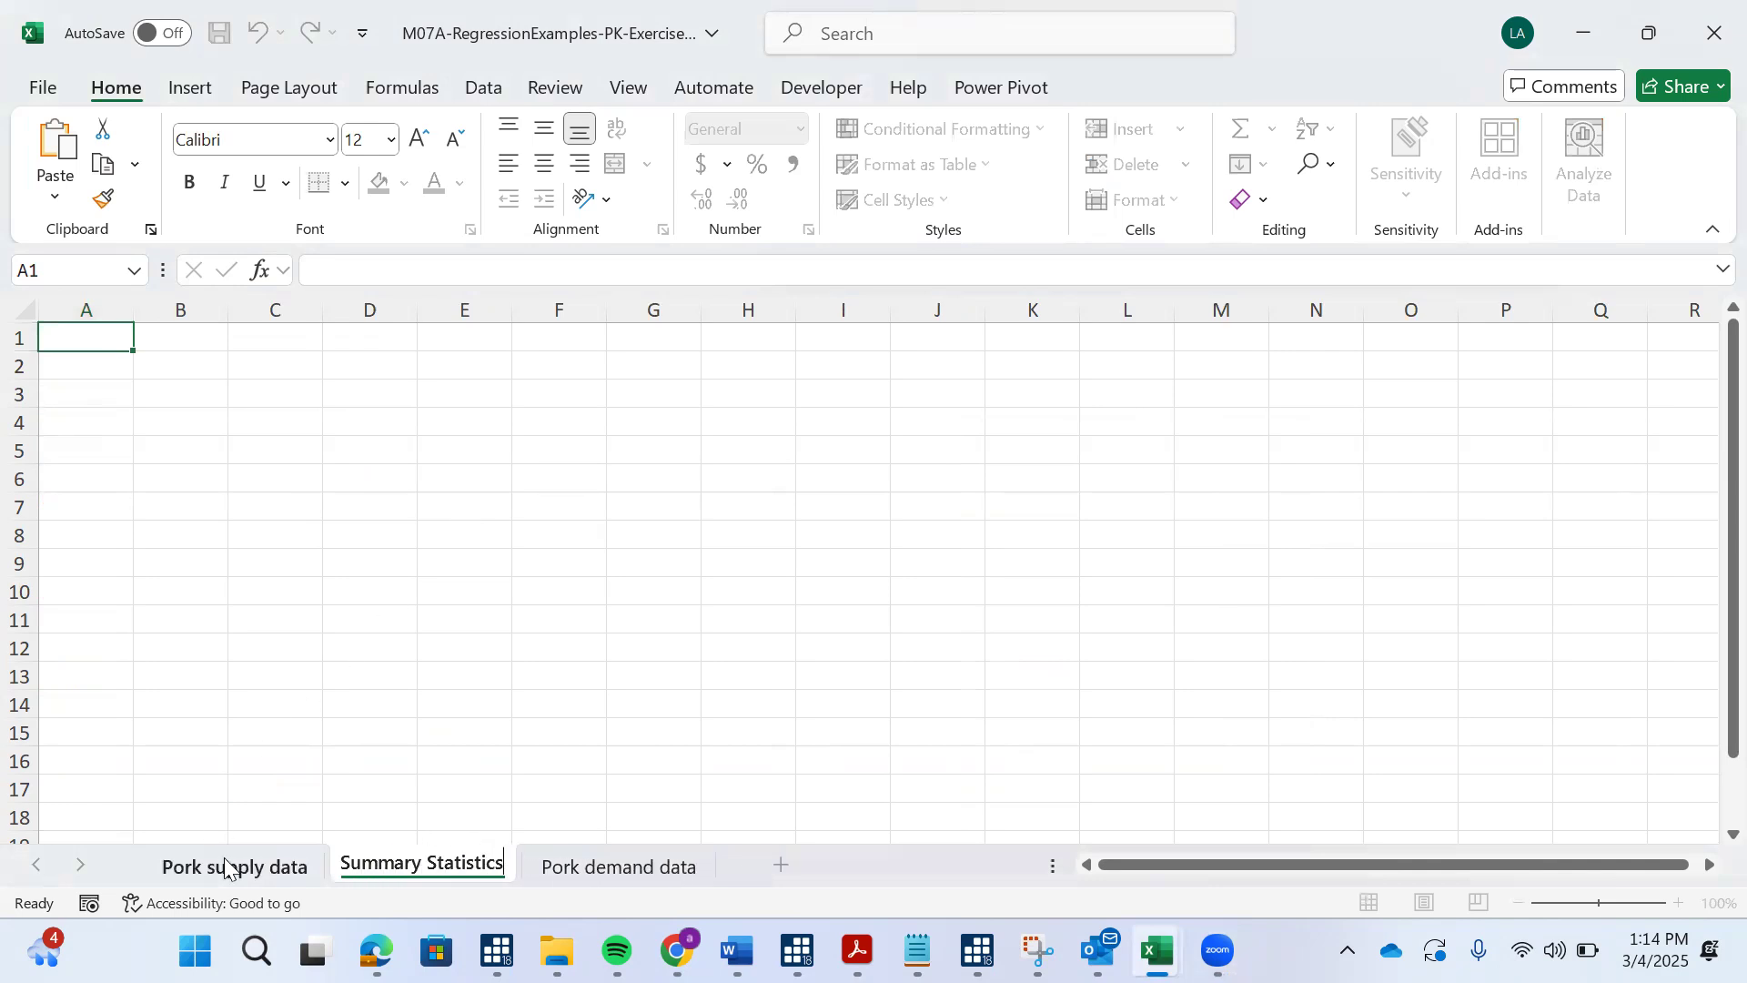
Start a Descriptive Statistics analysis on the Pork supply data sheet with input range B5:F533 and labels in the first row
{"action": "left_click", "coordinate": [226, 869]}
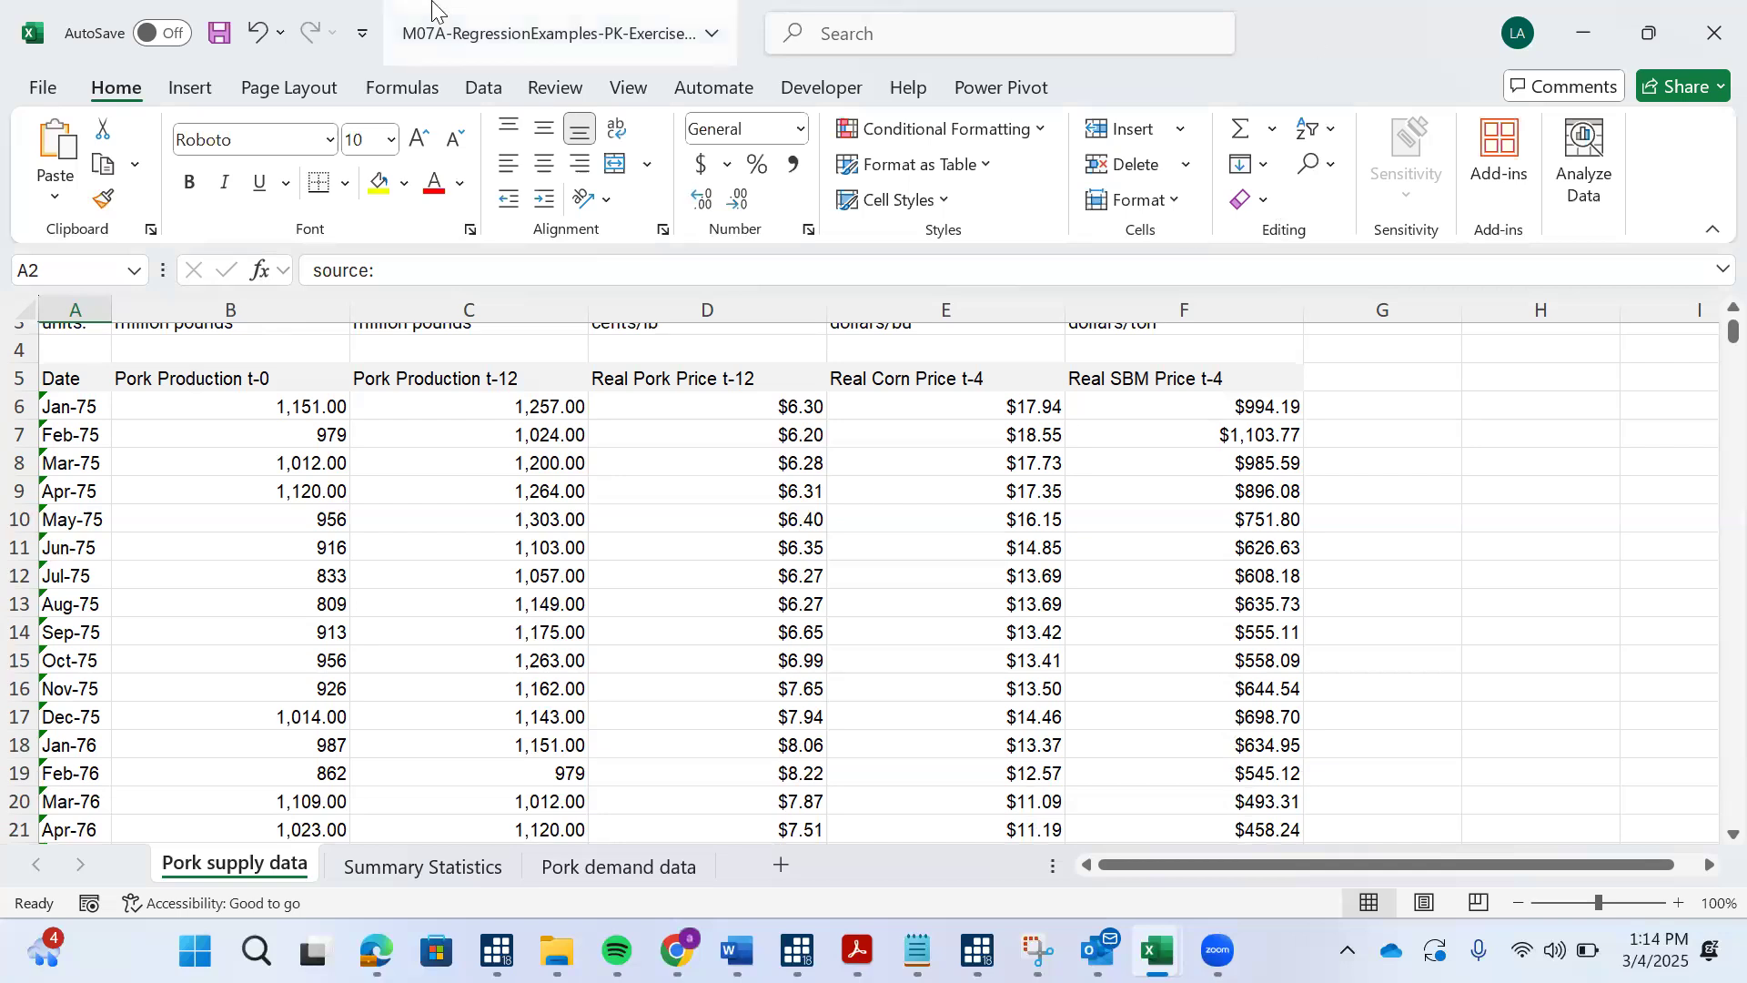
{"action": "left_click", "coordinate": [484, 88]}
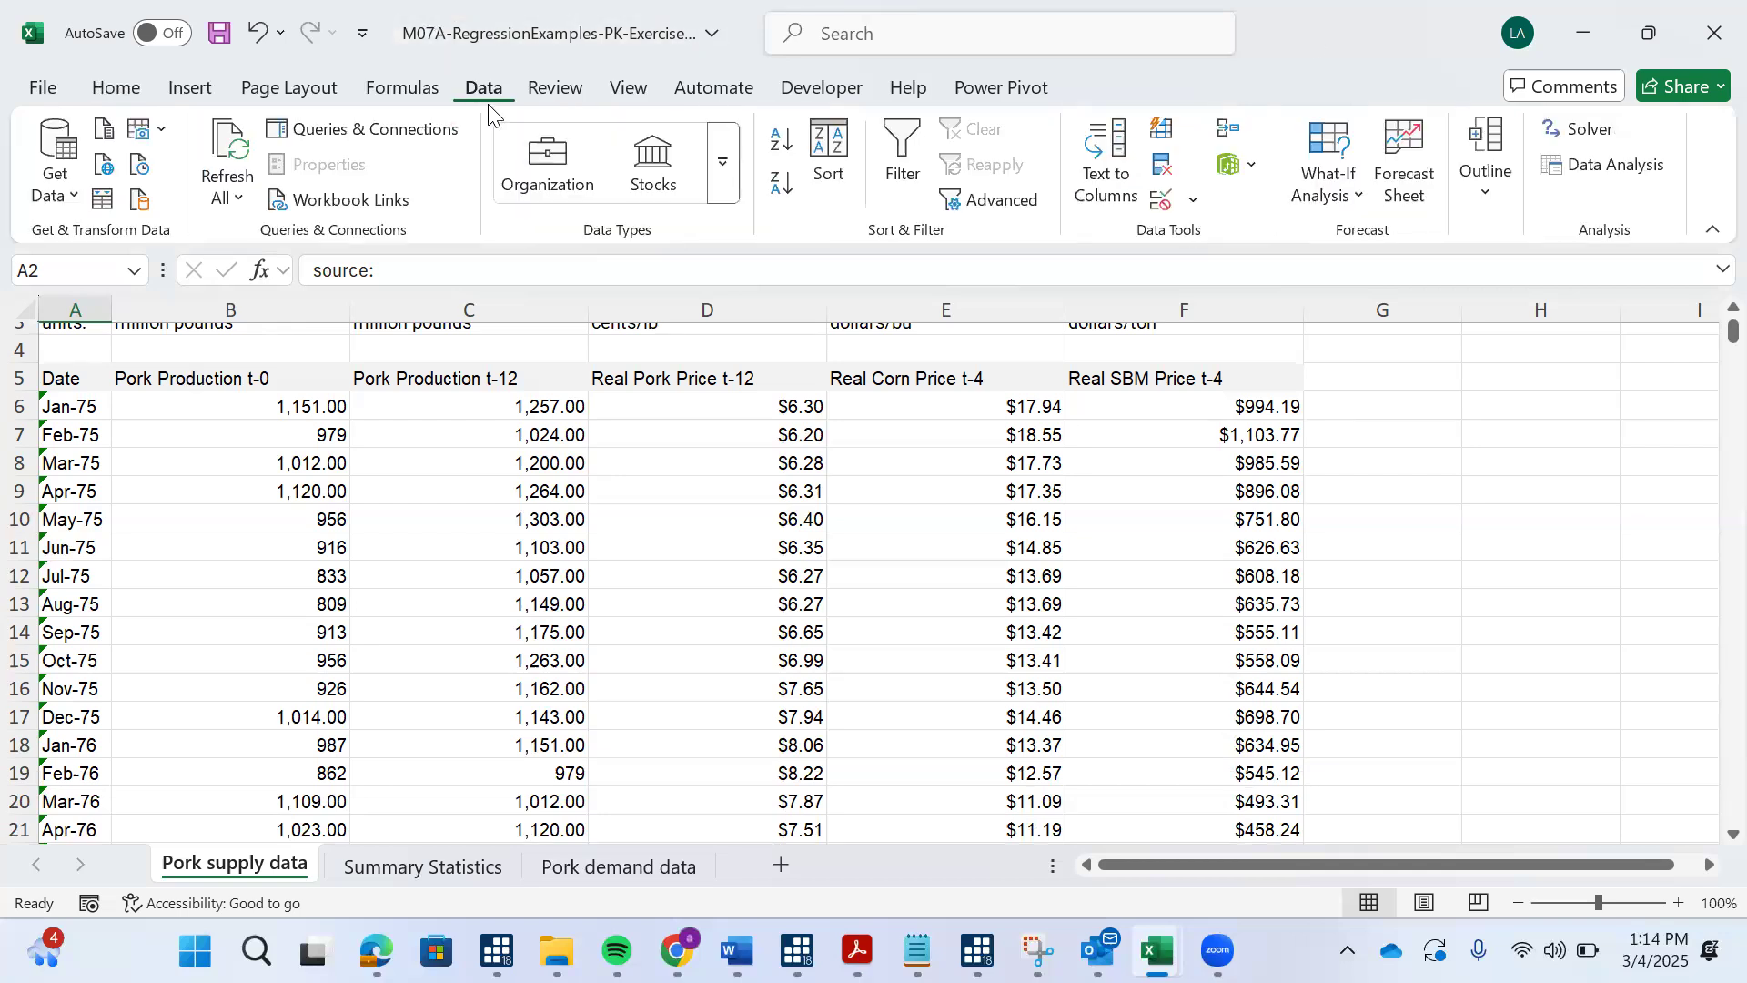
{"action": "left_click", "coordinate": [1606, 165]}
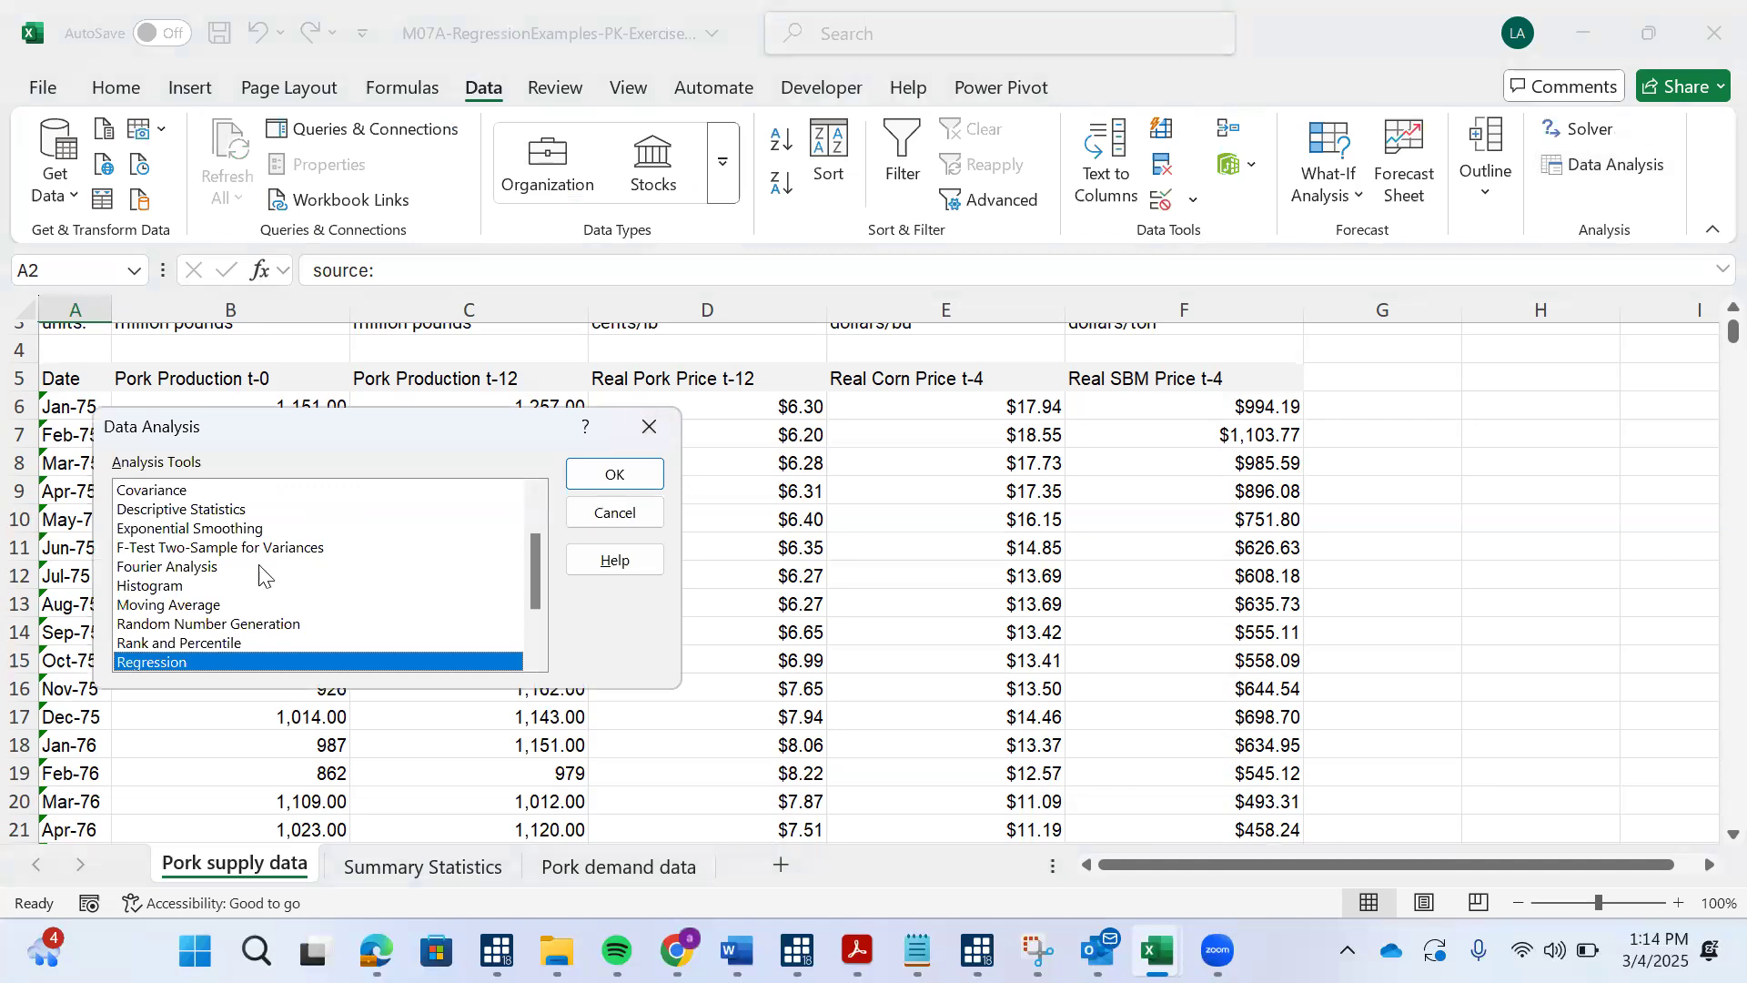
{"action": "left_click", "coordinate": [185, 511]}
{"action": "left_click", "coordinate": [600, 474]}
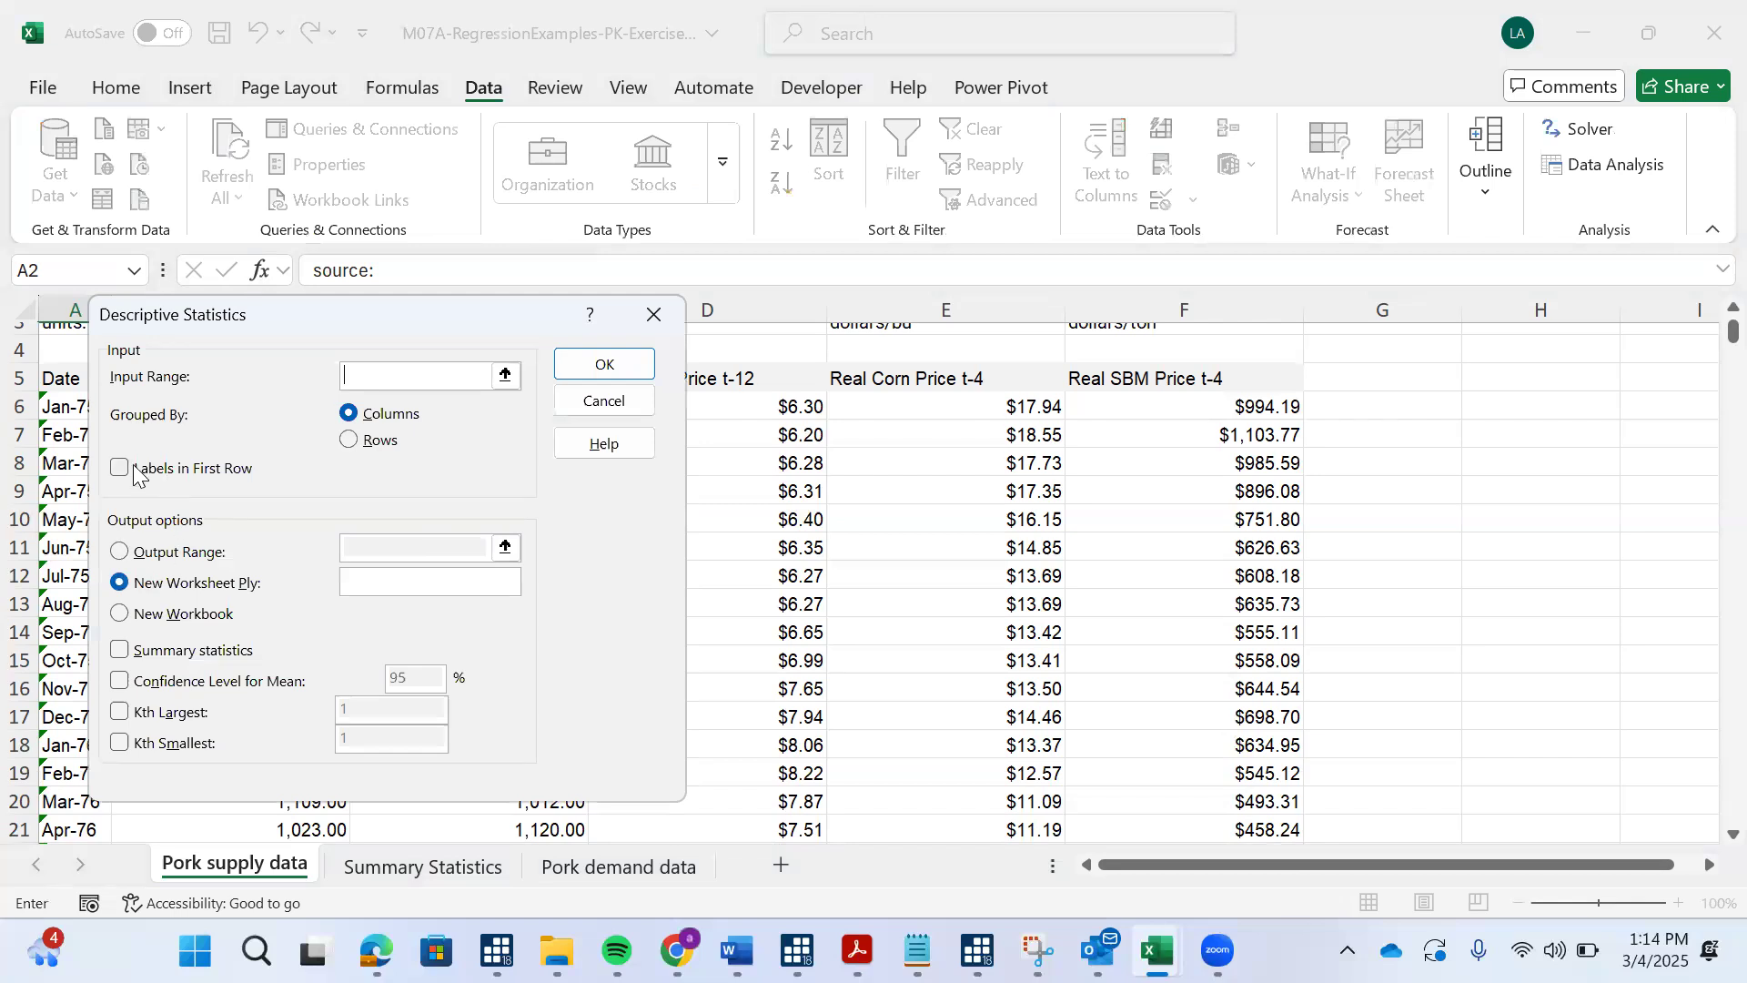
{"action": "left_click", "coordinate": [122, 470]}
{"action": "left_click_drag", "start_coordinate": [371, 311], "coordinate": [1101, 343]}
{"action": "left_click", "coordinate": [1096, 406]}
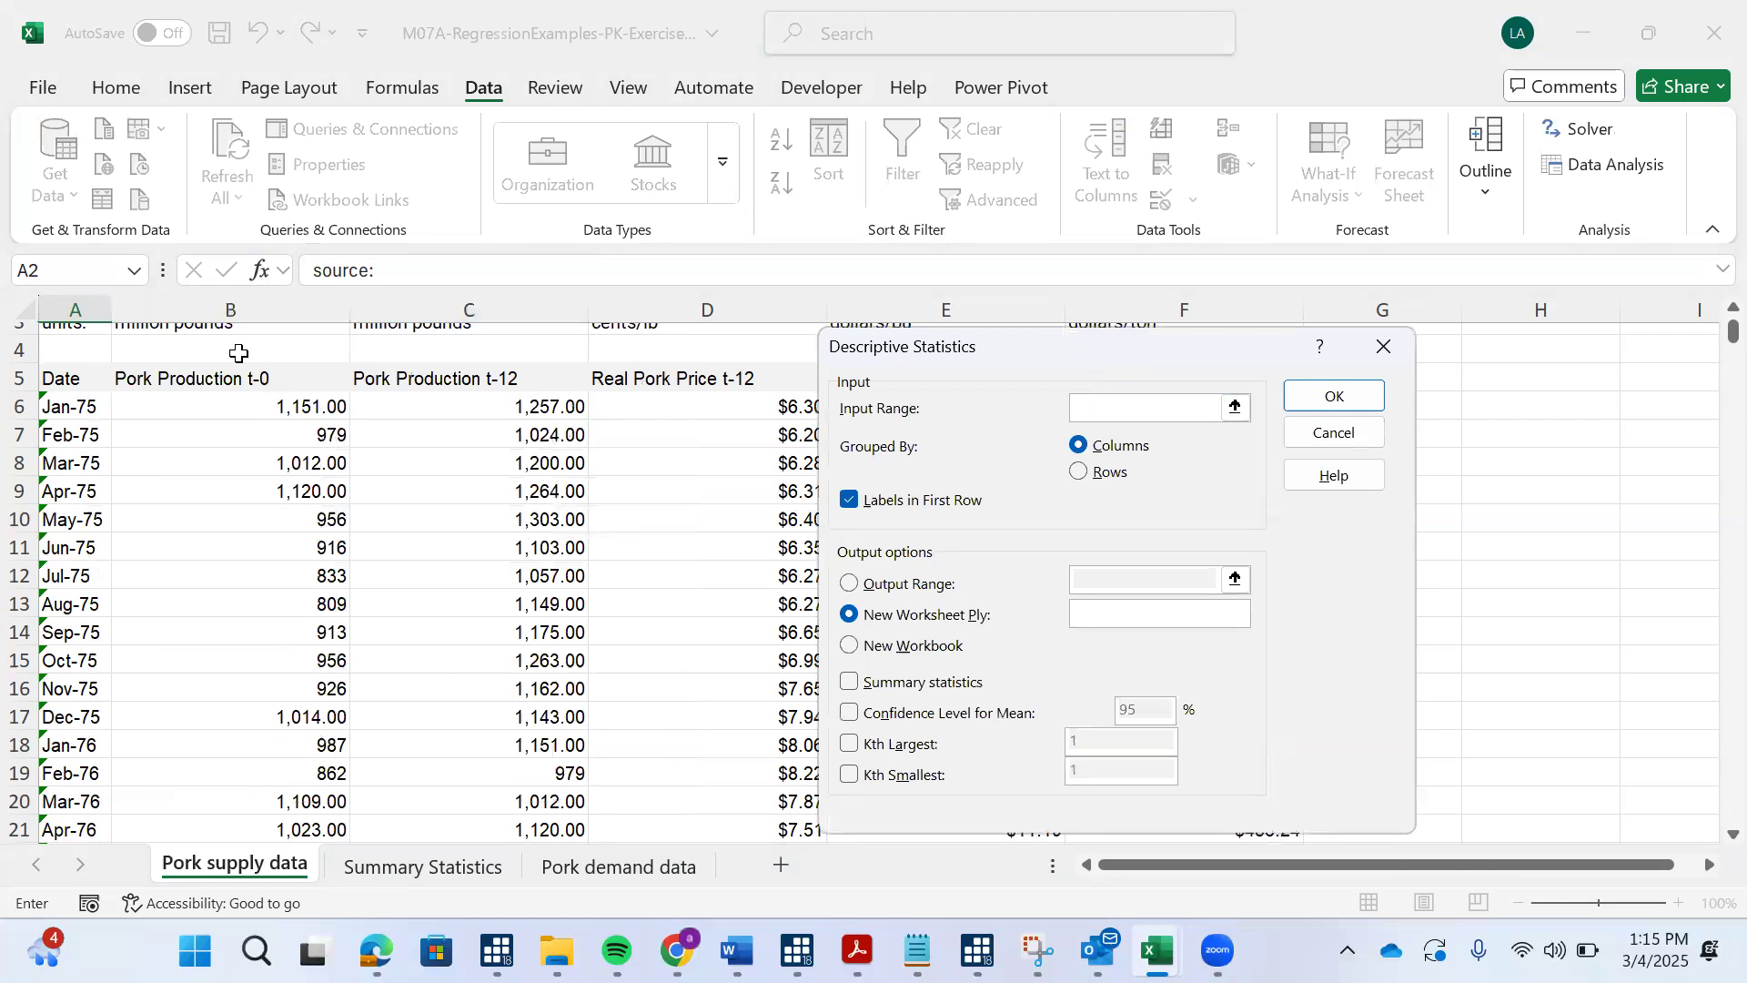
{"action": "left_click_drag", "start_coordinate": [194, 377], "coordinate": [1127, 701]}
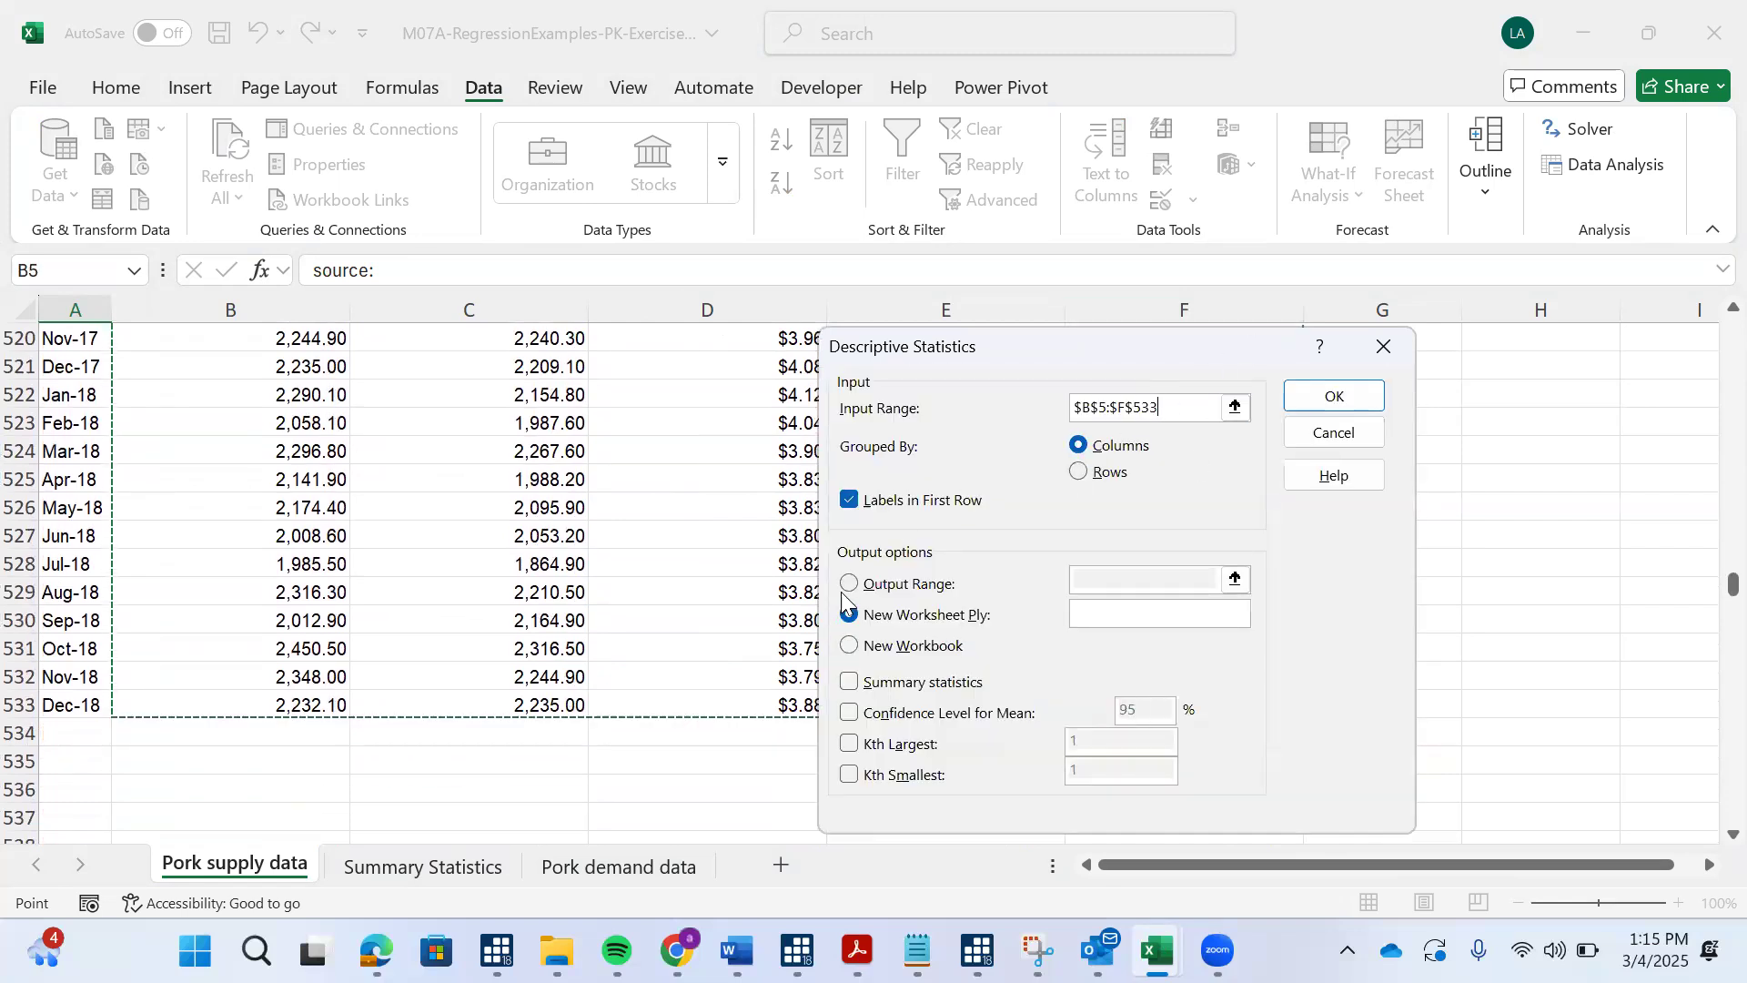
Enable summary statistics, set the output range to cell B1 of the Summary Statistics sheet, and run the analysis
{"action": "left_click", "coordinate": [847, 684]}
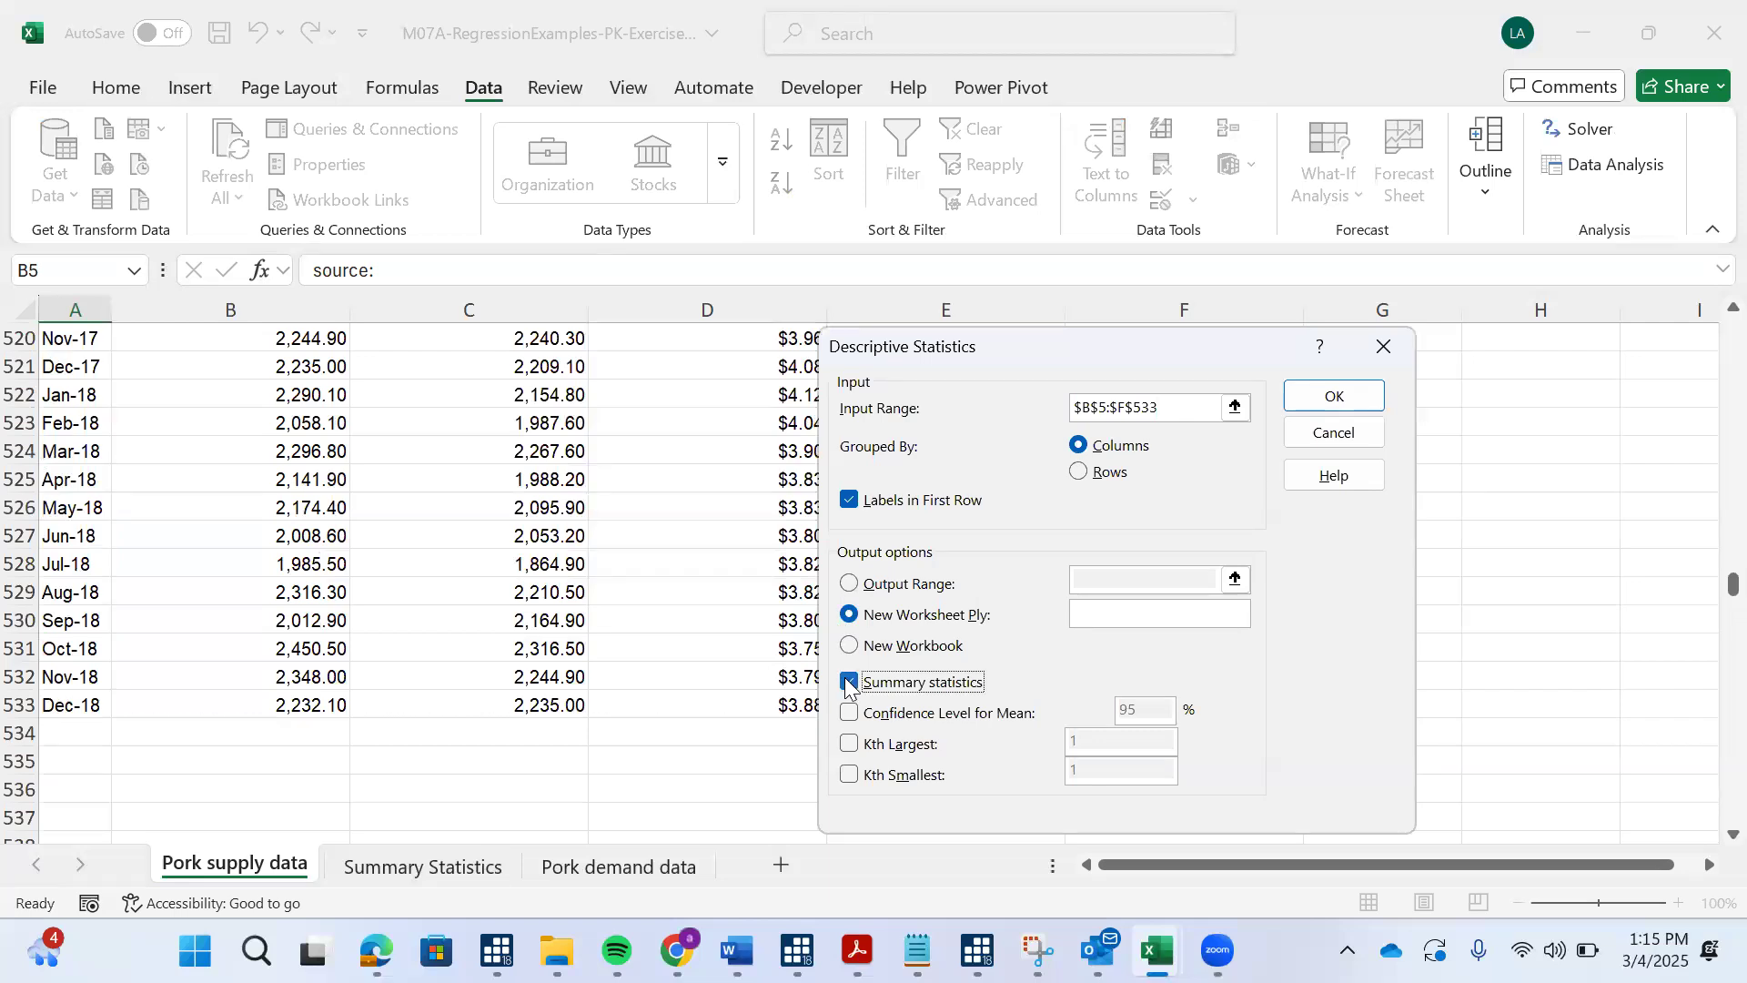
{"action": "left_click", "coordinate": [849, 583]}
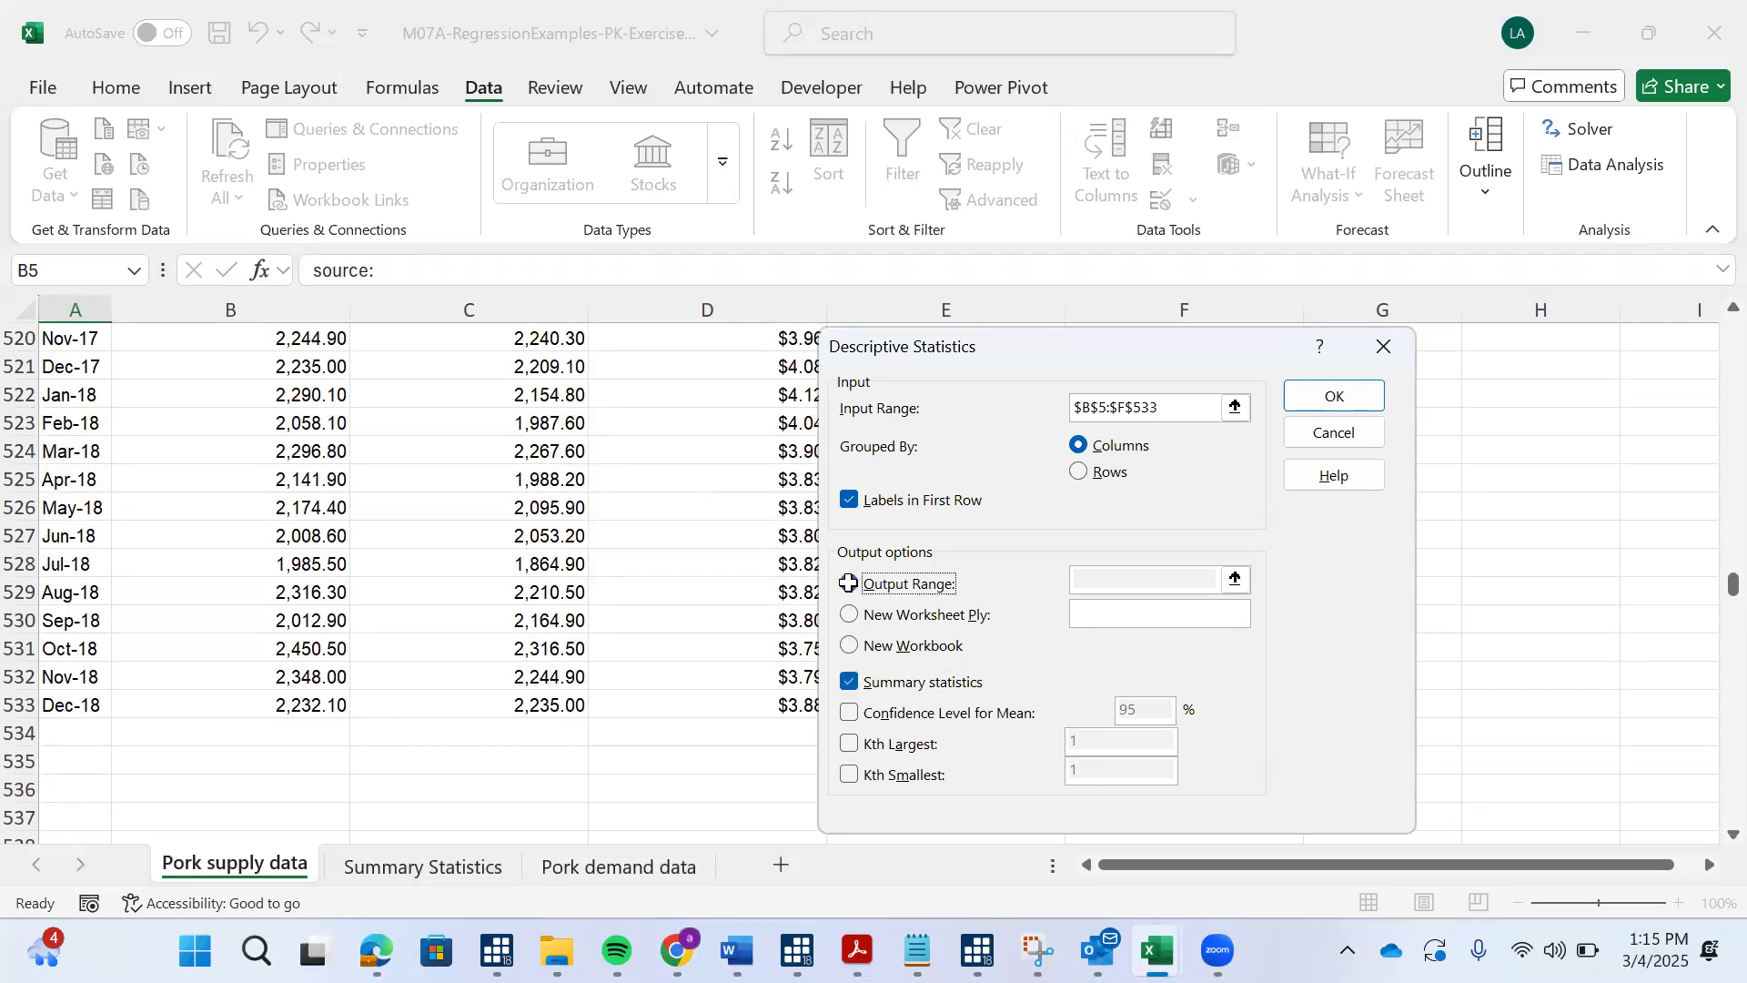
{"action": "left_click", "coordinate": [1101, 573]}
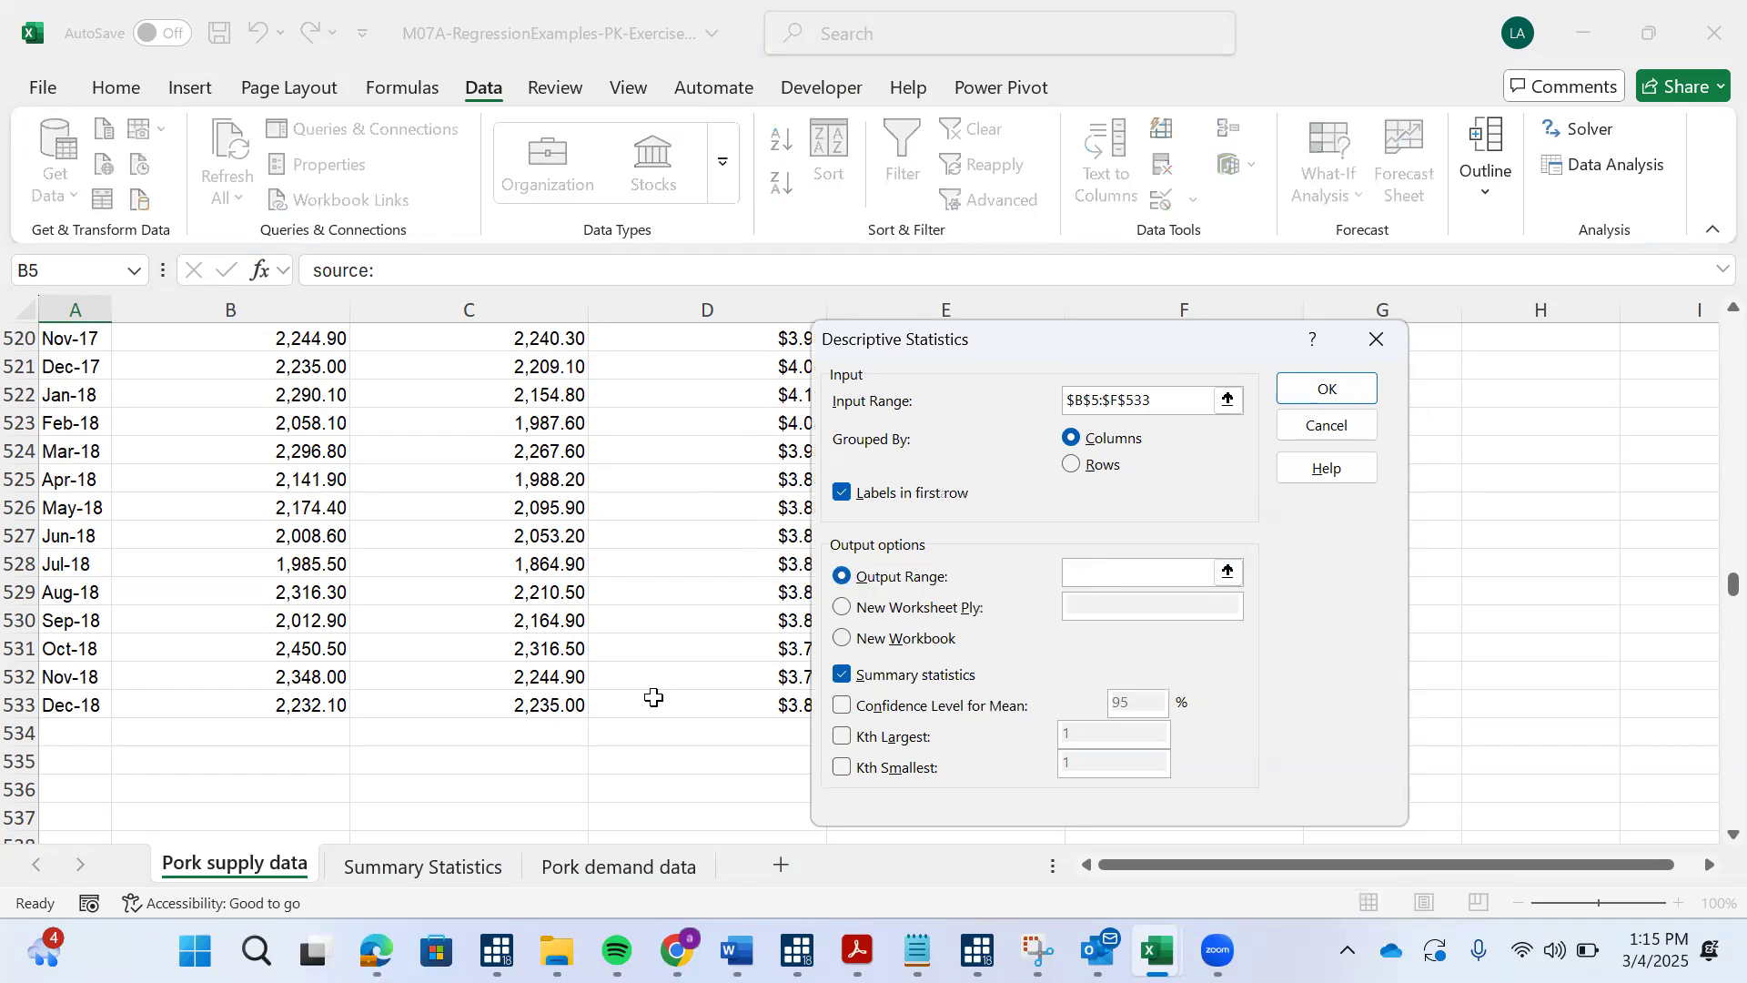
{"action": "left_click", "coordinate": [401, 879]}
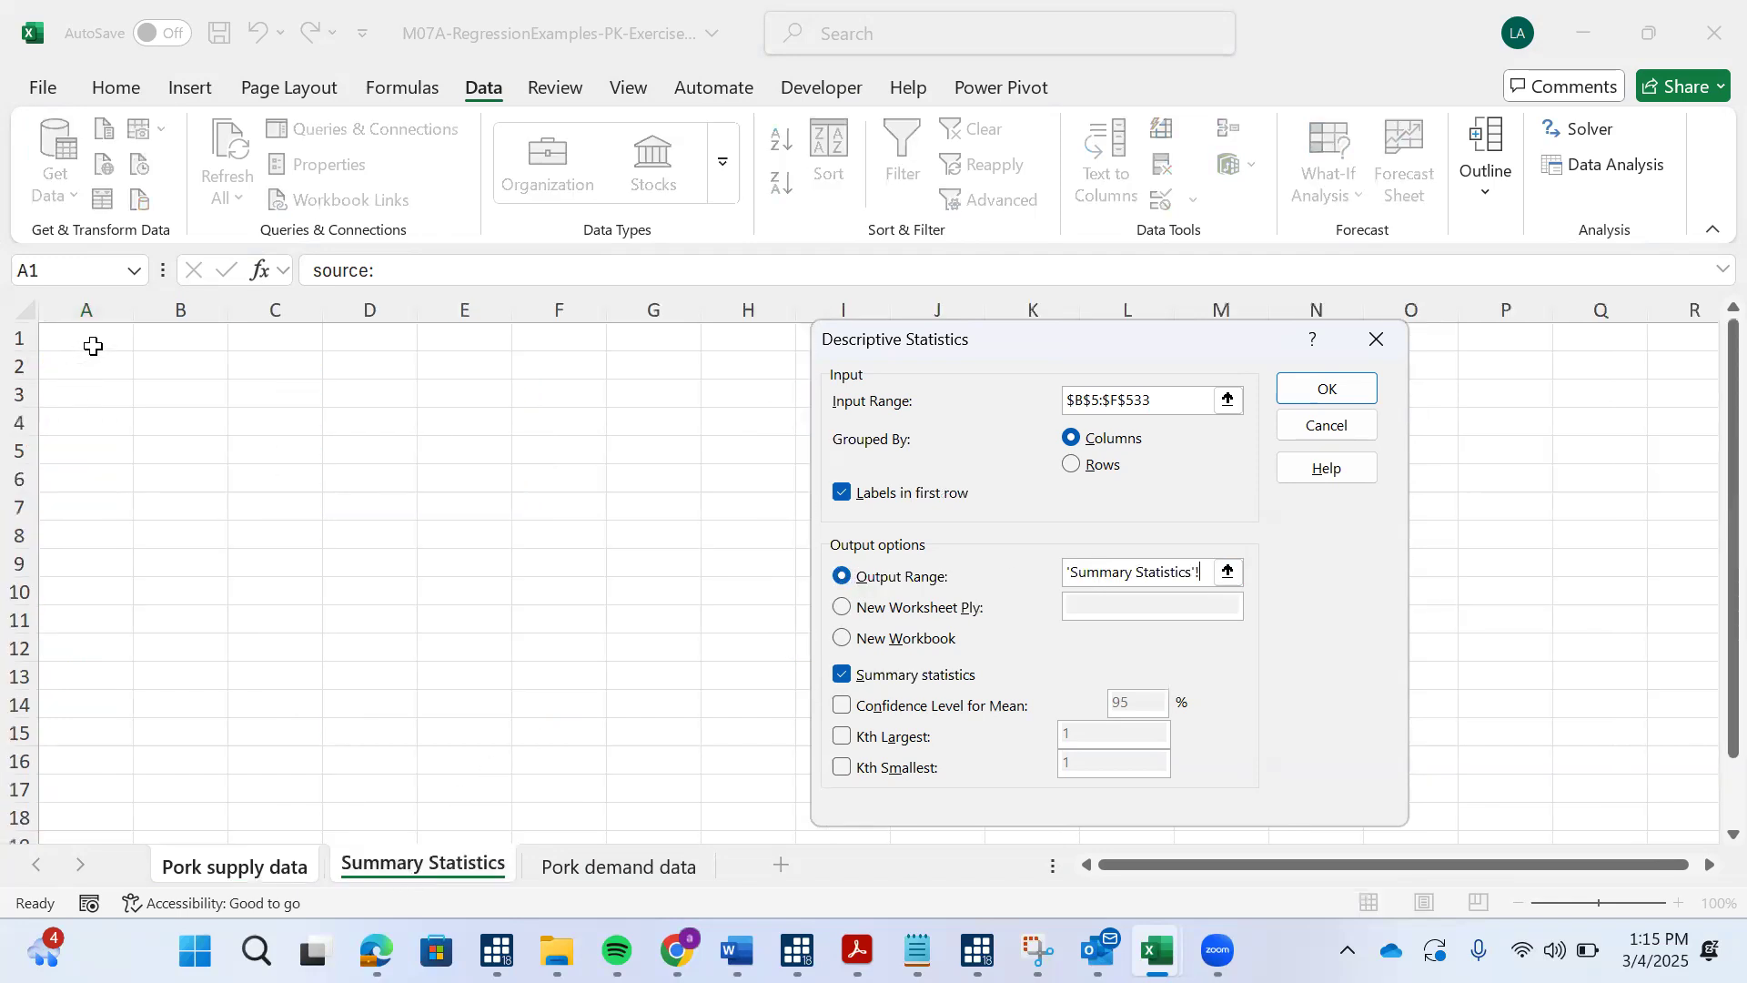
{"action": "left_click", "coordinate": [183, 338]}
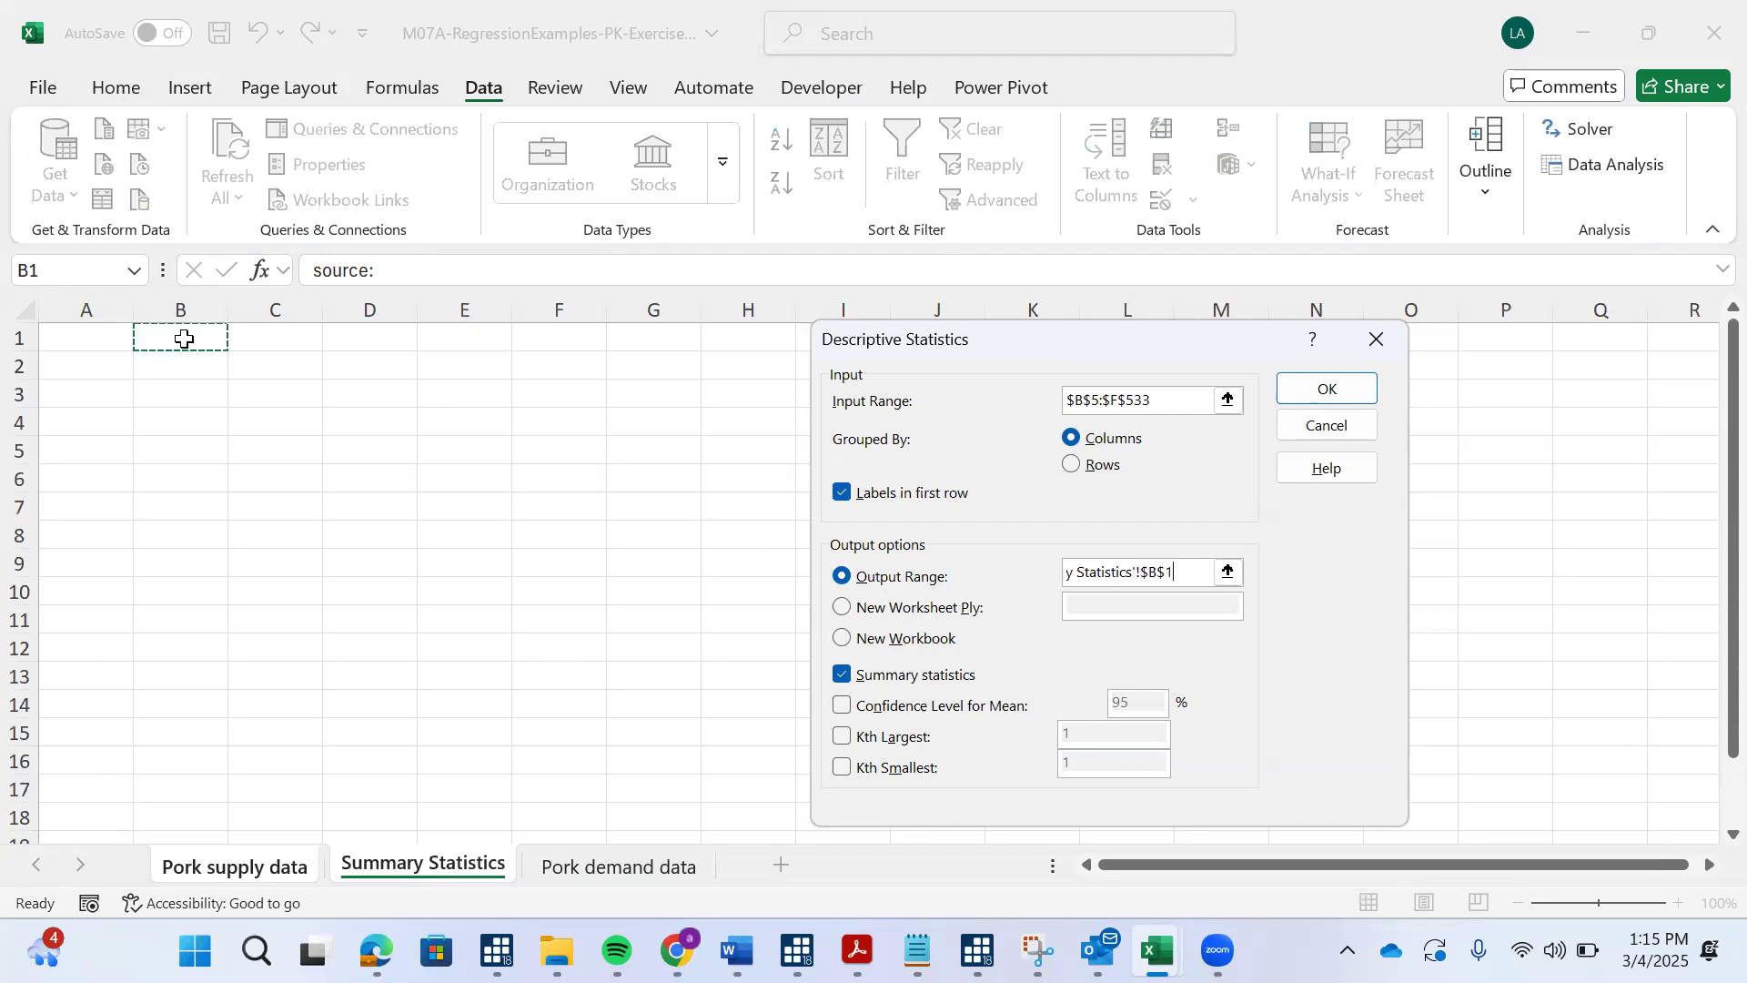
{"action": "left_click", "coordinate": [1324, 390]}
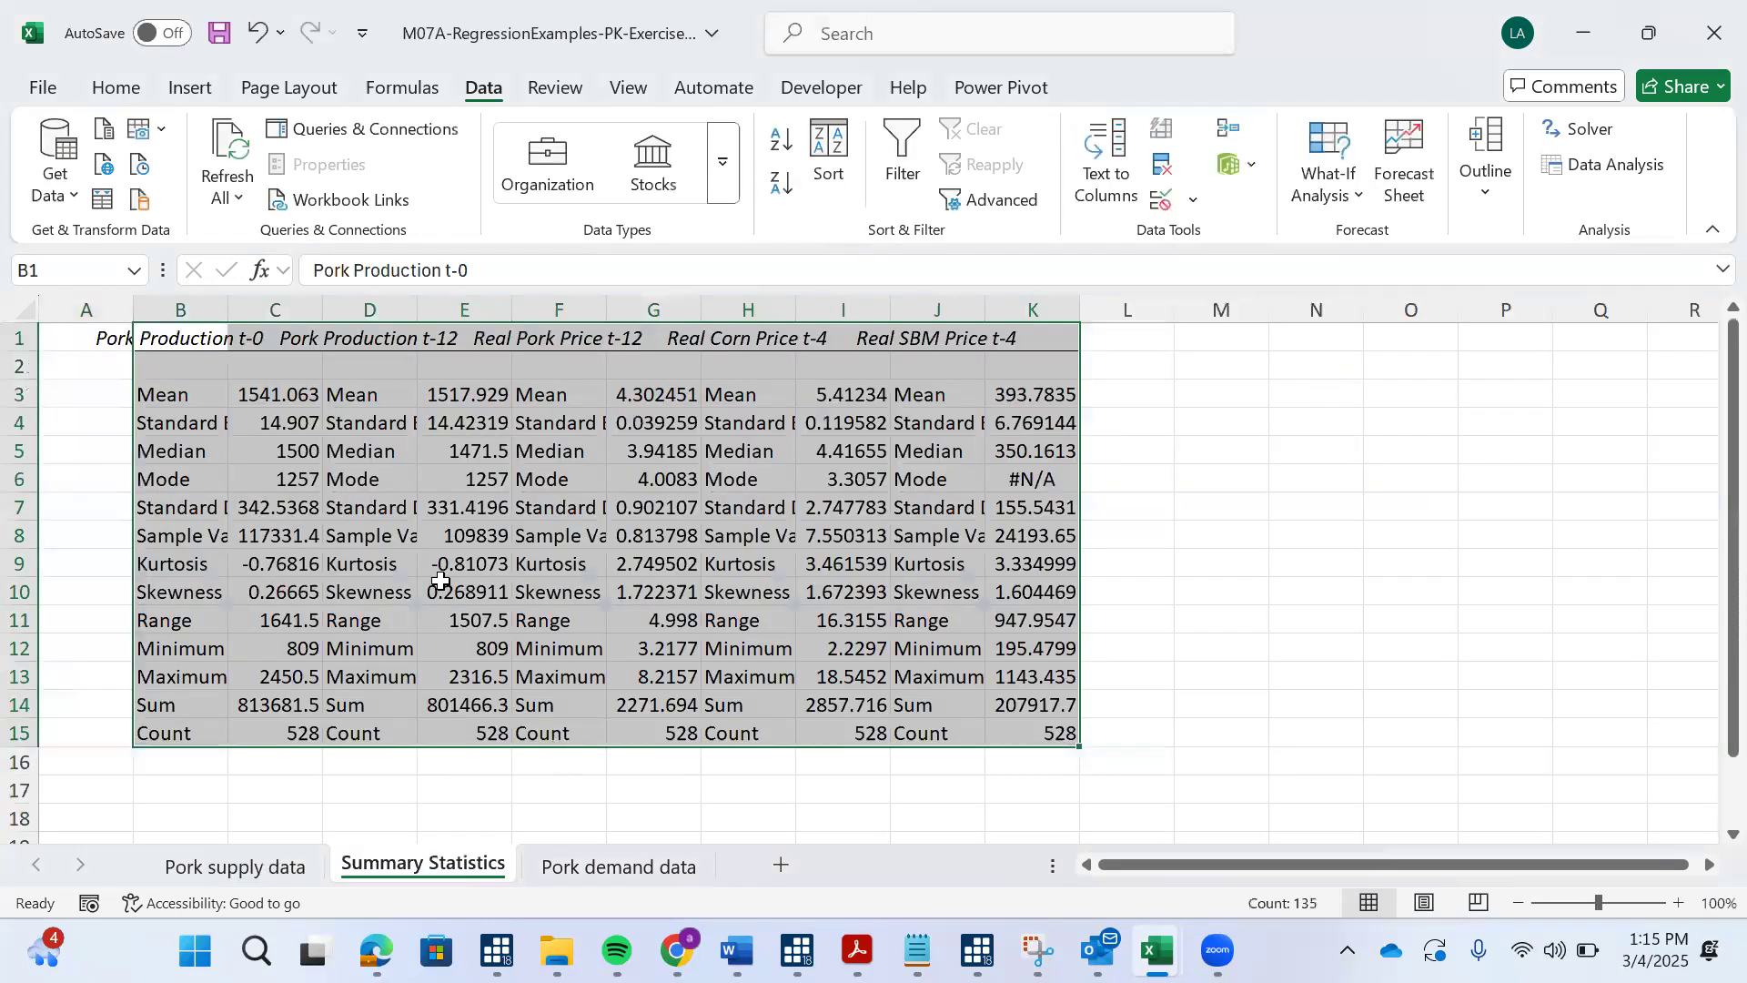
Fit column B's width to its contents and enter the label "Supply" in cell A2 of the Summary Statistics sheet
{"action": "left_click", "coordinate": [107, 361]}
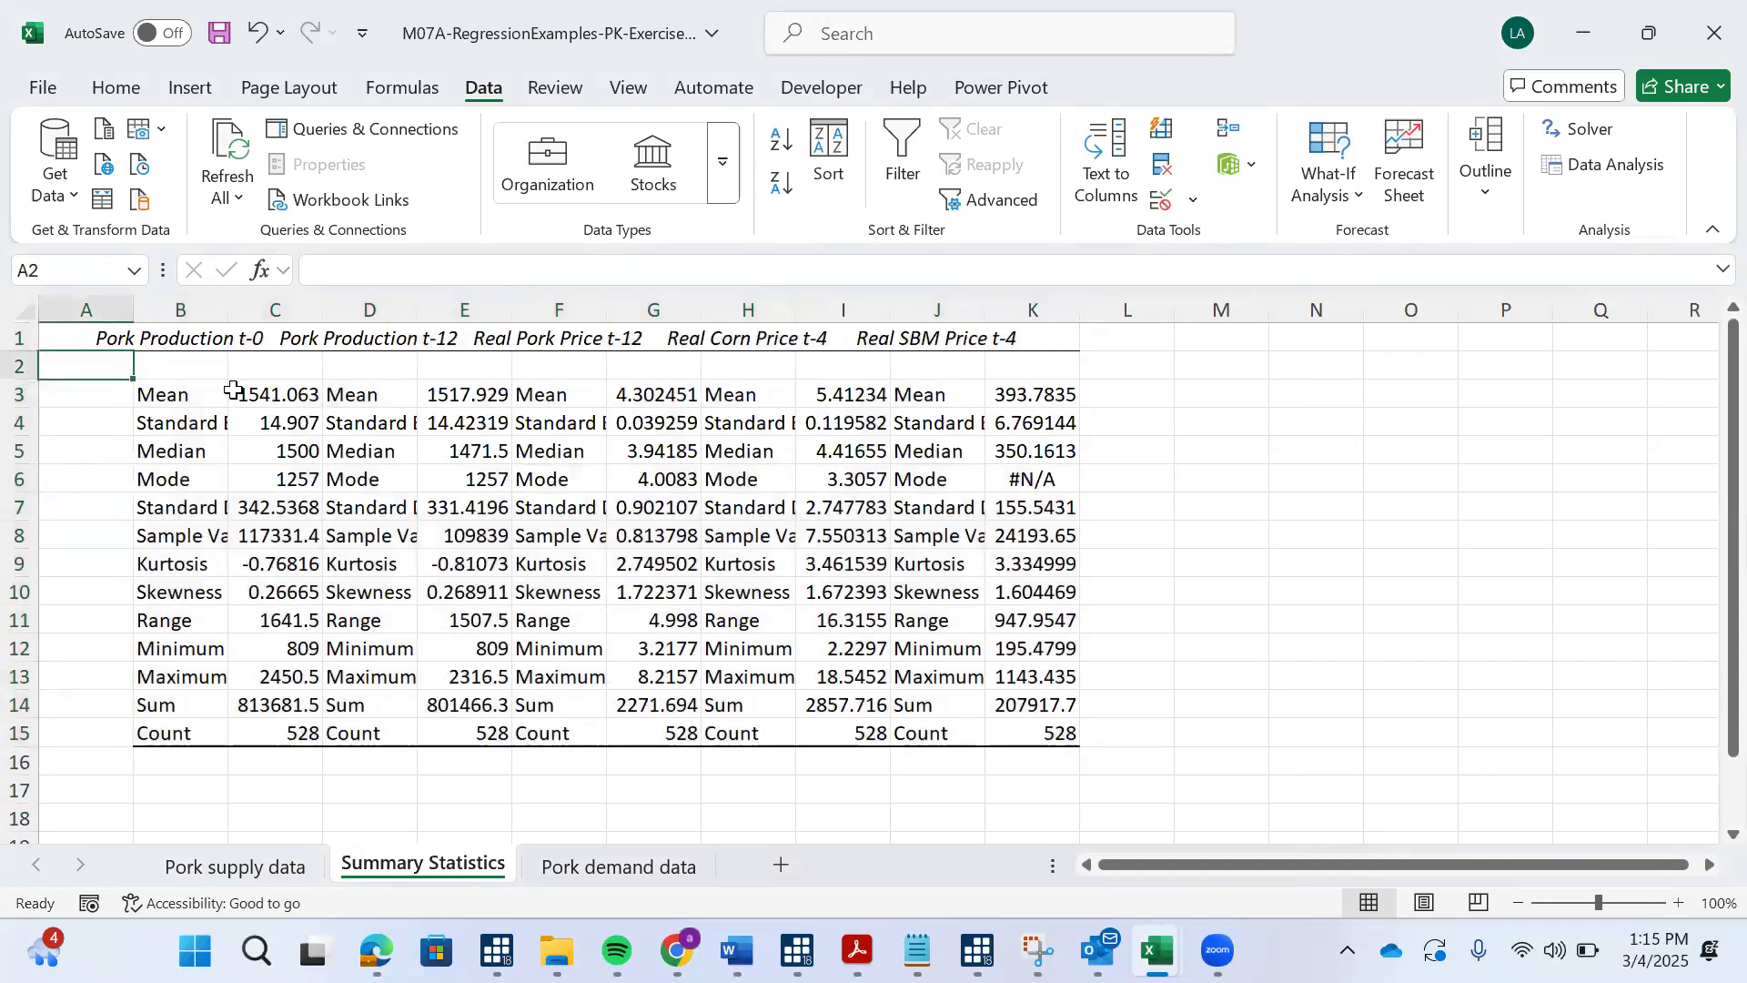
{"action": "double_click", "coordinate": [229, 296]}
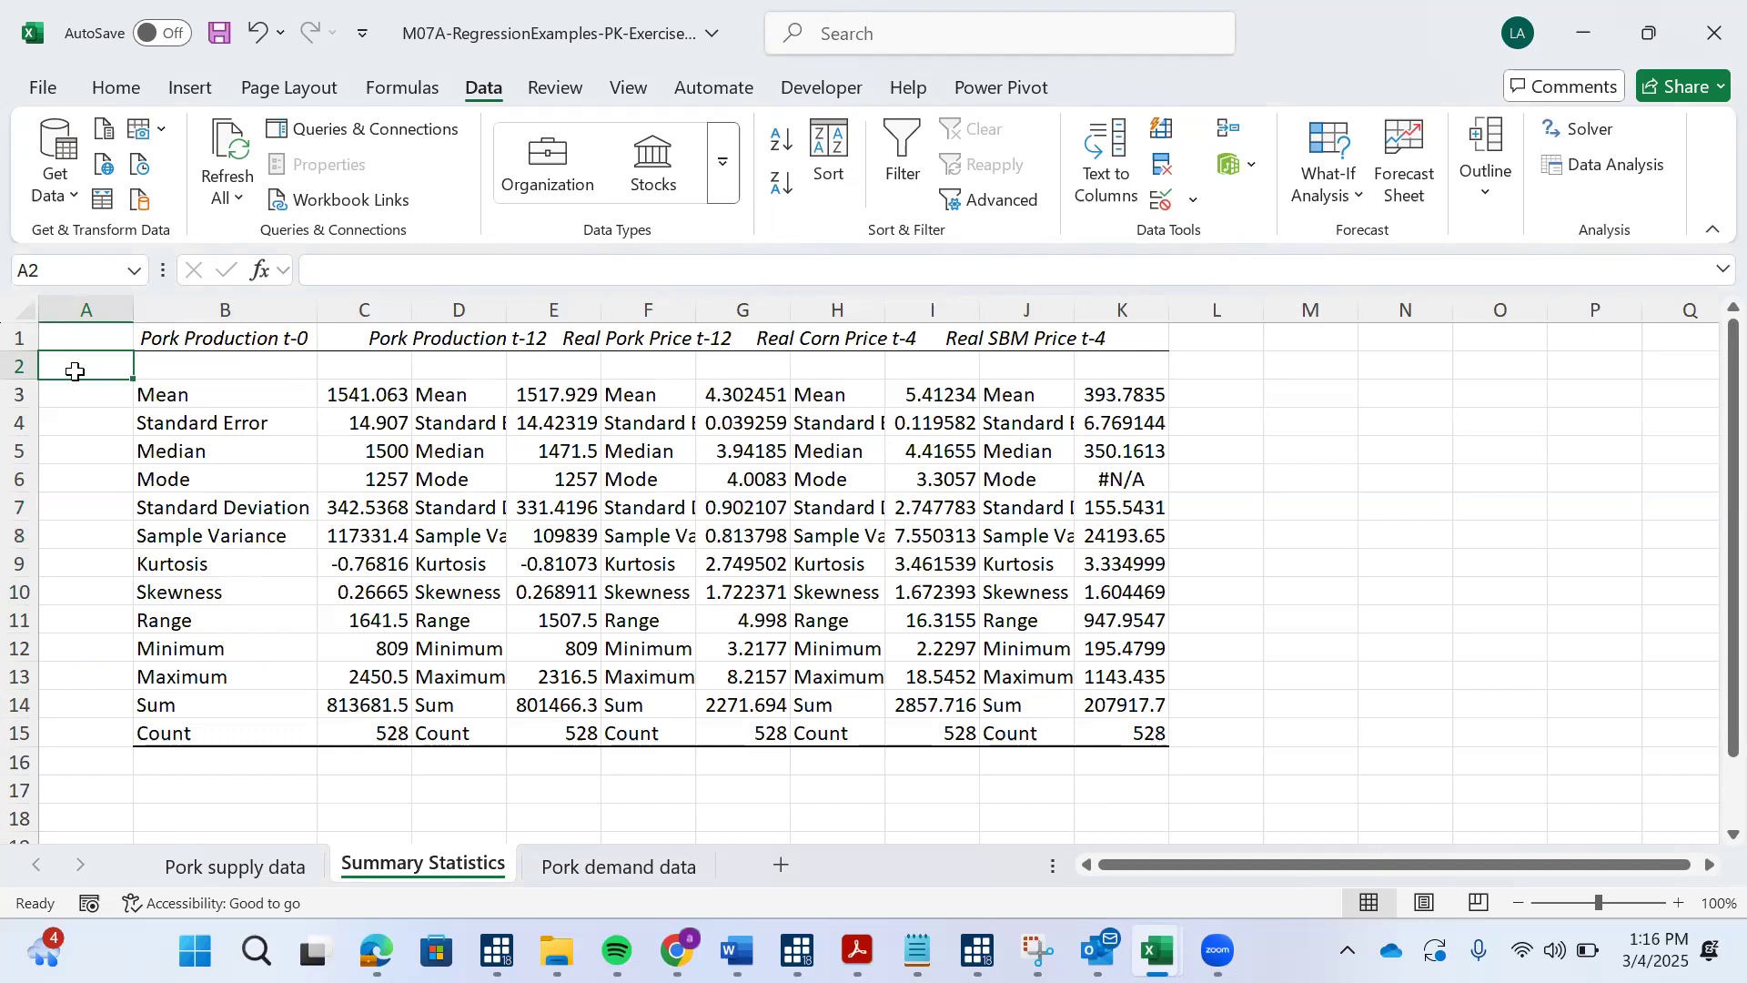
{"action": "type", "text": "S"}
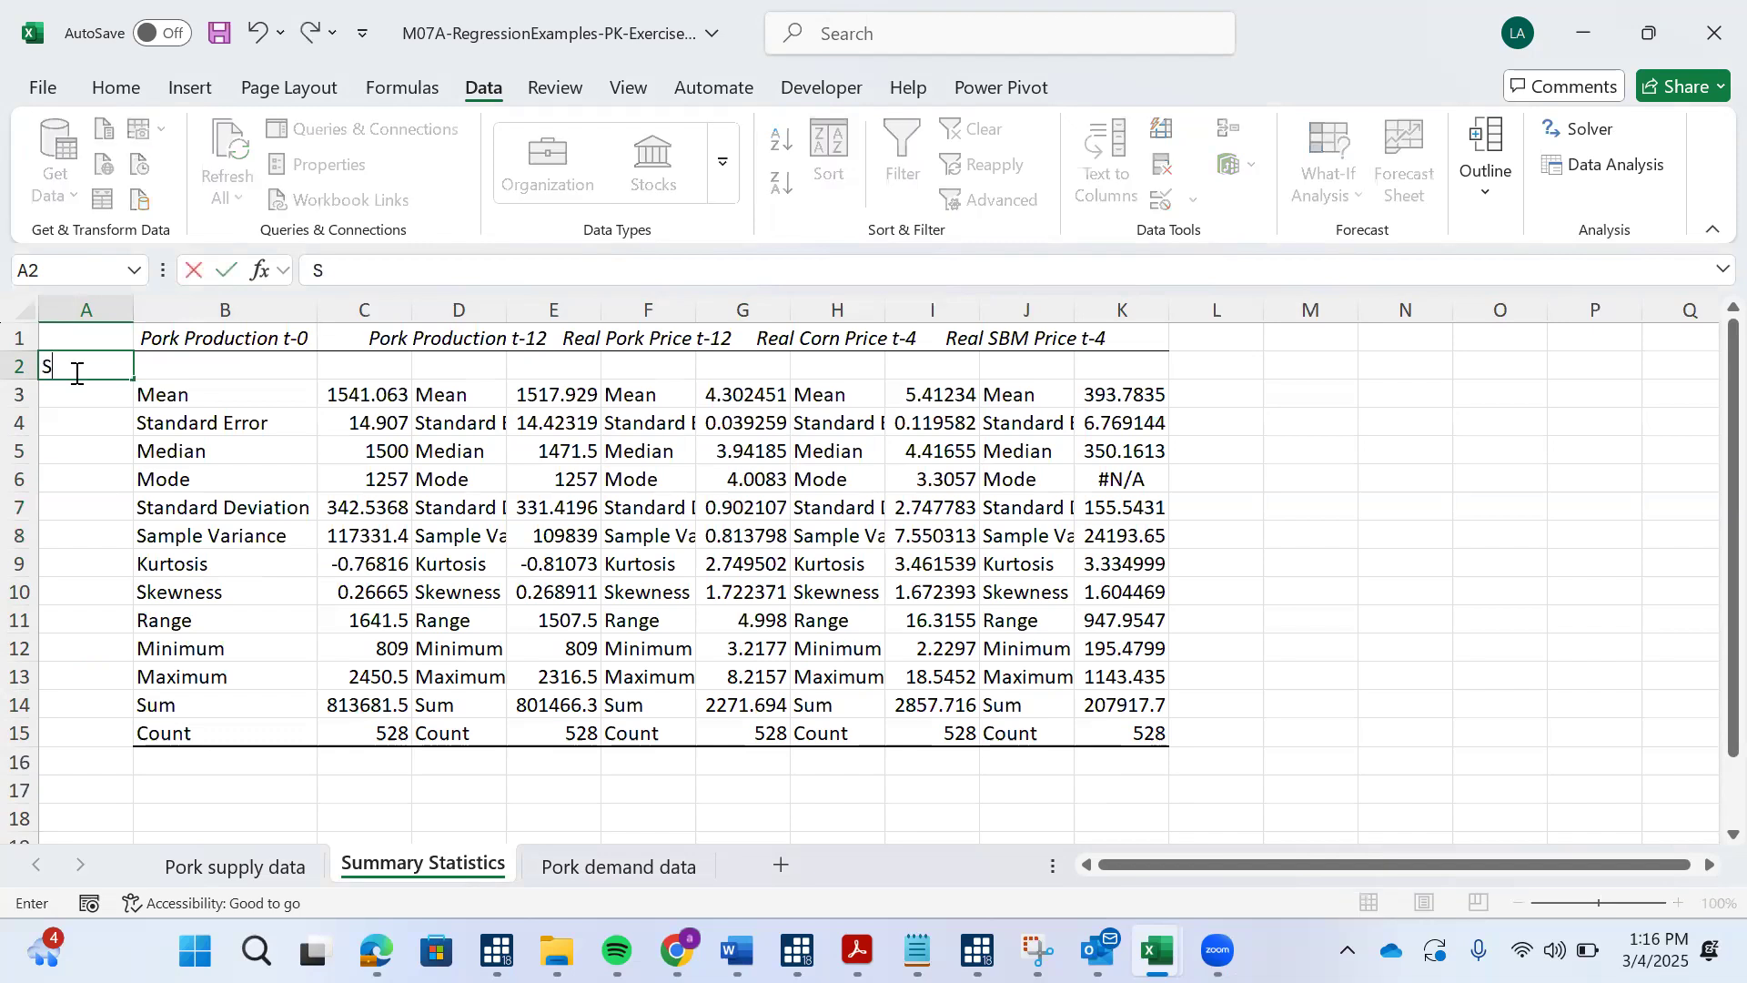
{"action": "type", "text": "upply"}
{"action": "left_click", "coordinate": [97, 487]}
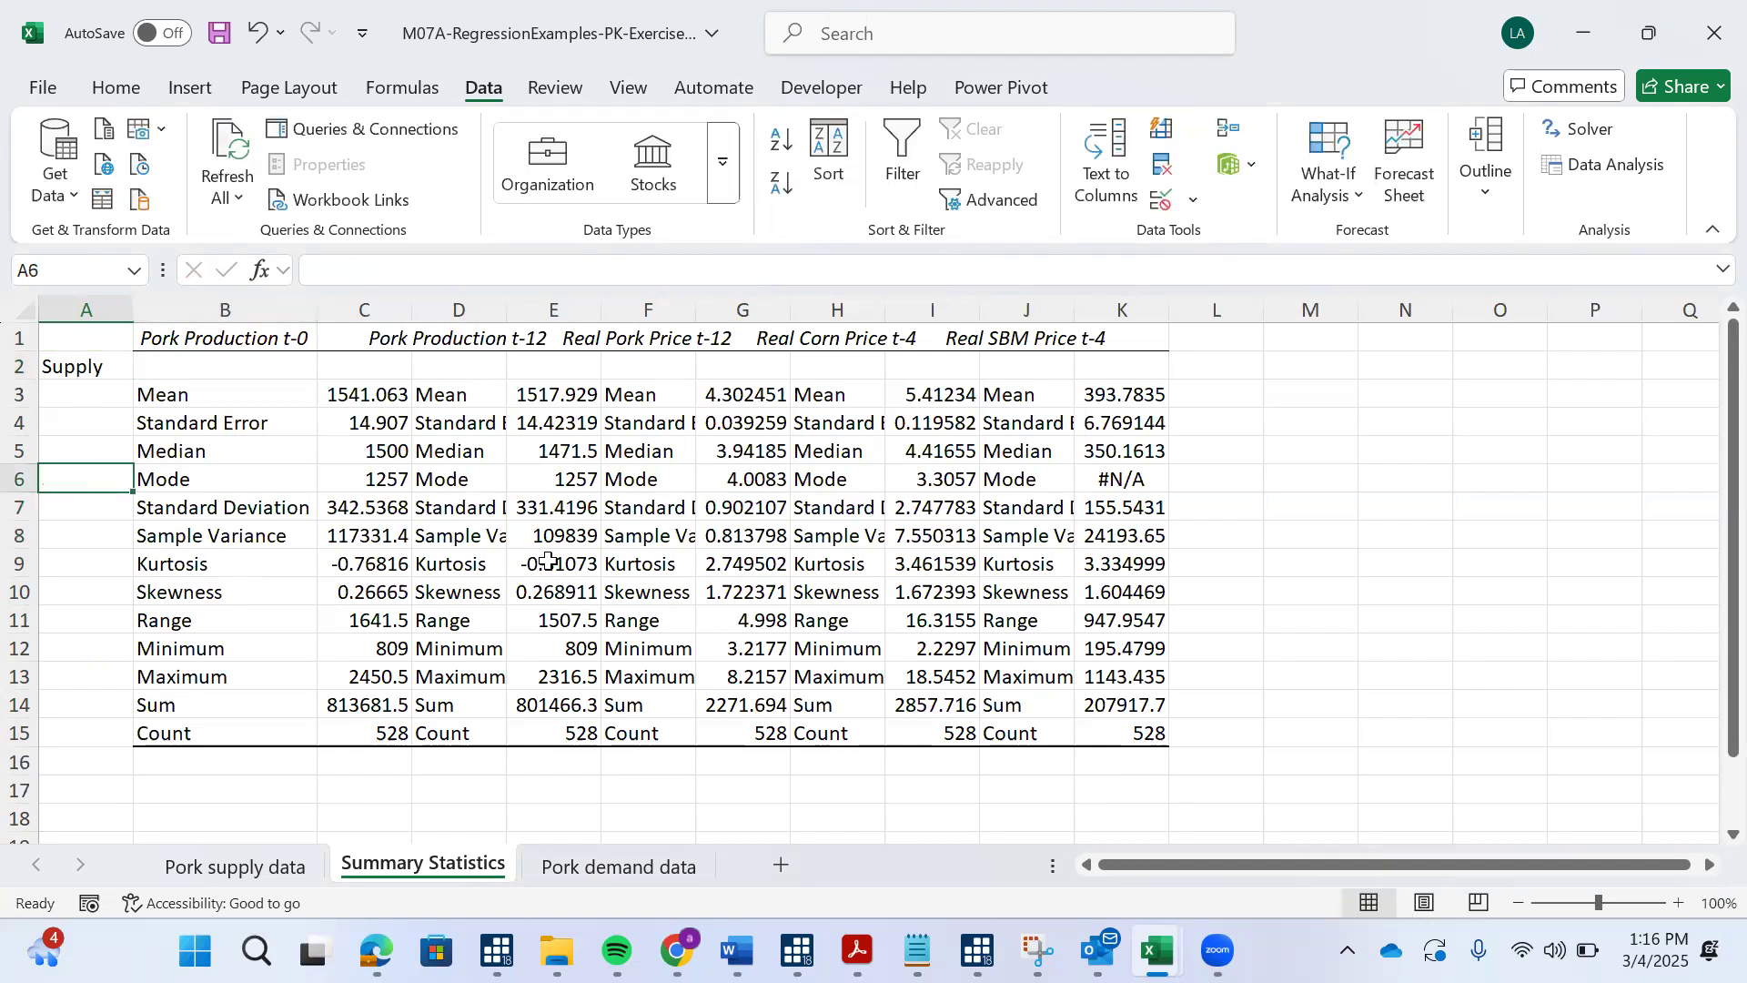
Open the Pork supply data sheet and select the Pork Production t-0 column with its header, B5:B533
{"action": "left_click", "coordinate": [208, 871]}
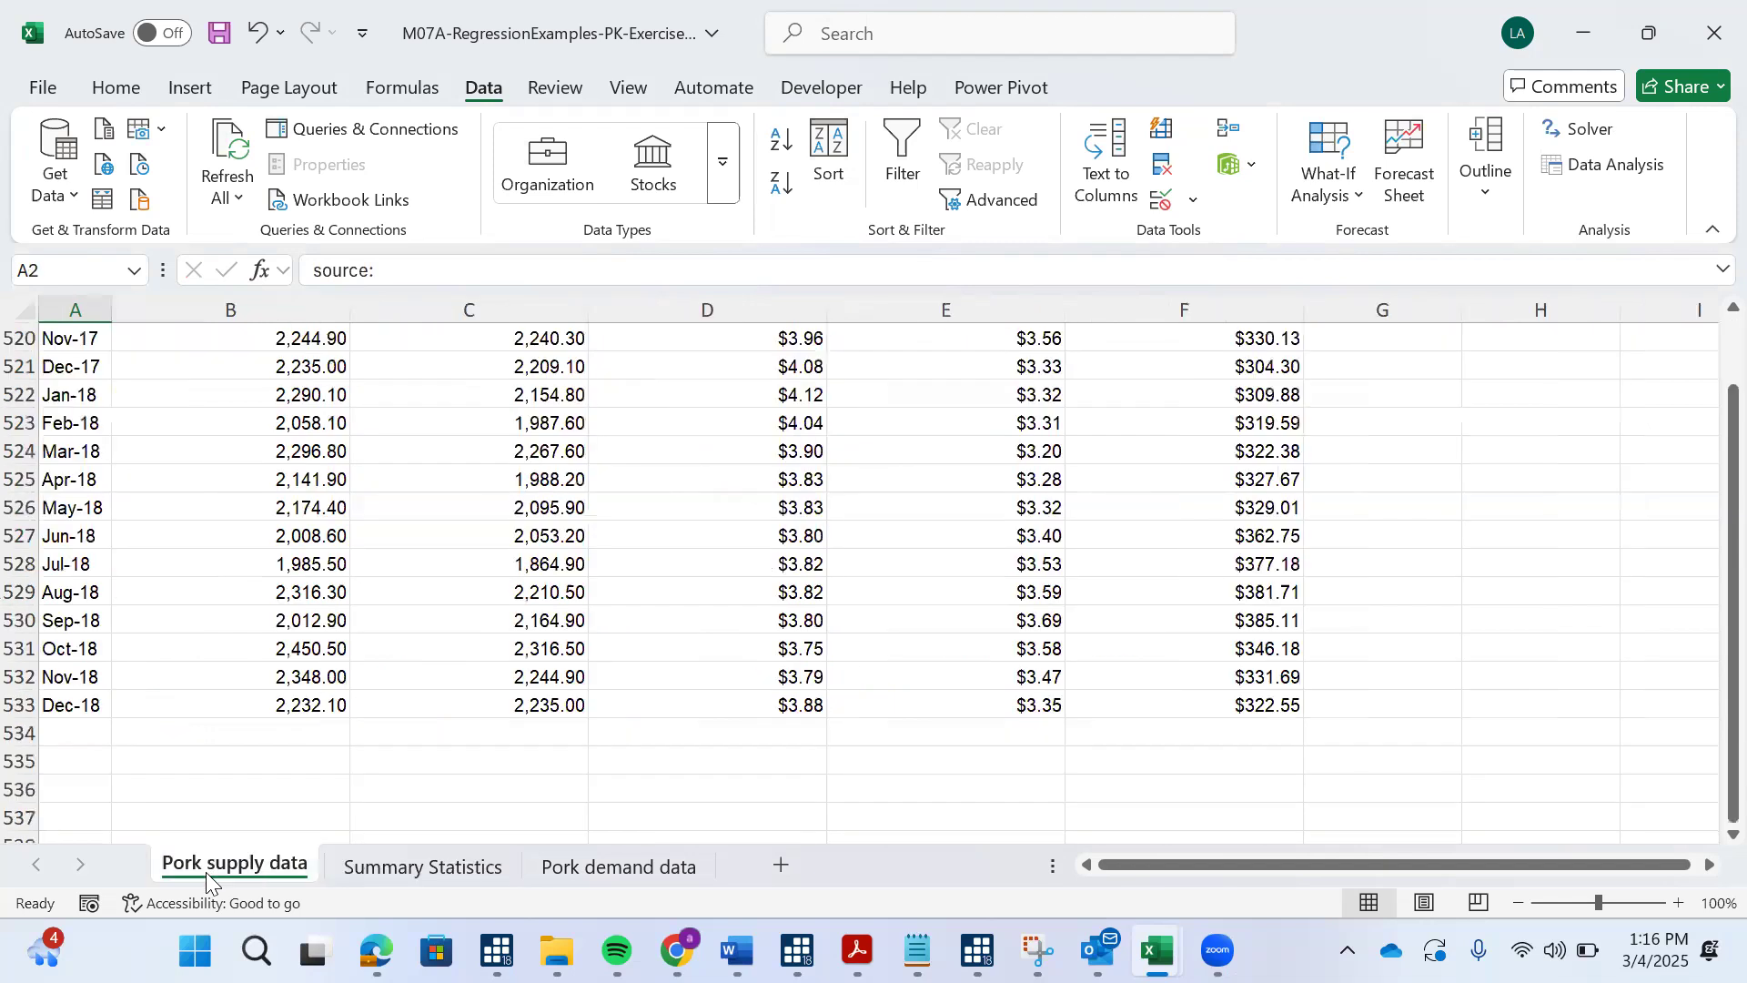
{"action": "scroll", "coordinate": [499, 605], "scroll_direction": "up", "scroll_amount": 20}
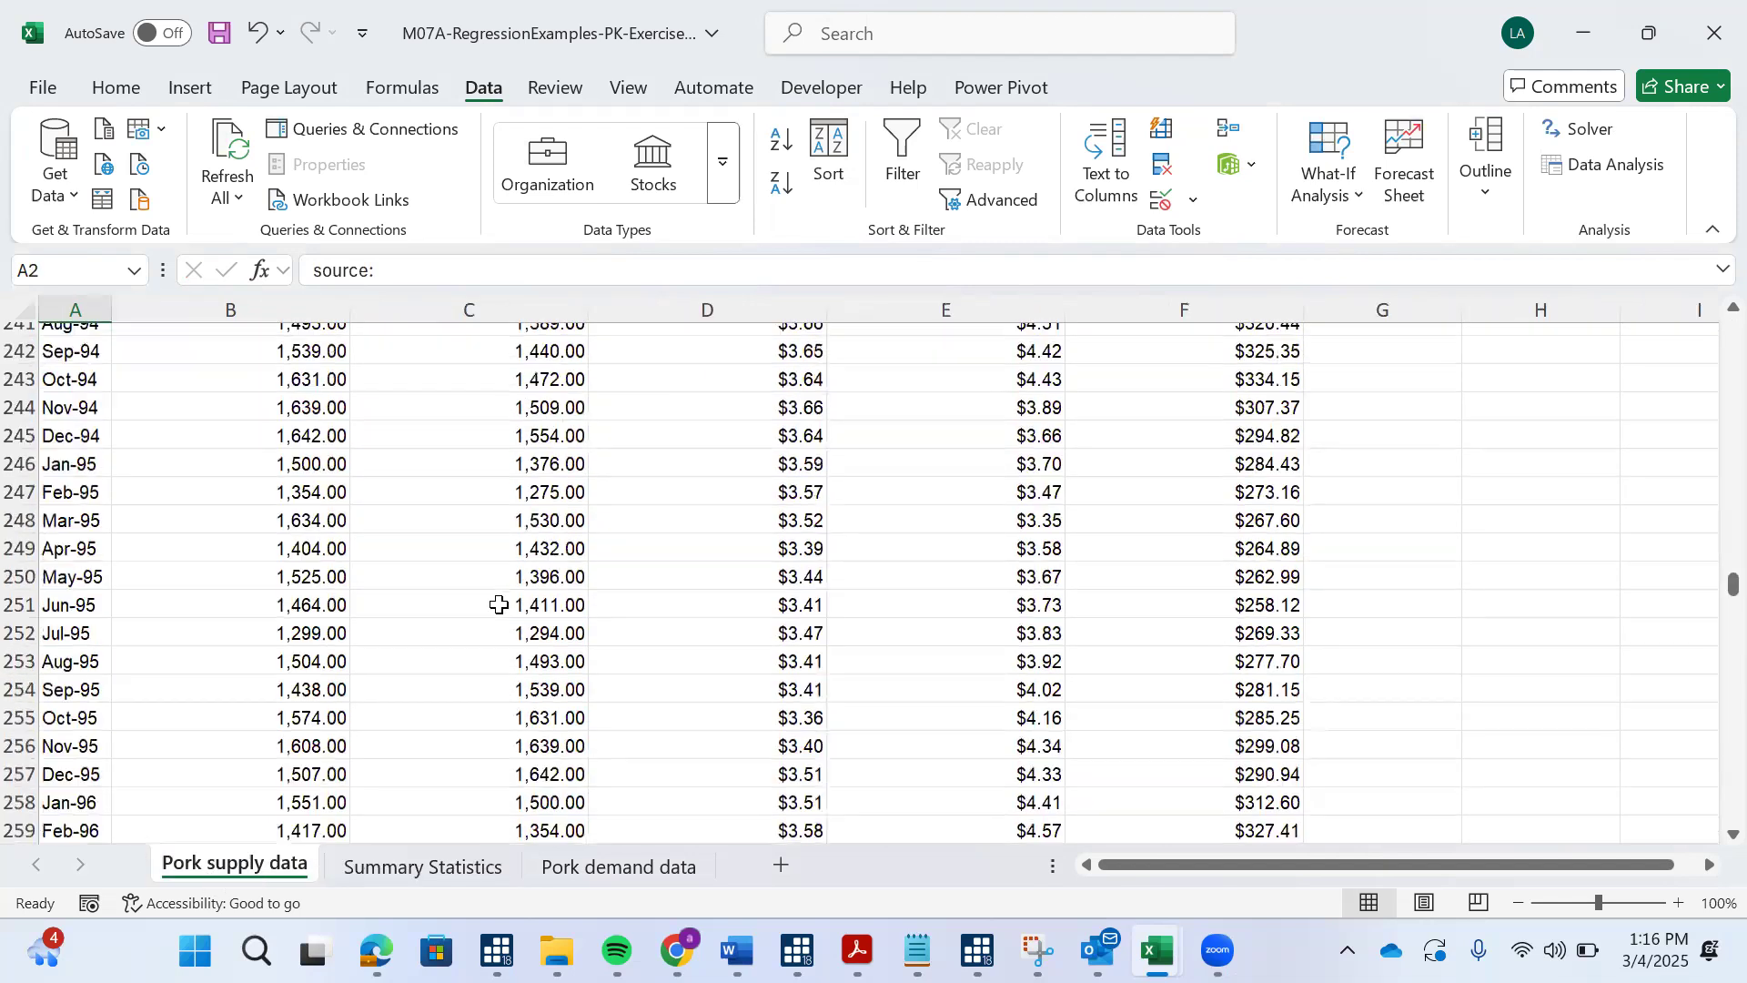
{"action": "scroll", "coordinate": [500, 606], "scroll_direction": "up", "scroll_amount": 20}
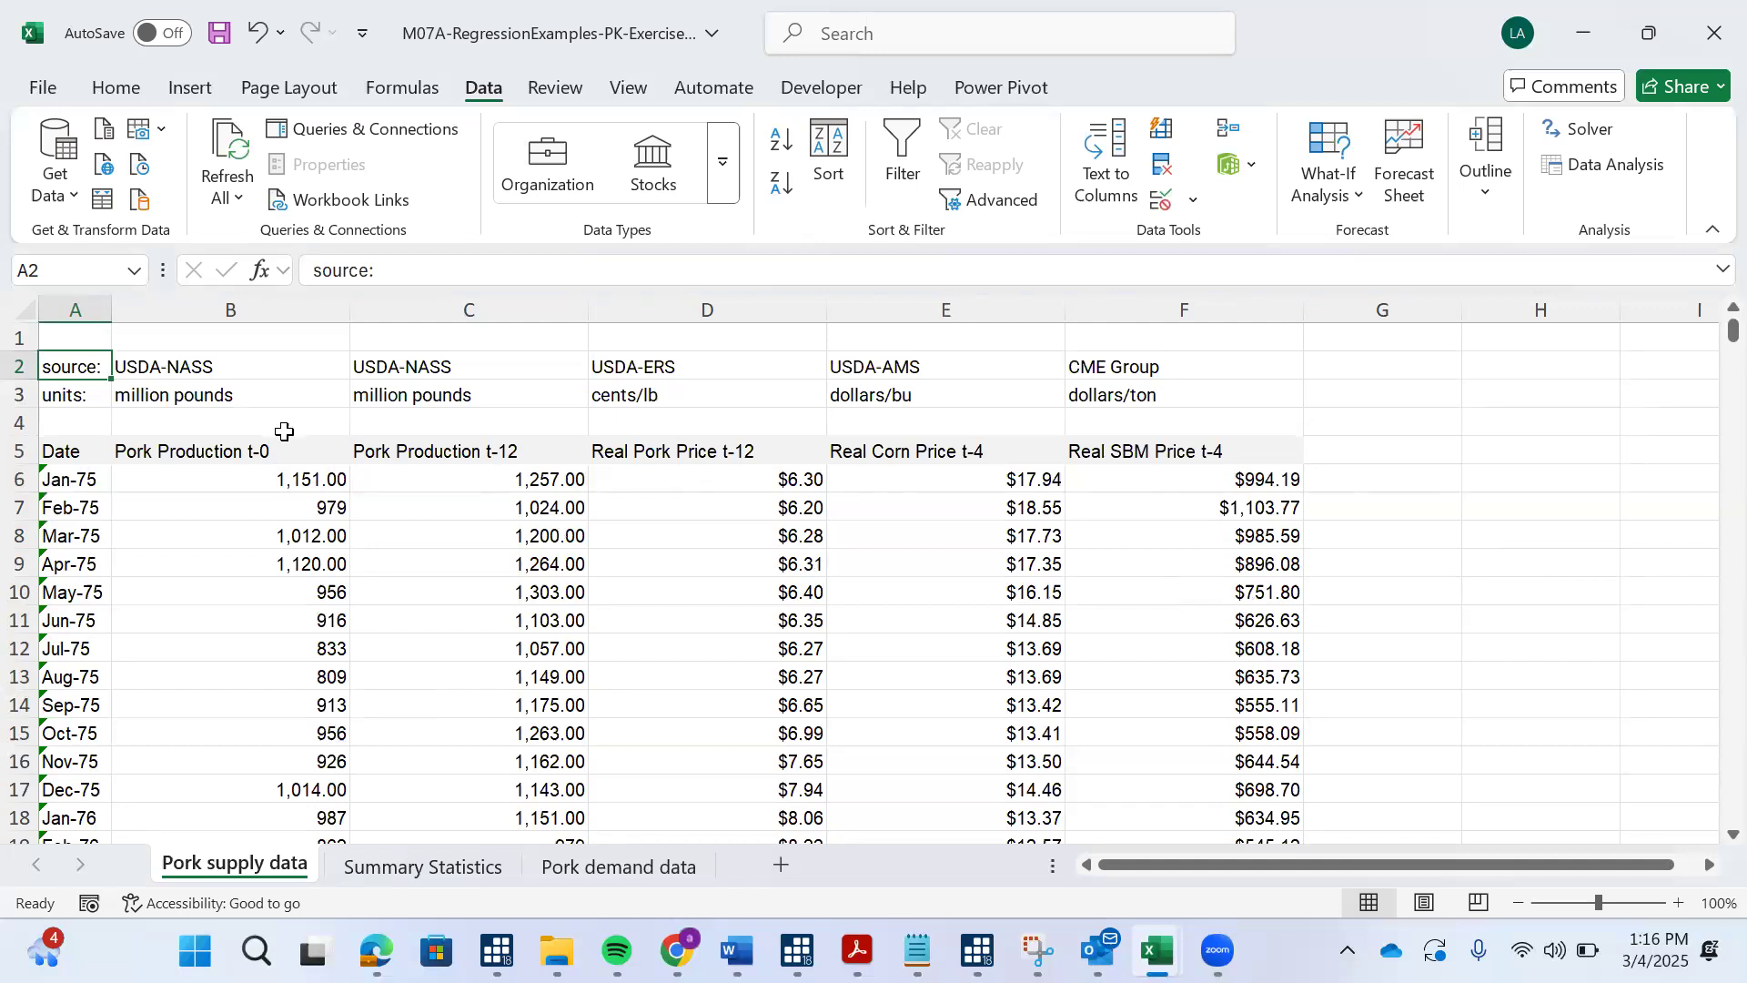
{"action": "left_click", "coordinate": [260, 449]}
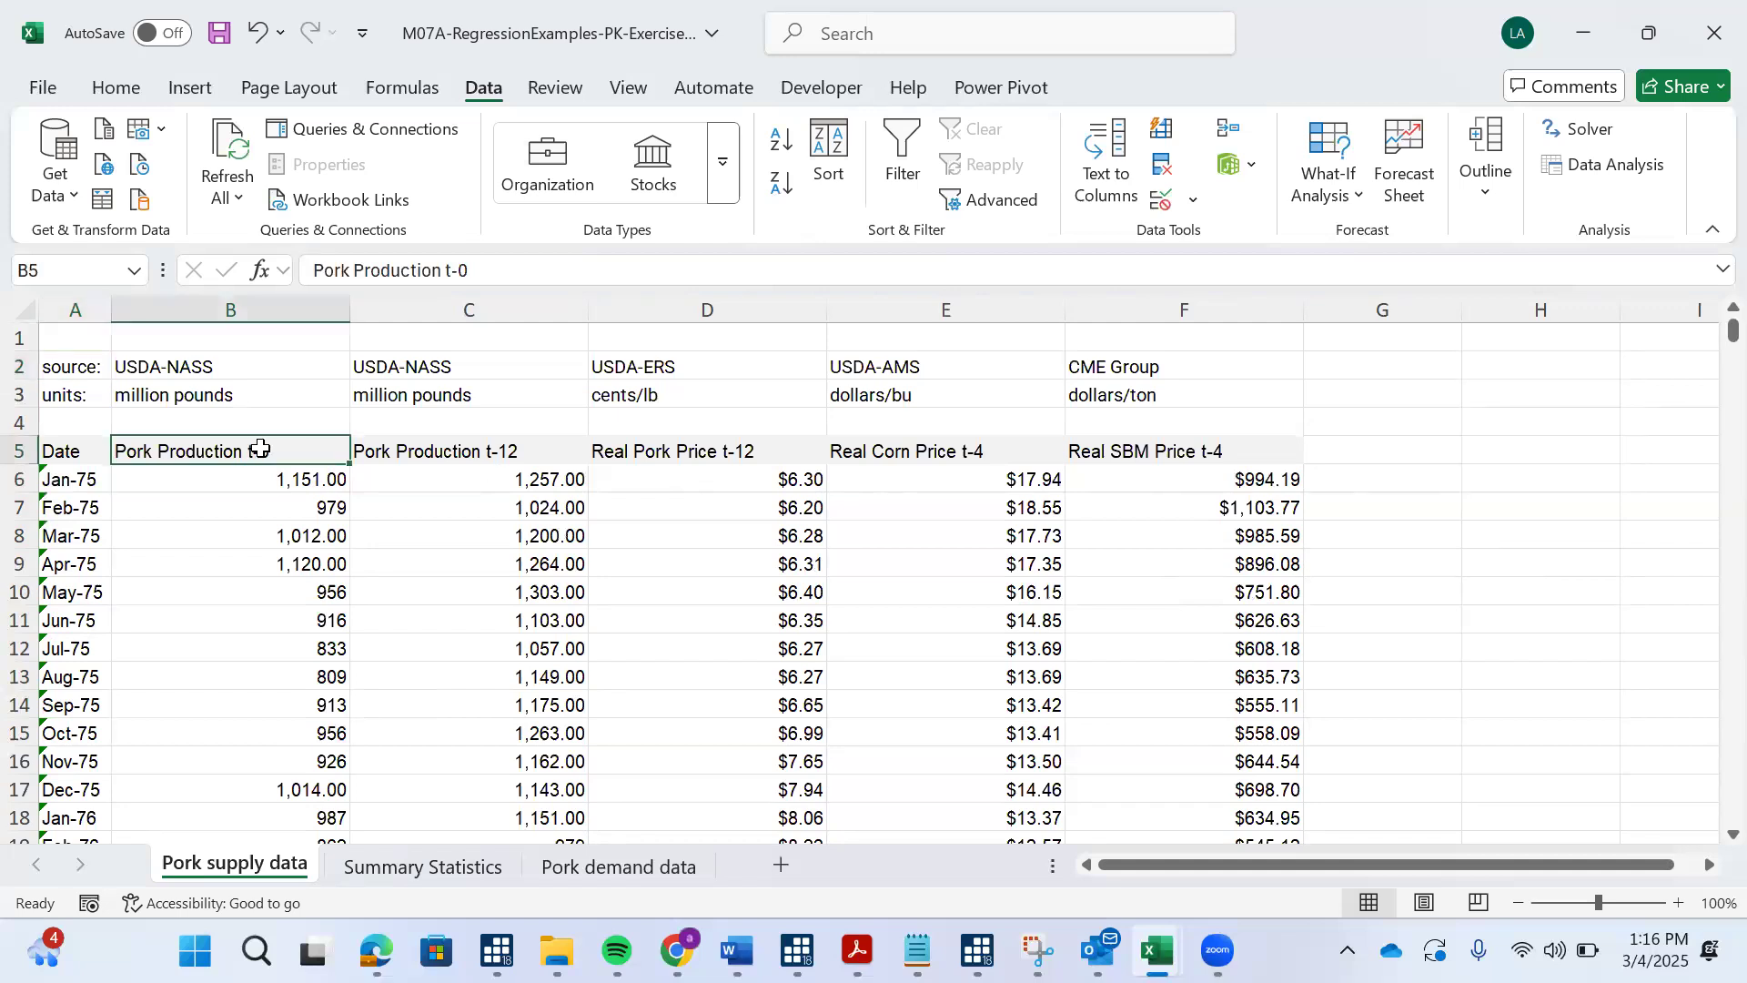
{"action": "left_click_drag", "start_coordinate": [244, 444], "coordinate": [238, 789]}
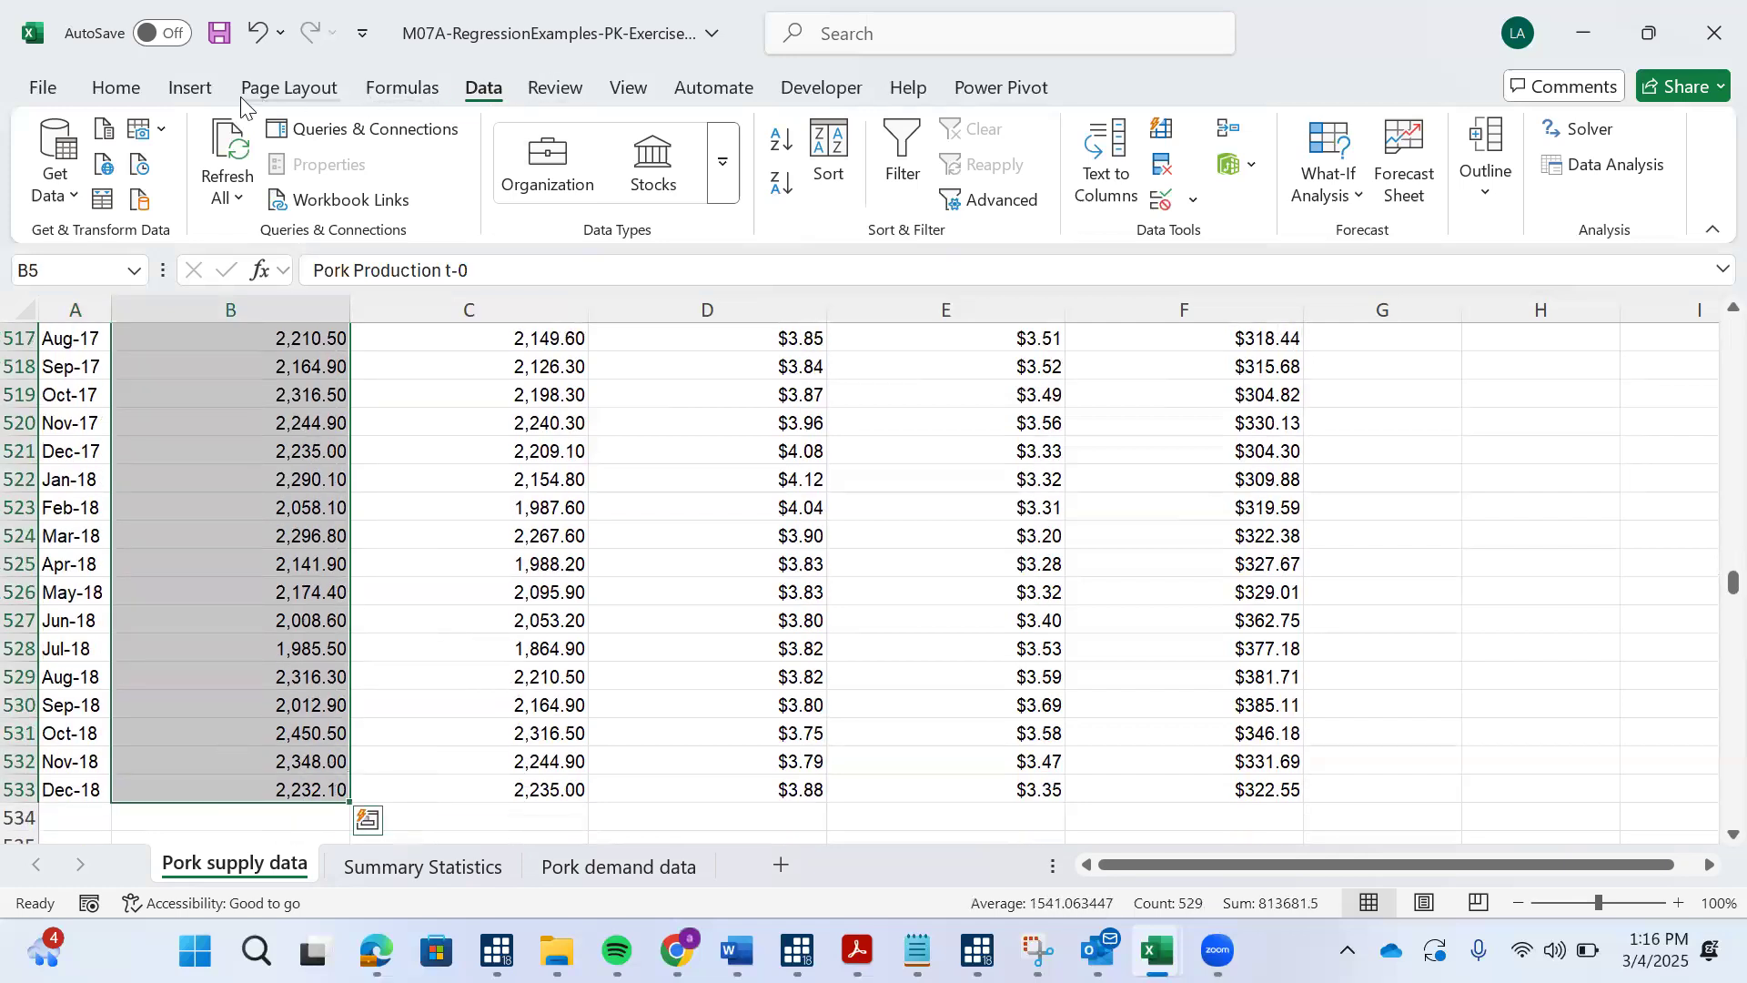
{"action": "left_click", "coordinate": [190, 87]}
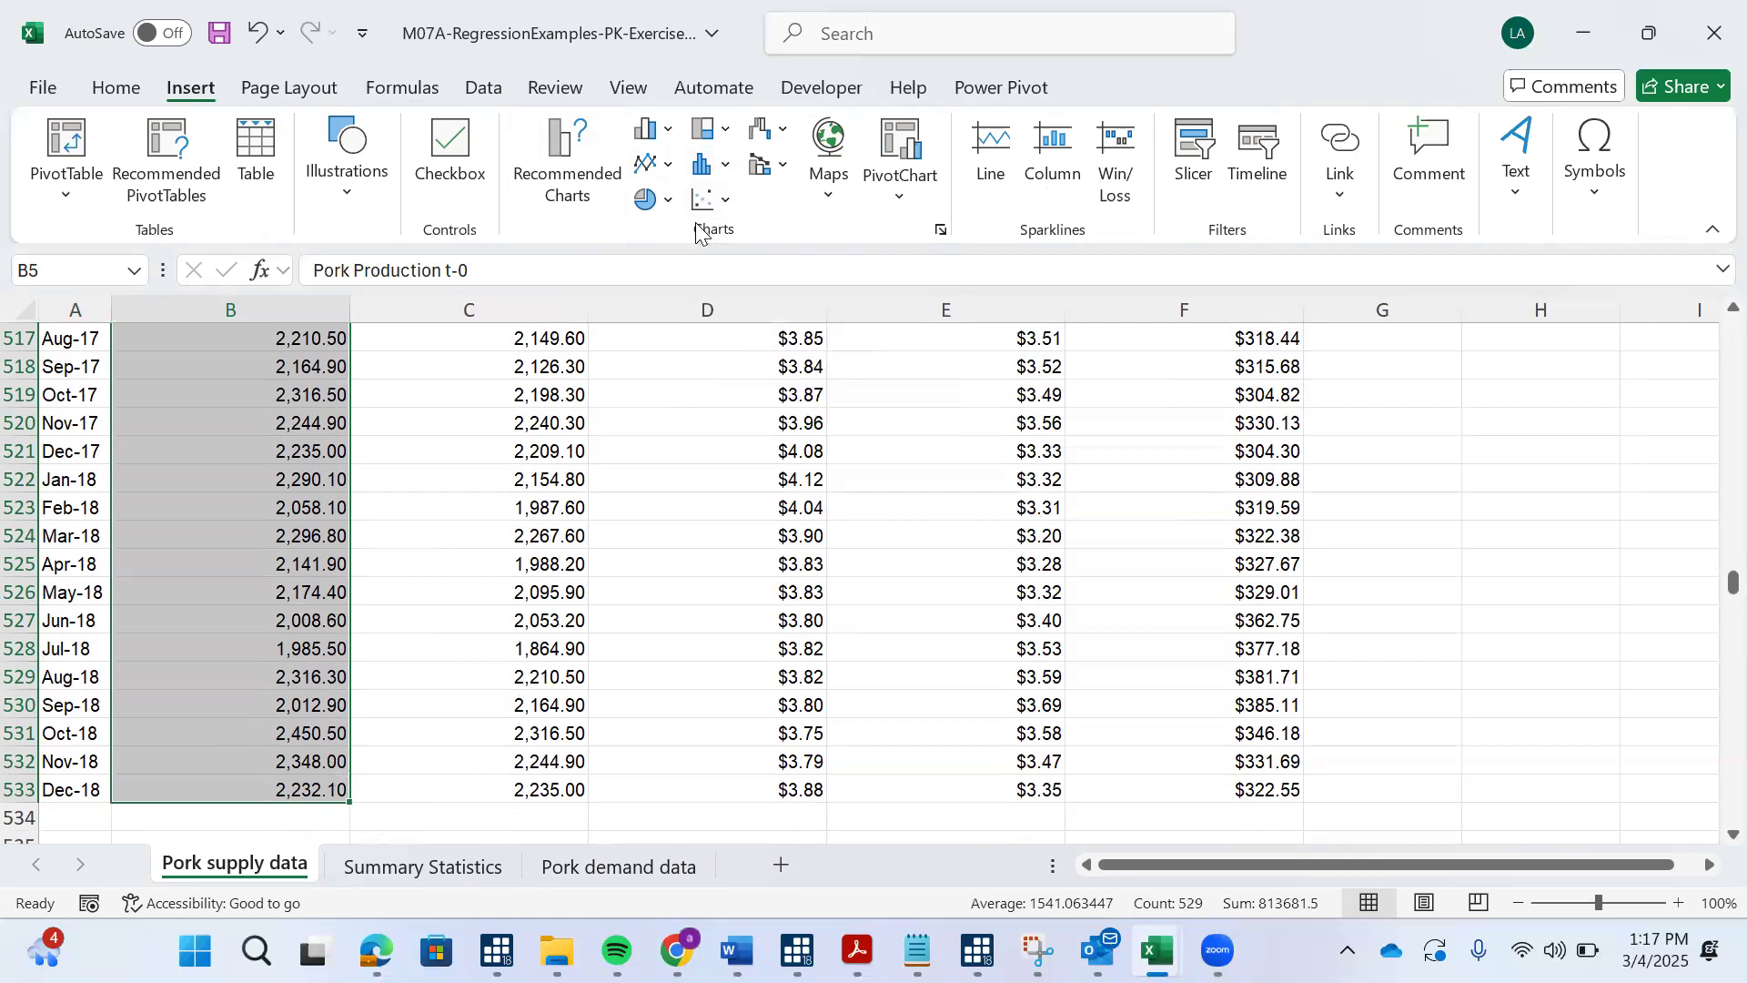
{"action": "scroll", "coordinate": [579, 516], "scroll_direction": "up", "scroll_amount": 8}
{"action": "scroll", "coordinate": [579, 516], "scroll_direction": "up", "scroll_amount": 20}
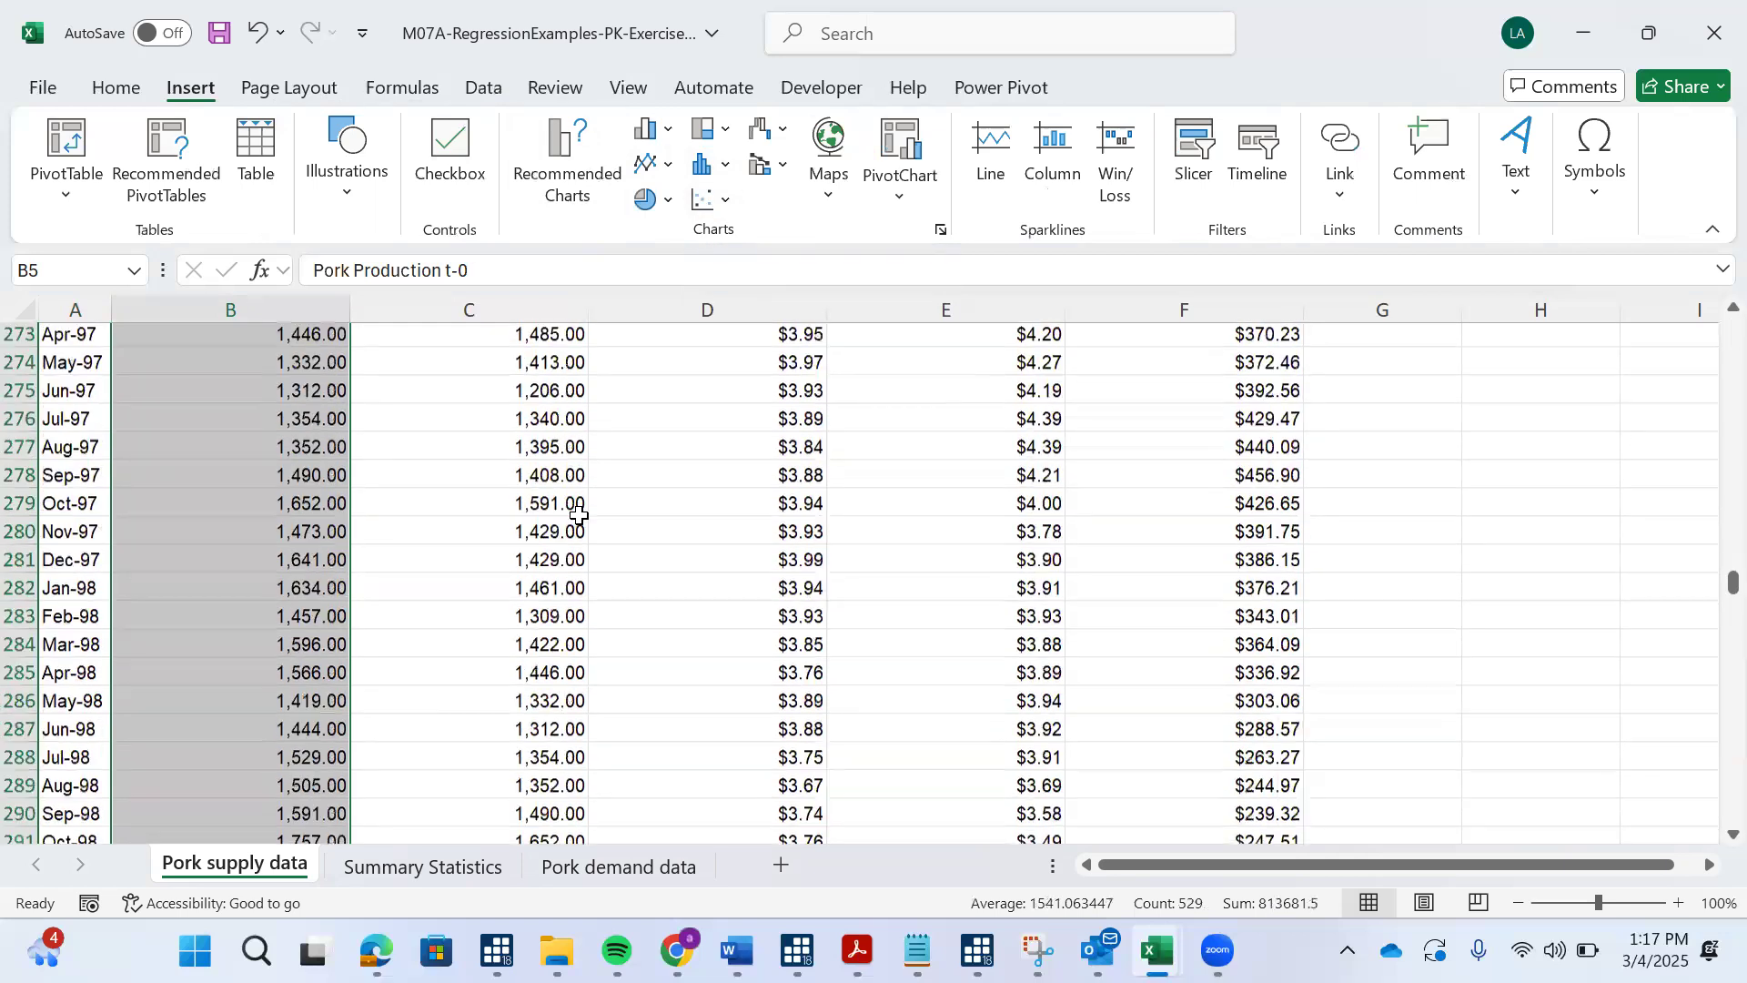
{"action": "scroll", "coordinate": [580, 516], "scroll_direction": "up", "scroll_amount": 20}
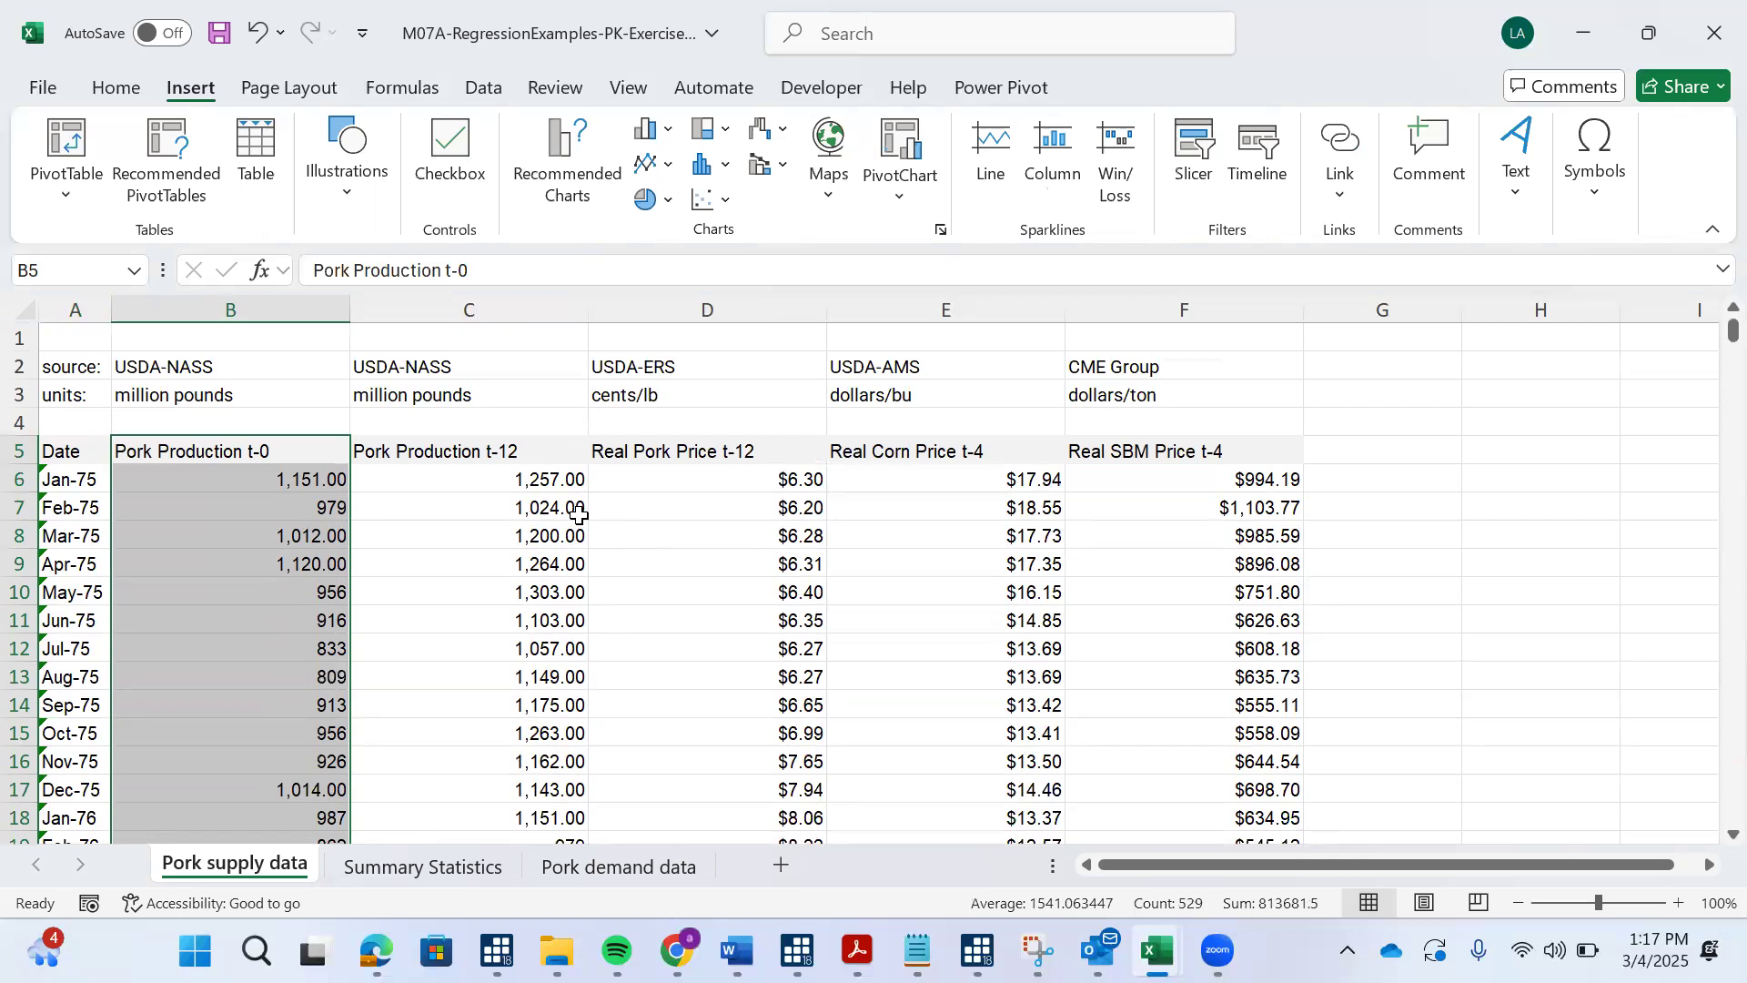
Select cell H5 beside the pork supply data and start a Regression analysis from the data analysis tools
{"action": "scroll", "coordinate": [531, 544], "scroll_direction": "down", "scroll_amount": 1}
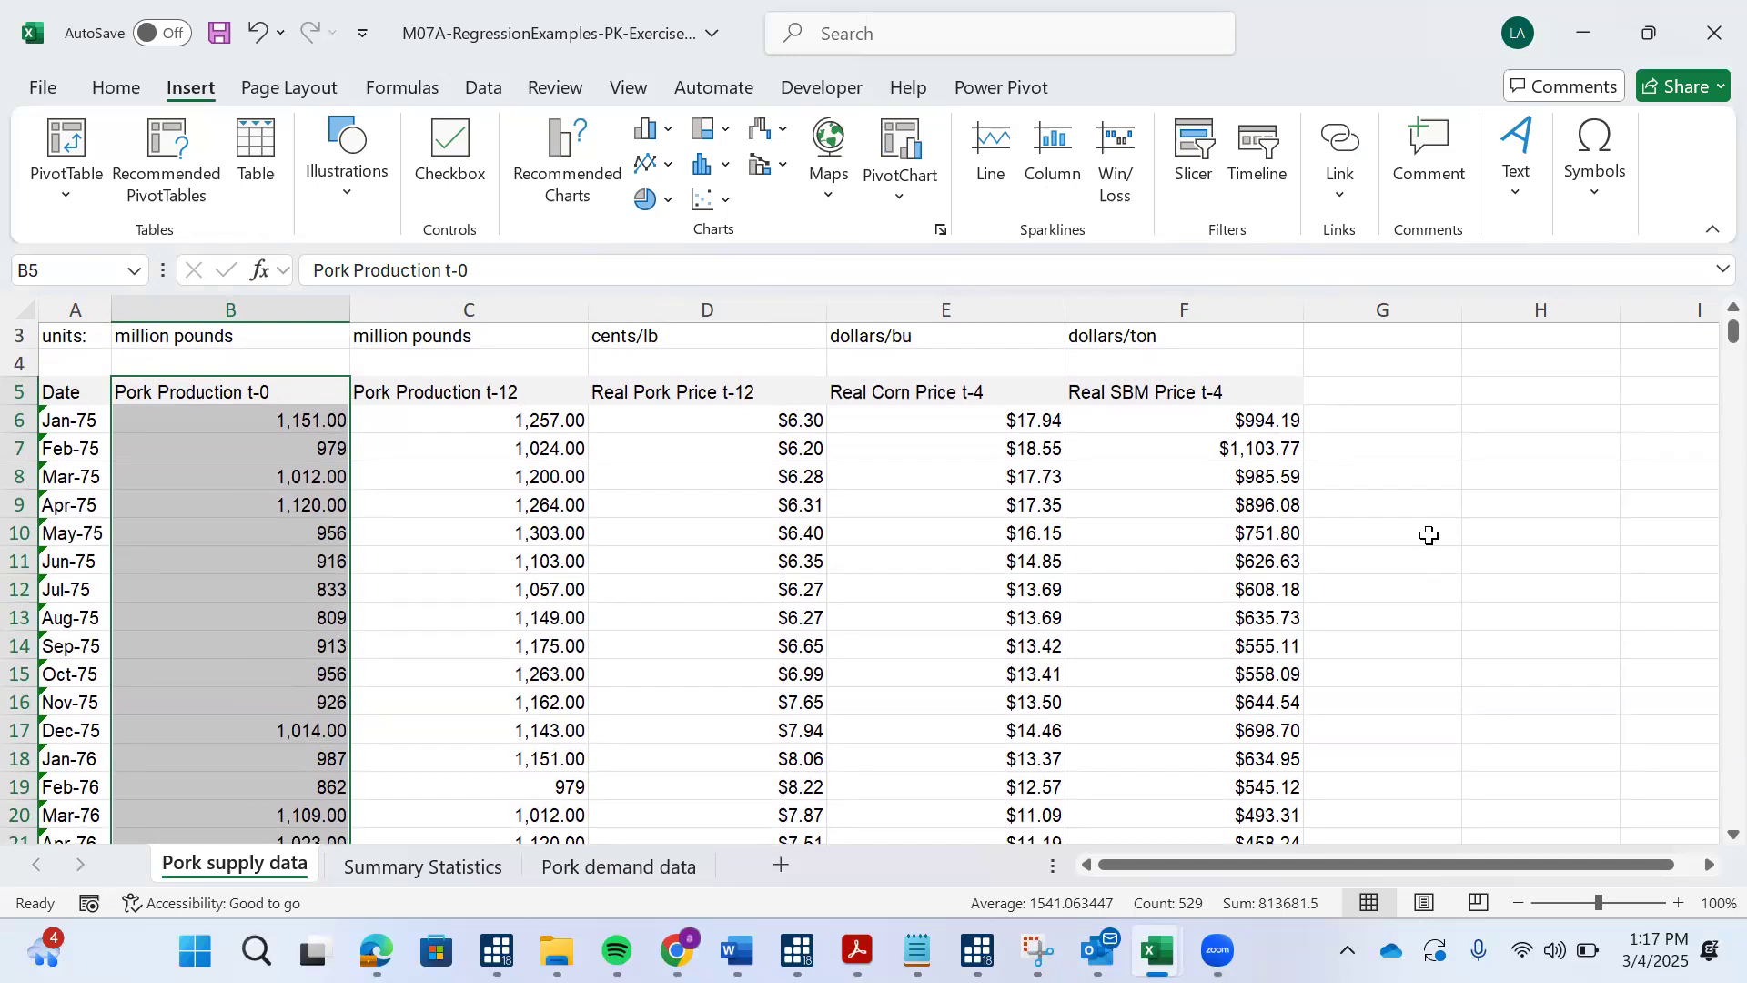
{"action": "scroll", "coordinate": [1429, 535], "scroll_direction": "right", "scroll_amount": 1}
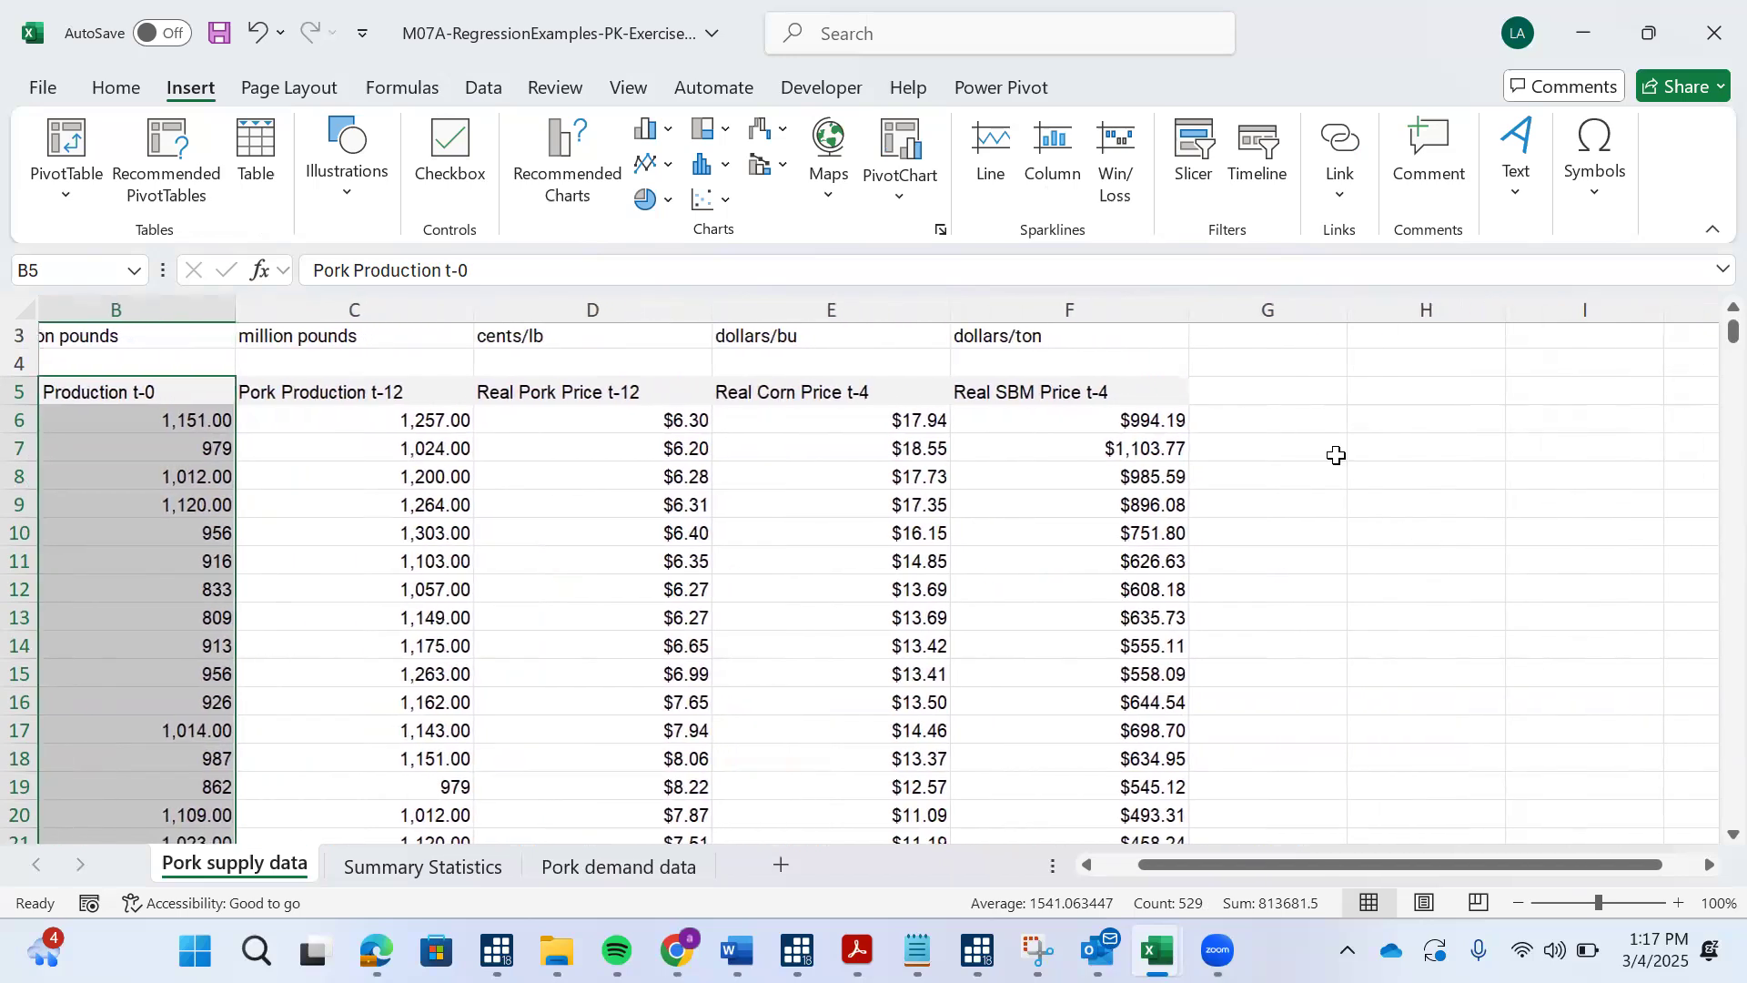
{"action": "left_click", "coordinate": [1429, 406]}
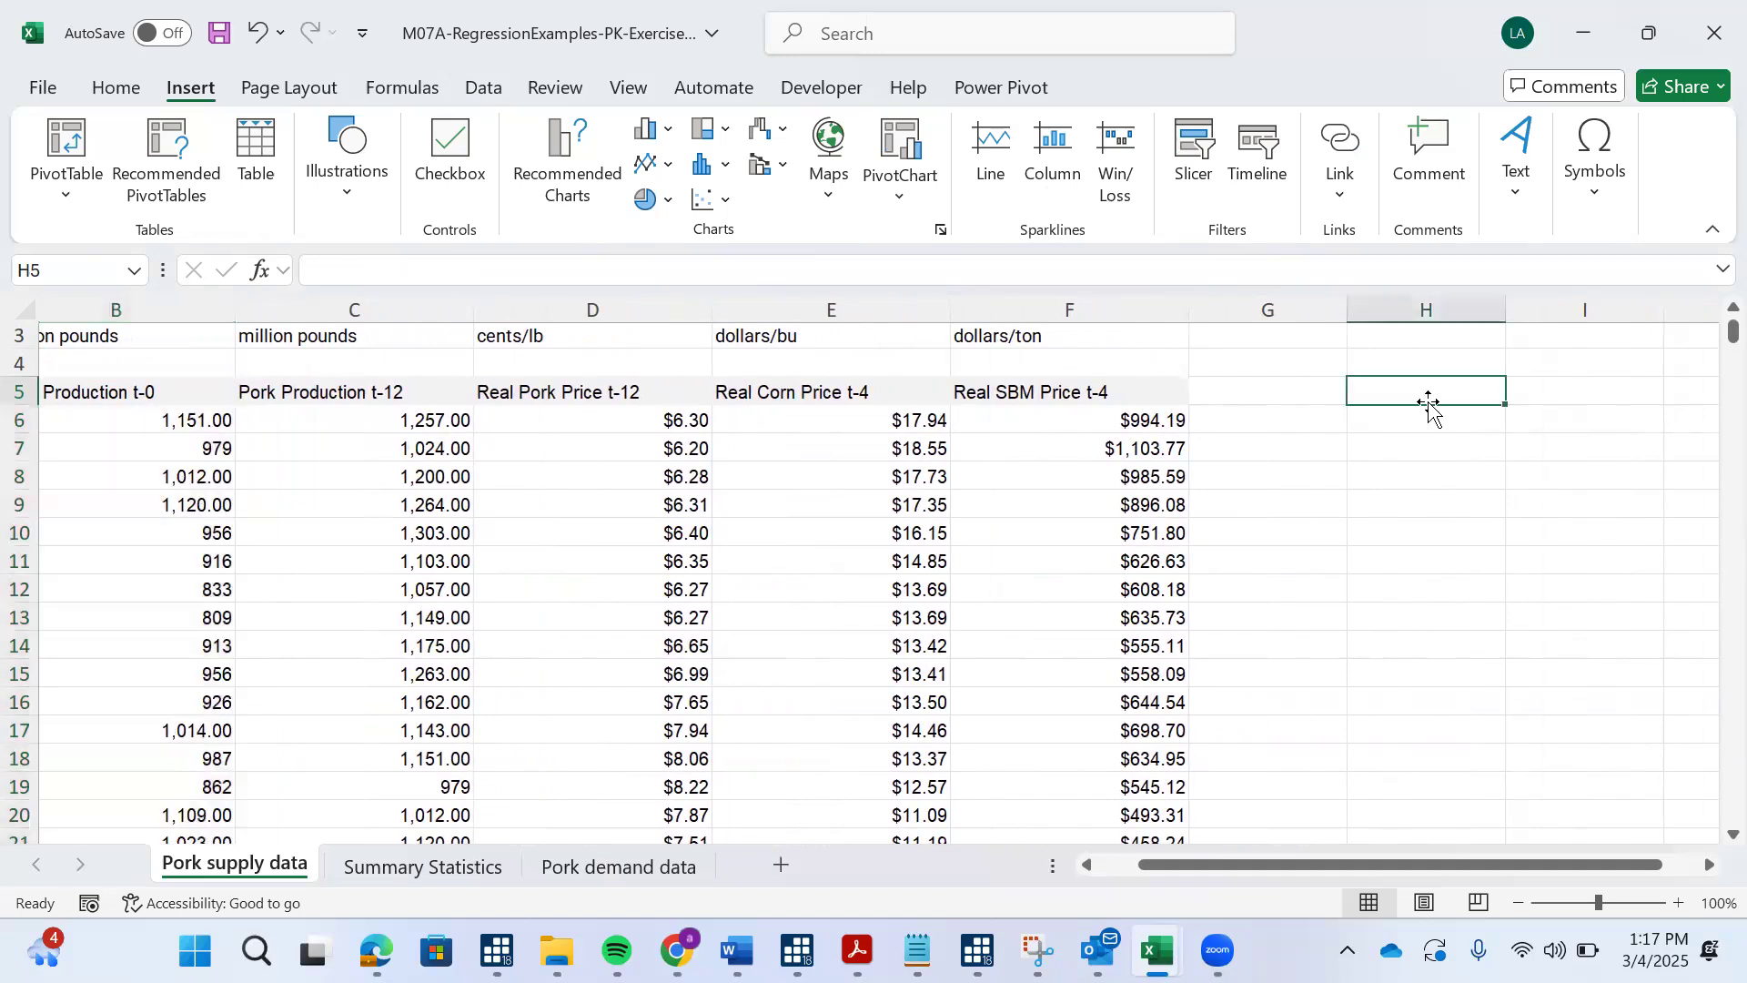
{"action": "left_click", "coordinate": [492, 87]}
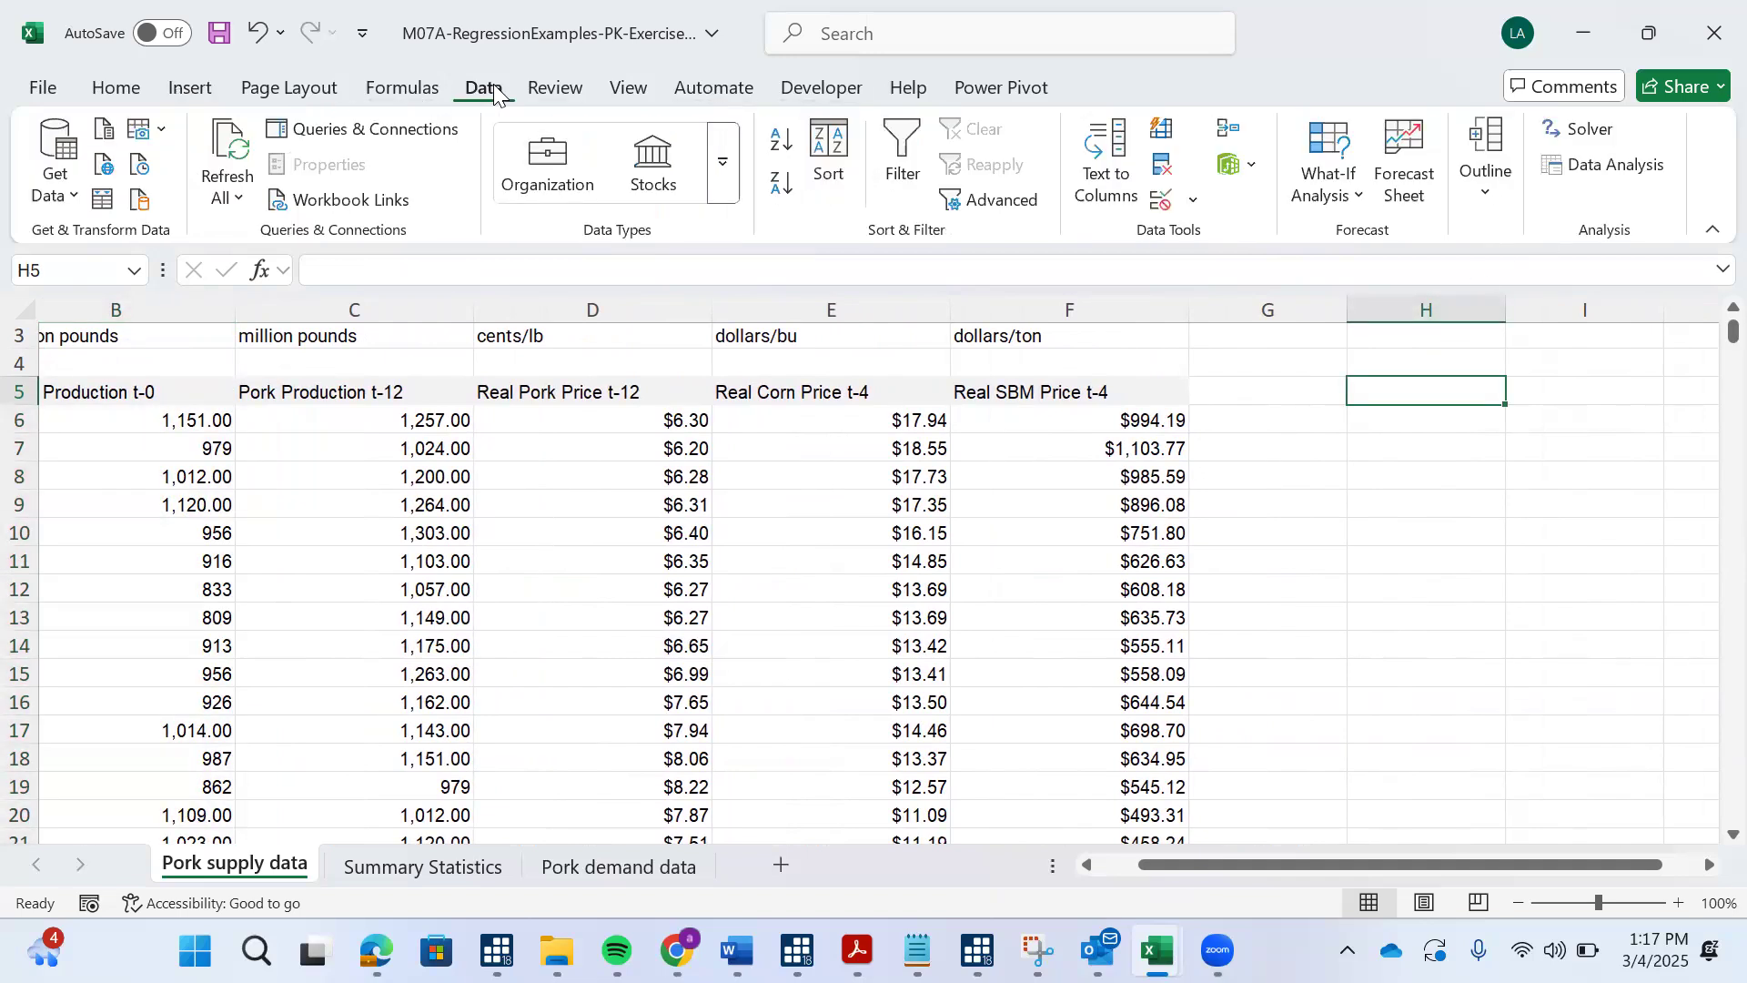
{"action": "left_click", "coordinate": [1580, 164]}
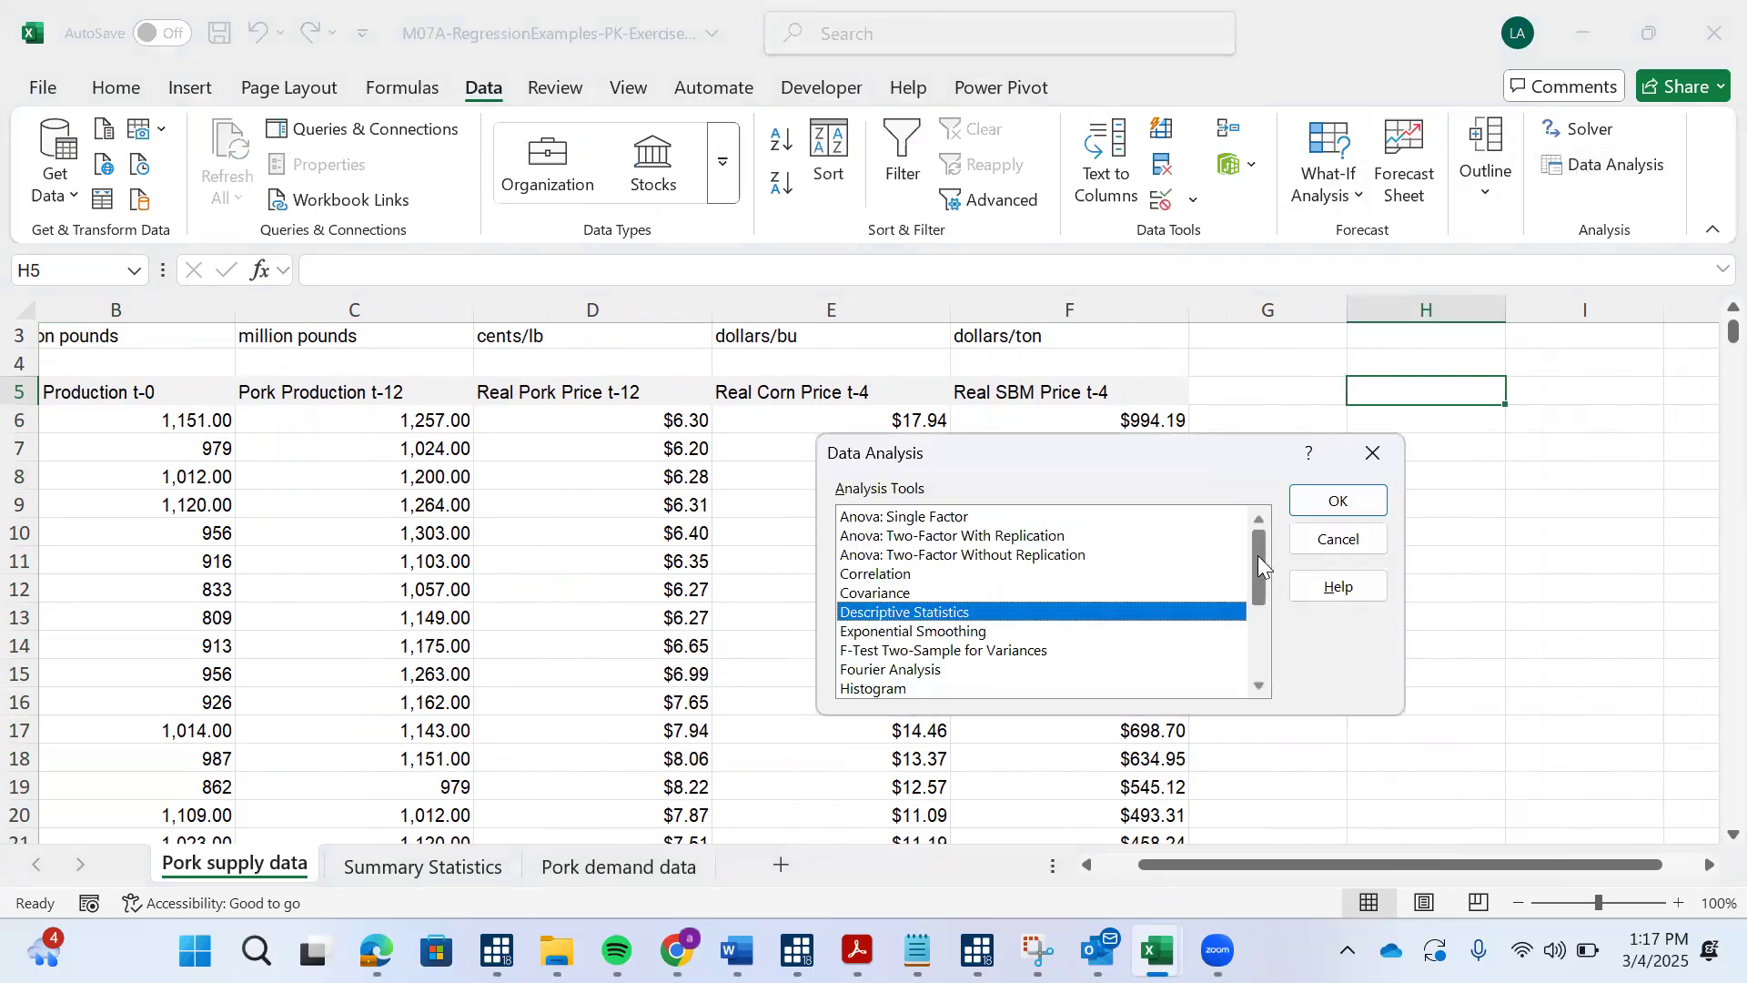
{"action": "scroll", "coordinate": [989, 639], "scroll_direction": "down", "scroll_amount": 3}
{"action": "left_click", "coordinate": [900, 592]}
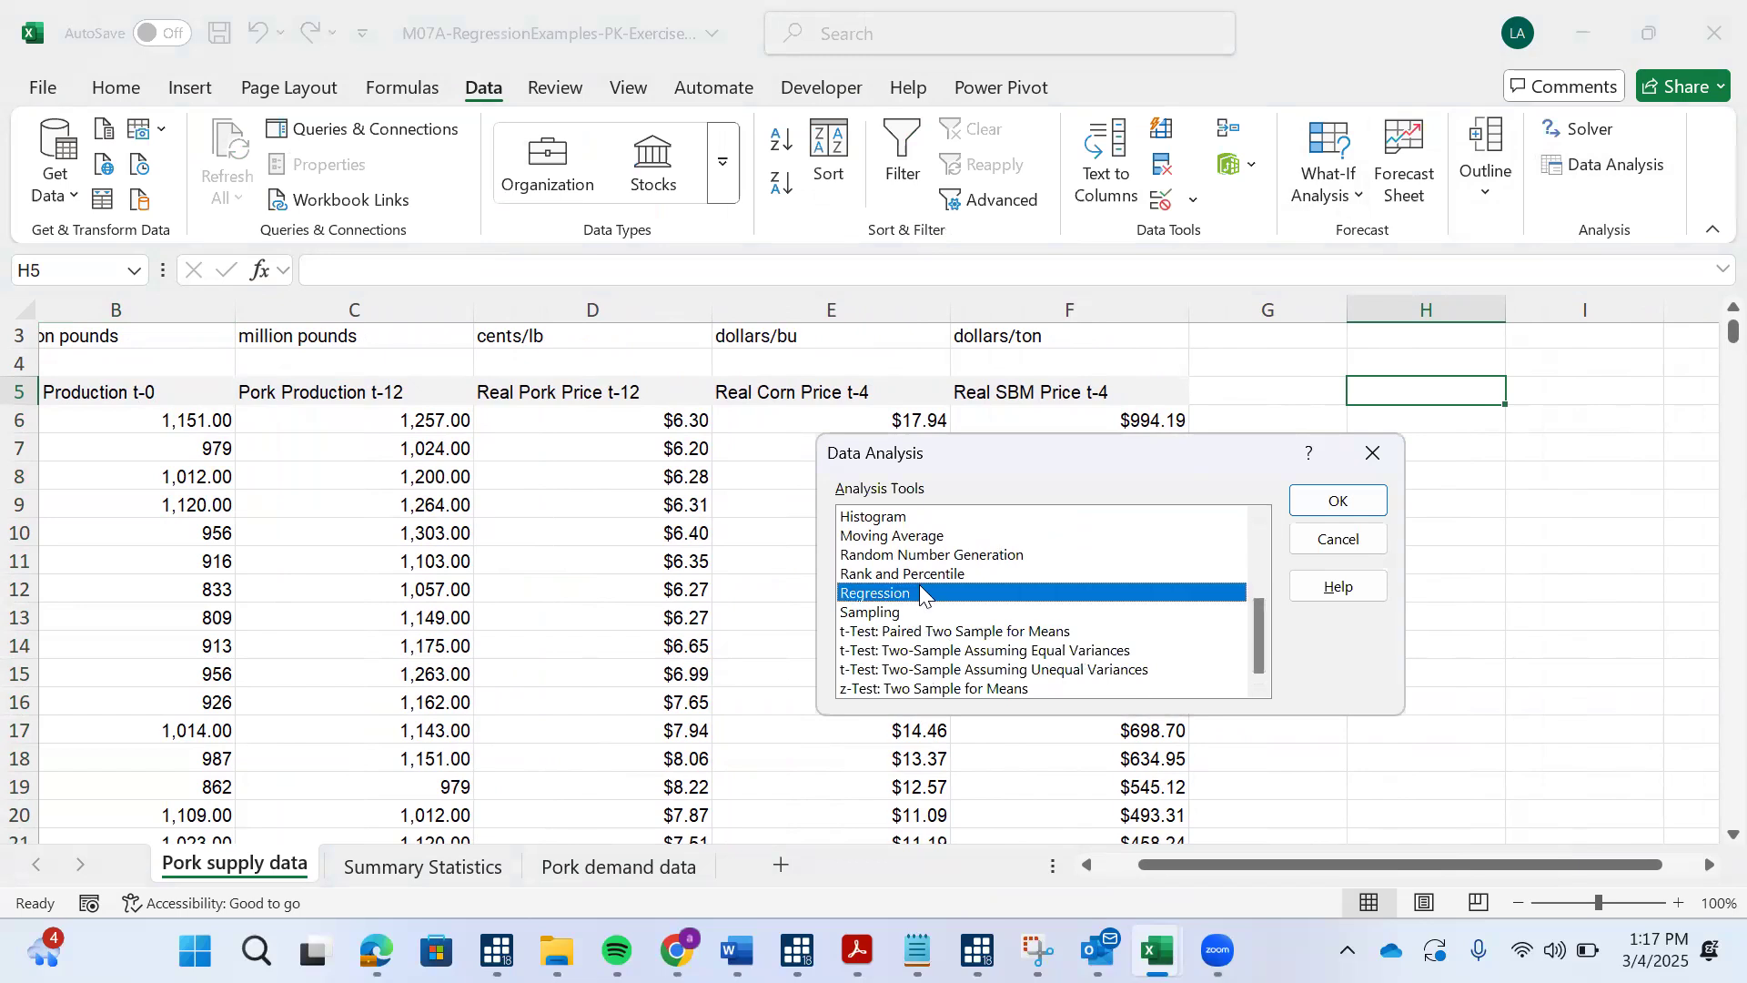
{"action": "left_click", "coordinate": [1346, 505]}
Set the regression's Input Y Range to the Pork Production t-0 column, B5:B533
{"action": "left_click_drag", "start_coordinate": [1181, 389], "coordinate": [1043, 387]}
{"action": "key", "text": "BackSpace"}
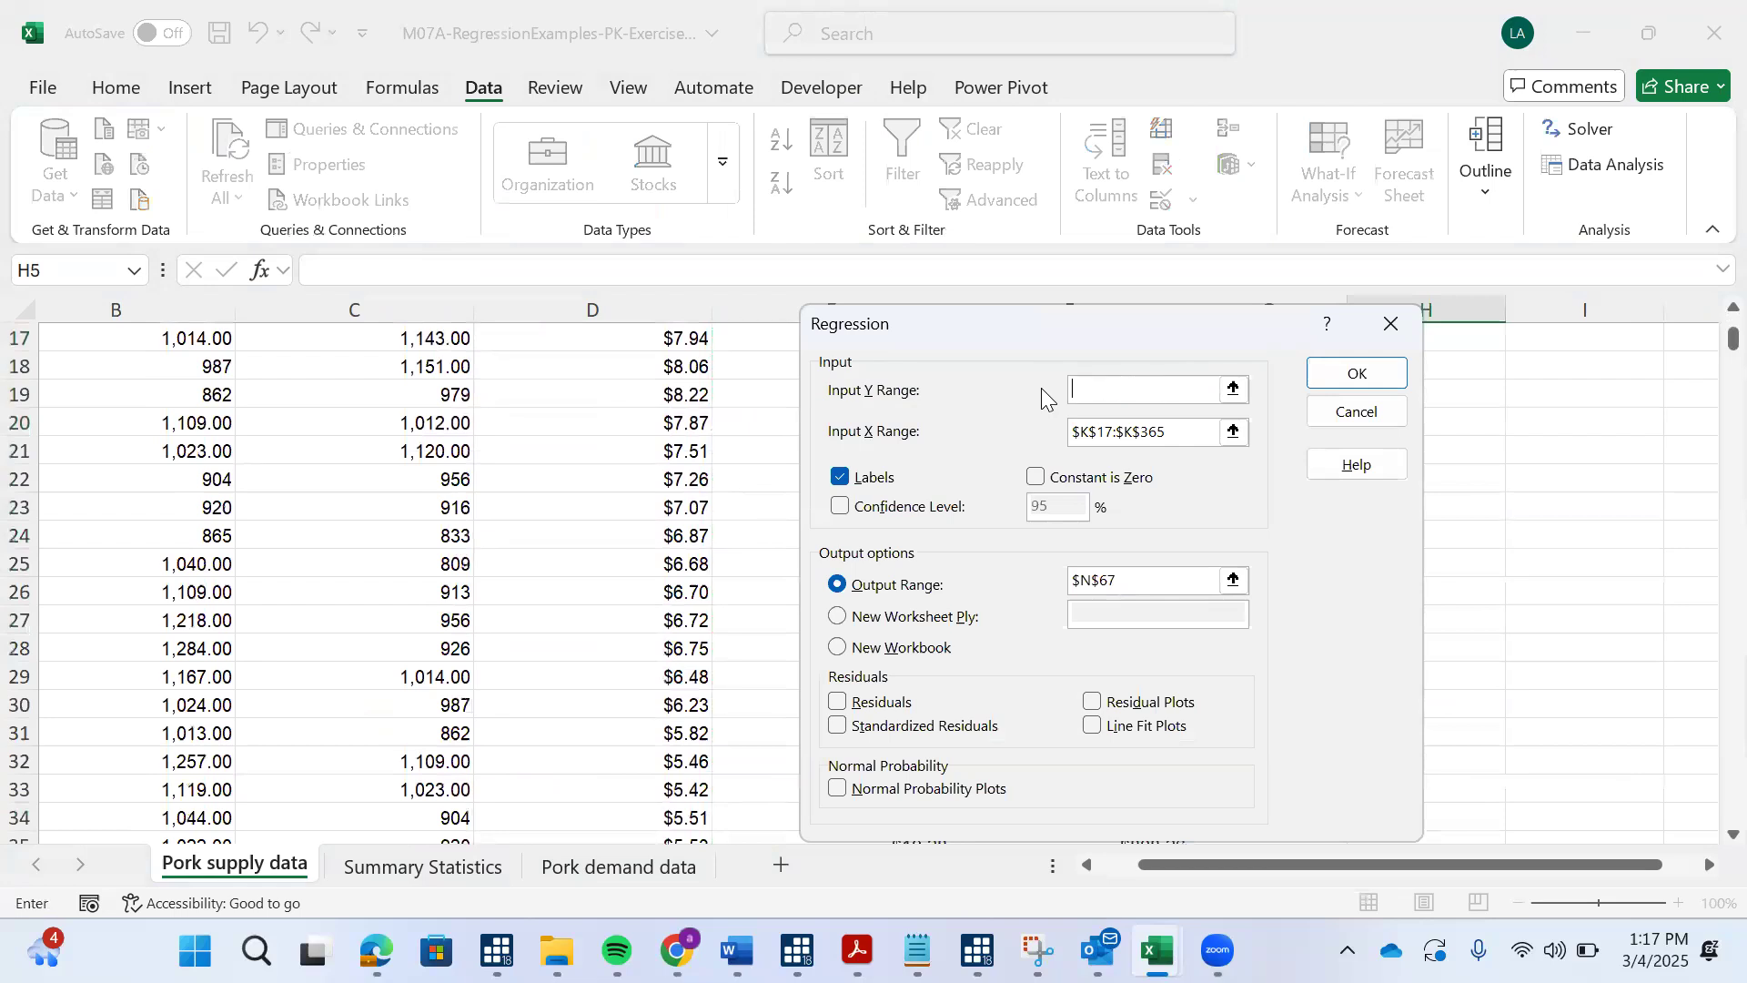
{"action": "scroll", "coordinate": [189, 572], "scroll_direction": "up", "scroll_amount": 5}
{"action": "scroll", "coordinate": [188, 572], "scroll_direction": "left", "scroll_amount": 1}
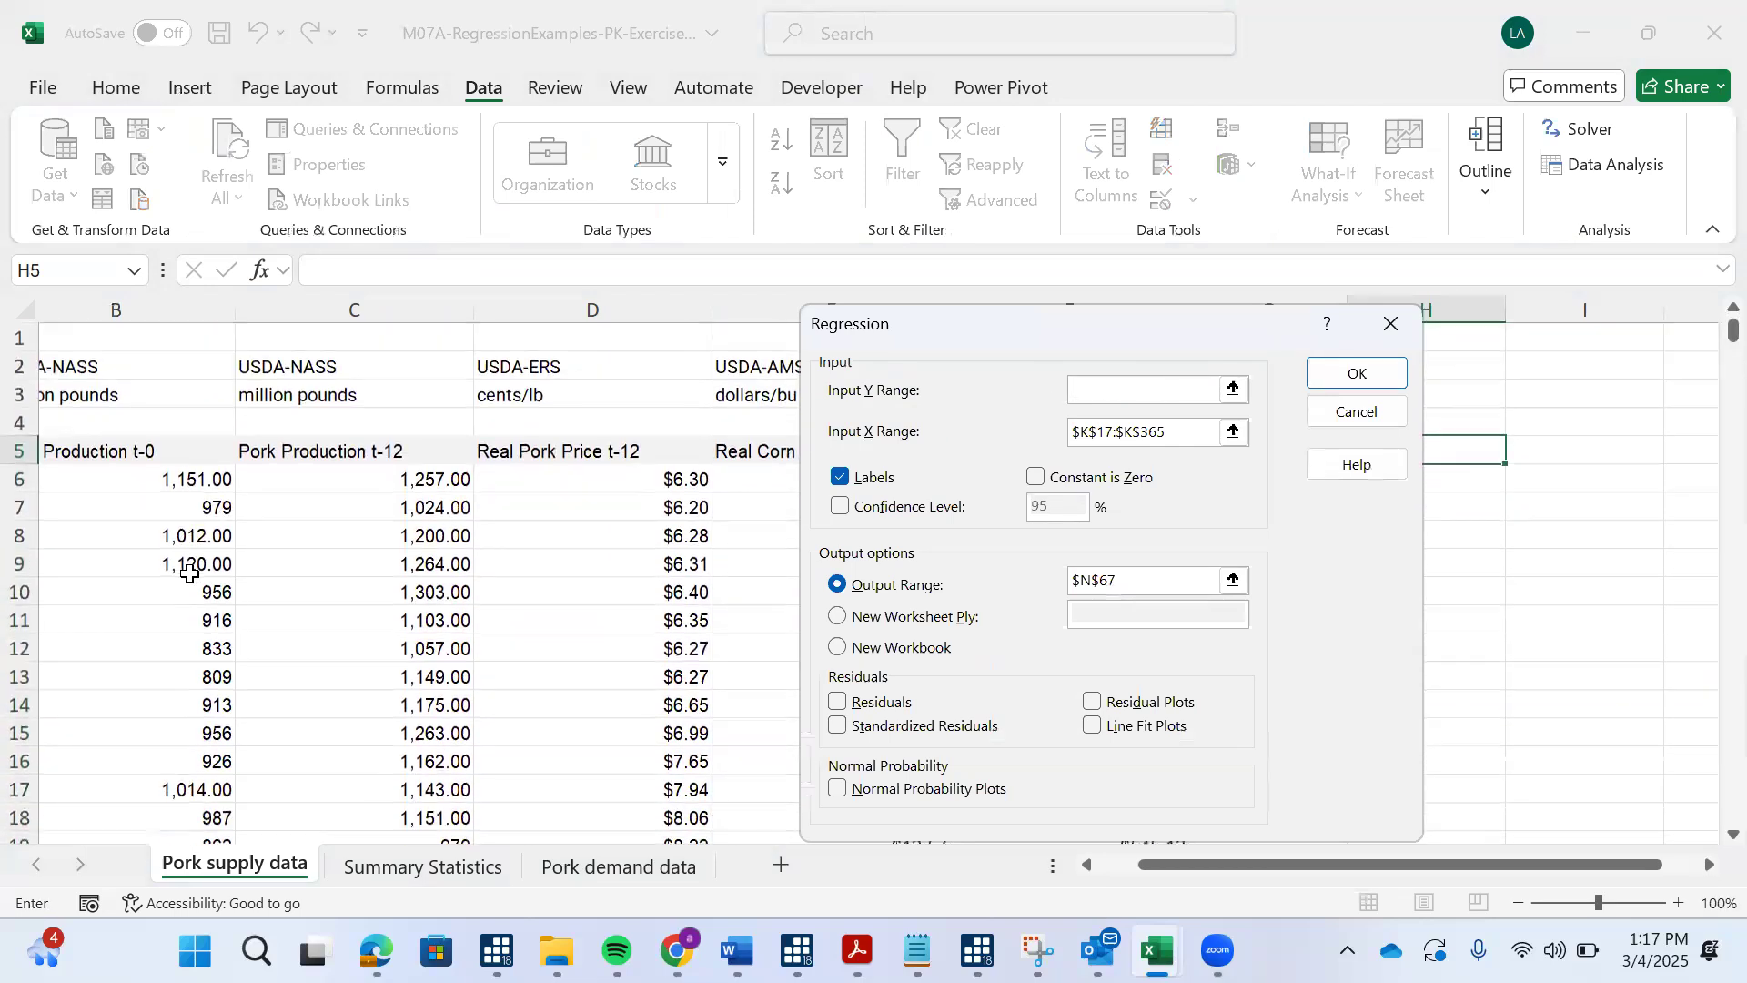
{"action": "left_click_drag", "start_coordinate": [227, 451], "coordinate": [199, 782]}
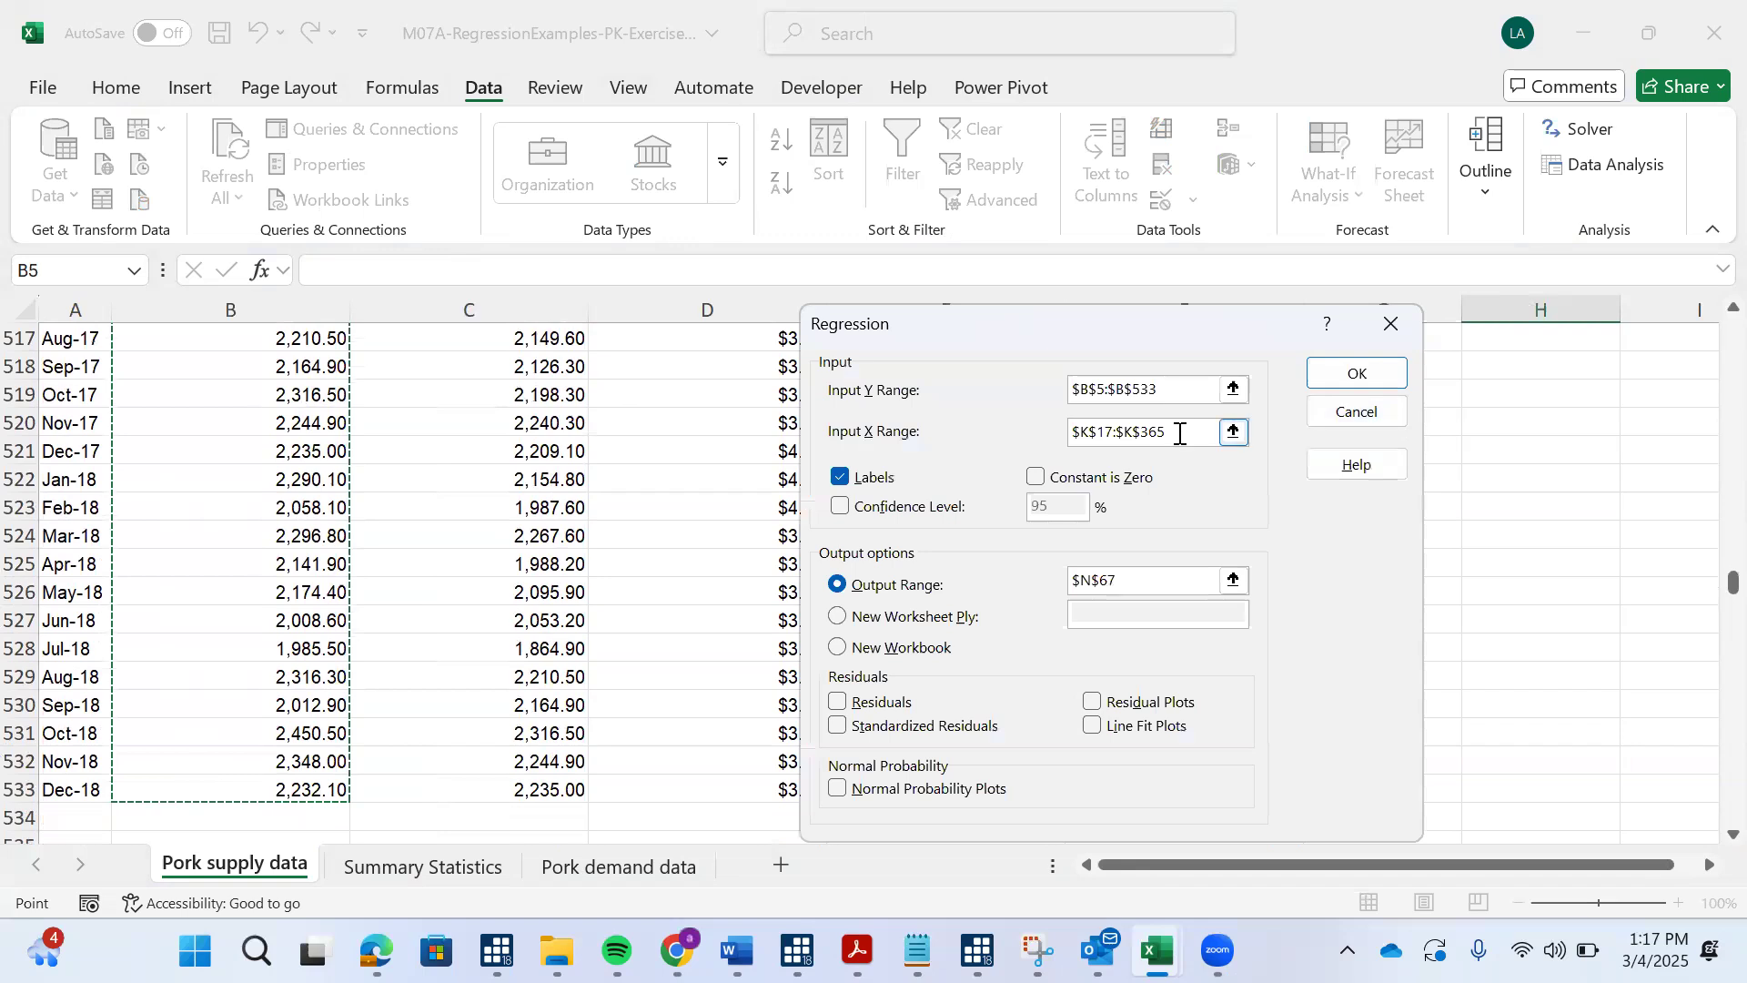
Set the regression's Input X Range to C5:F533, covering lagged pork production and the pork, corn and SBM prices
{"action": "scroll", "coordinate": [553, 527], "scroll_direction": "up", "scroll_amount": 20}
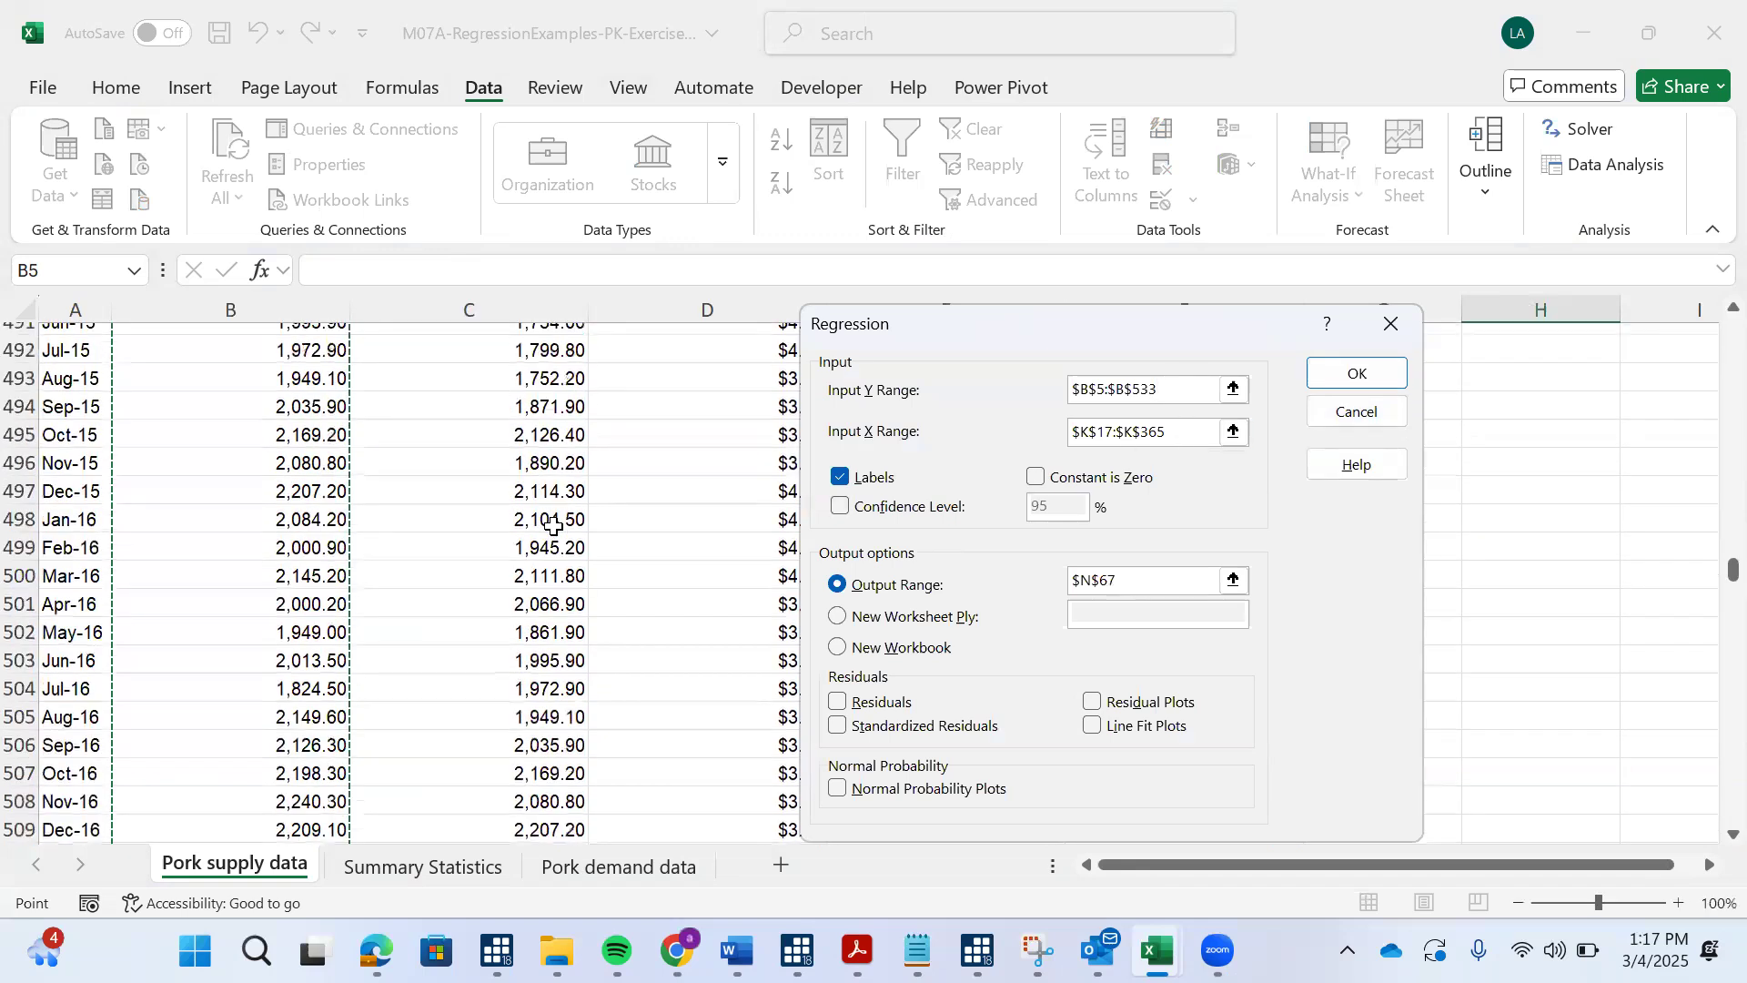
{"action": "scroll", "coordinate": [553, 526], "scroll_direction": "up", "scroll_amount": 20}
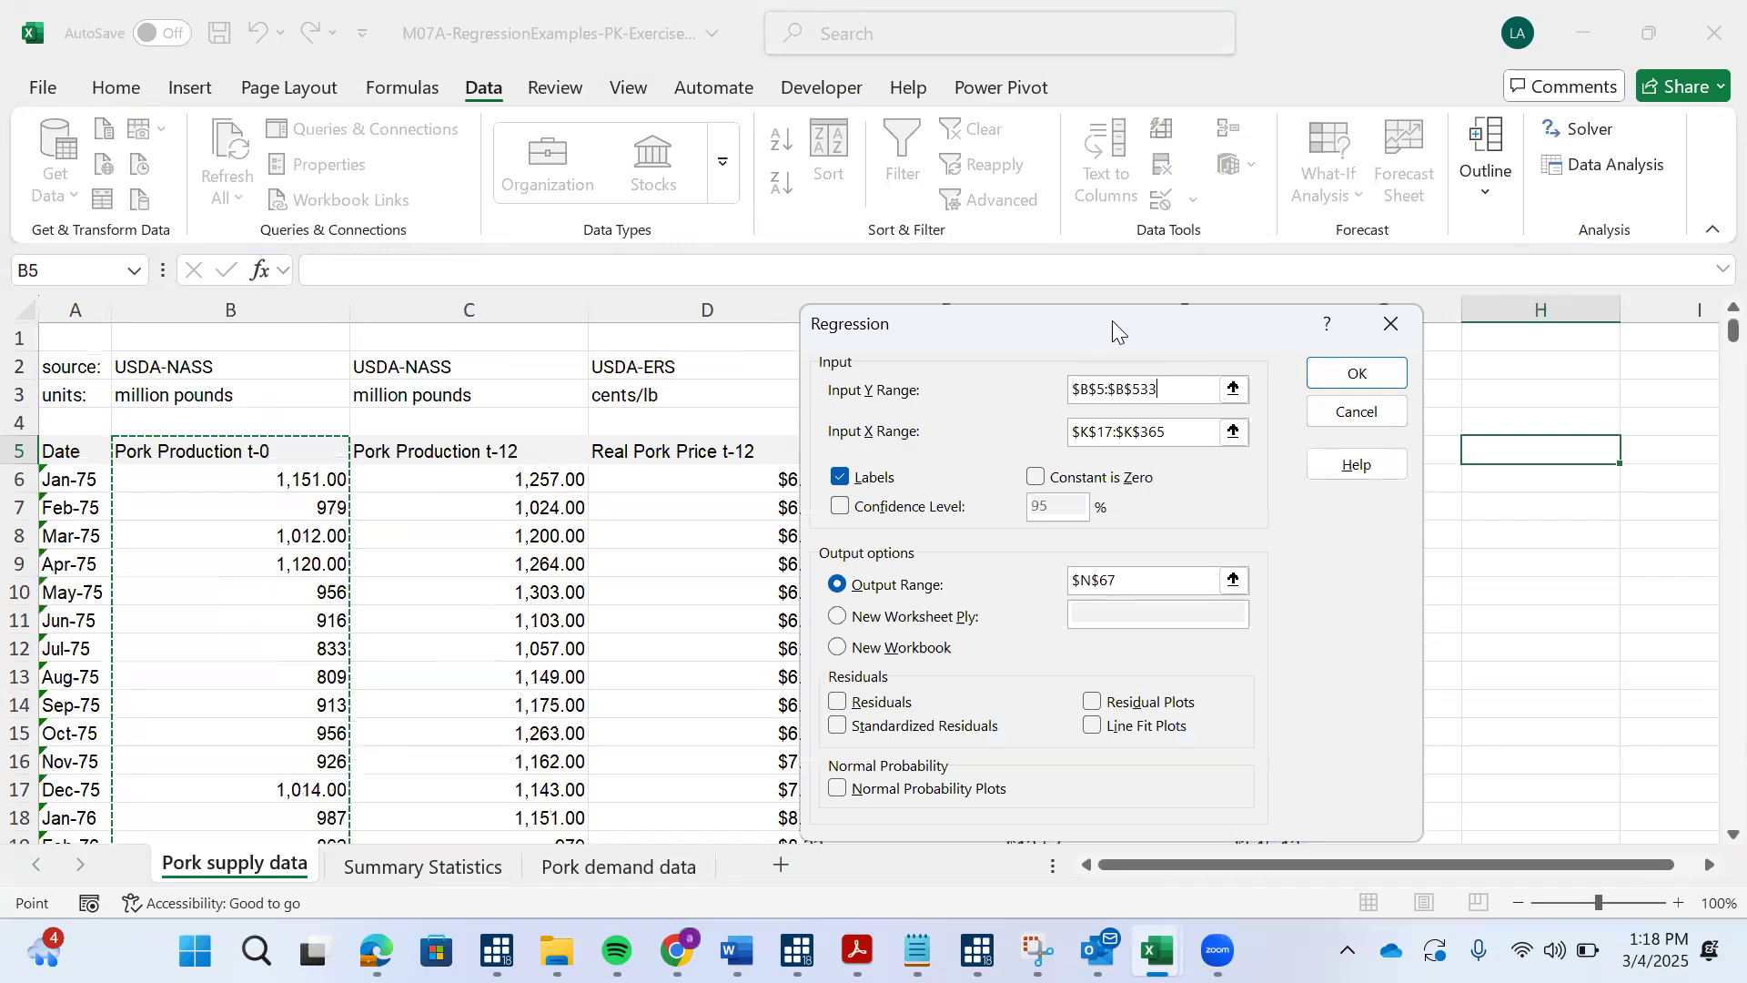
{"action": "left_click_drag", "start_coordinate": [1112, 320], "coordinate": [1568, 488]}
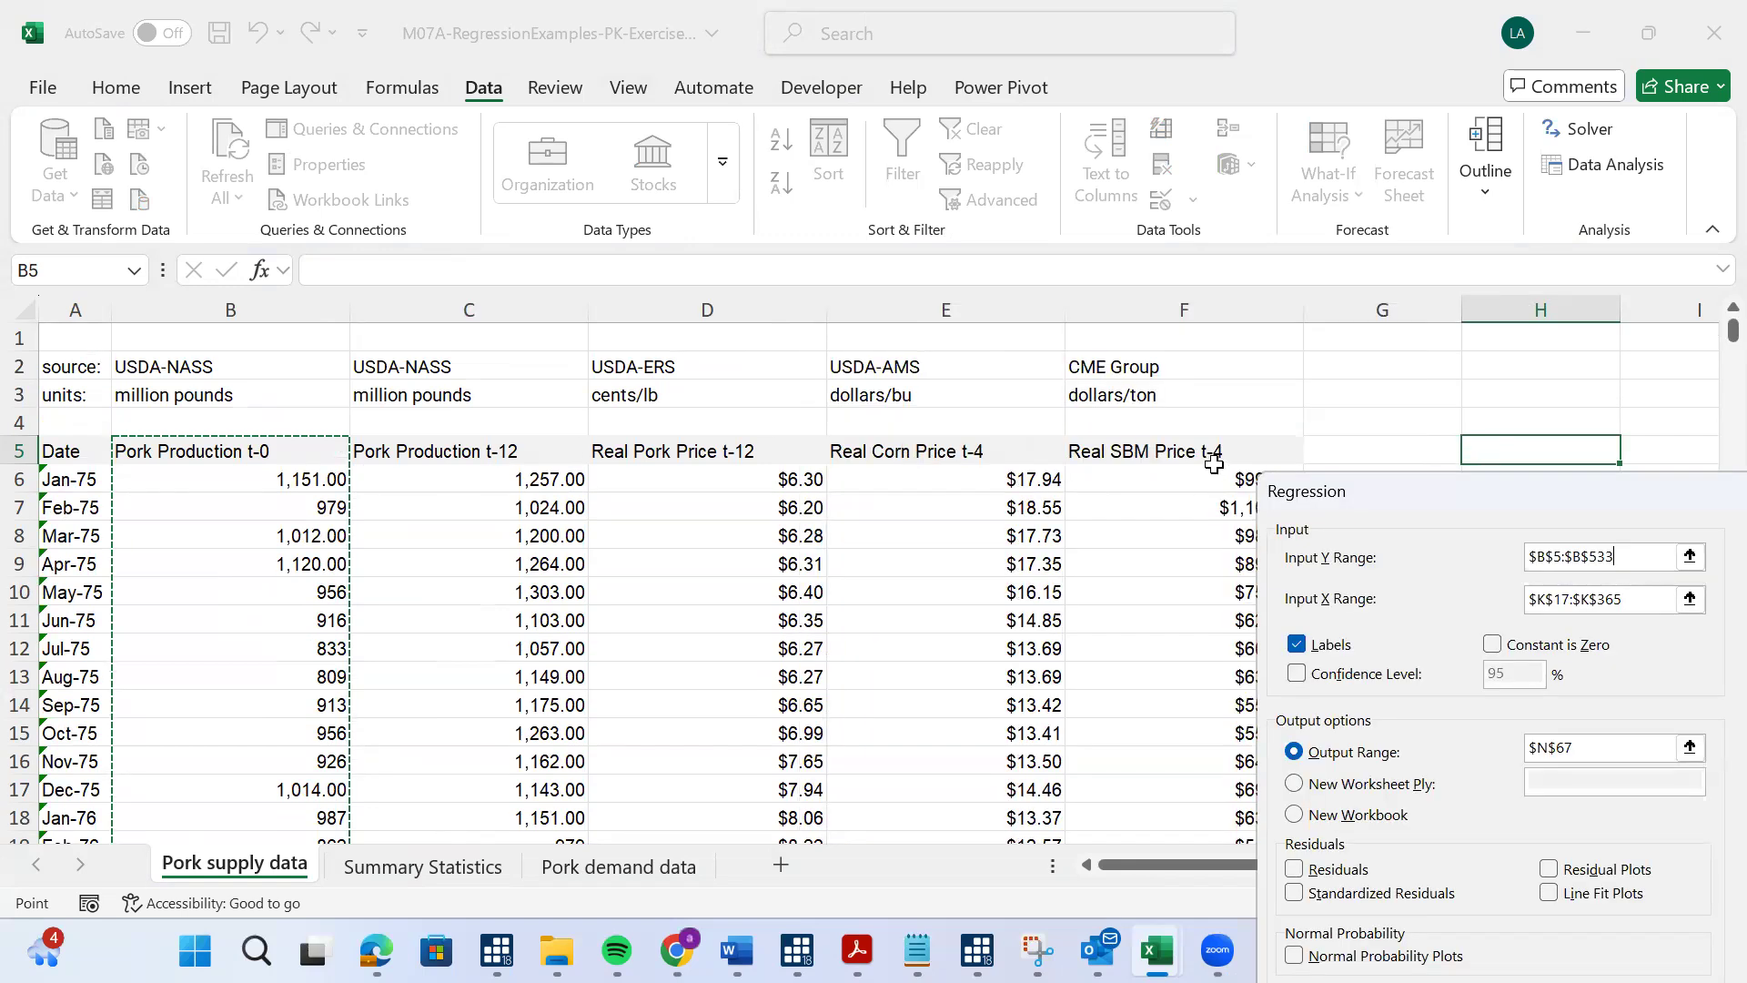
{"action": "left_click_drag", "start_coordinate": [1439, 487], "coordinate": [1074, 327]}
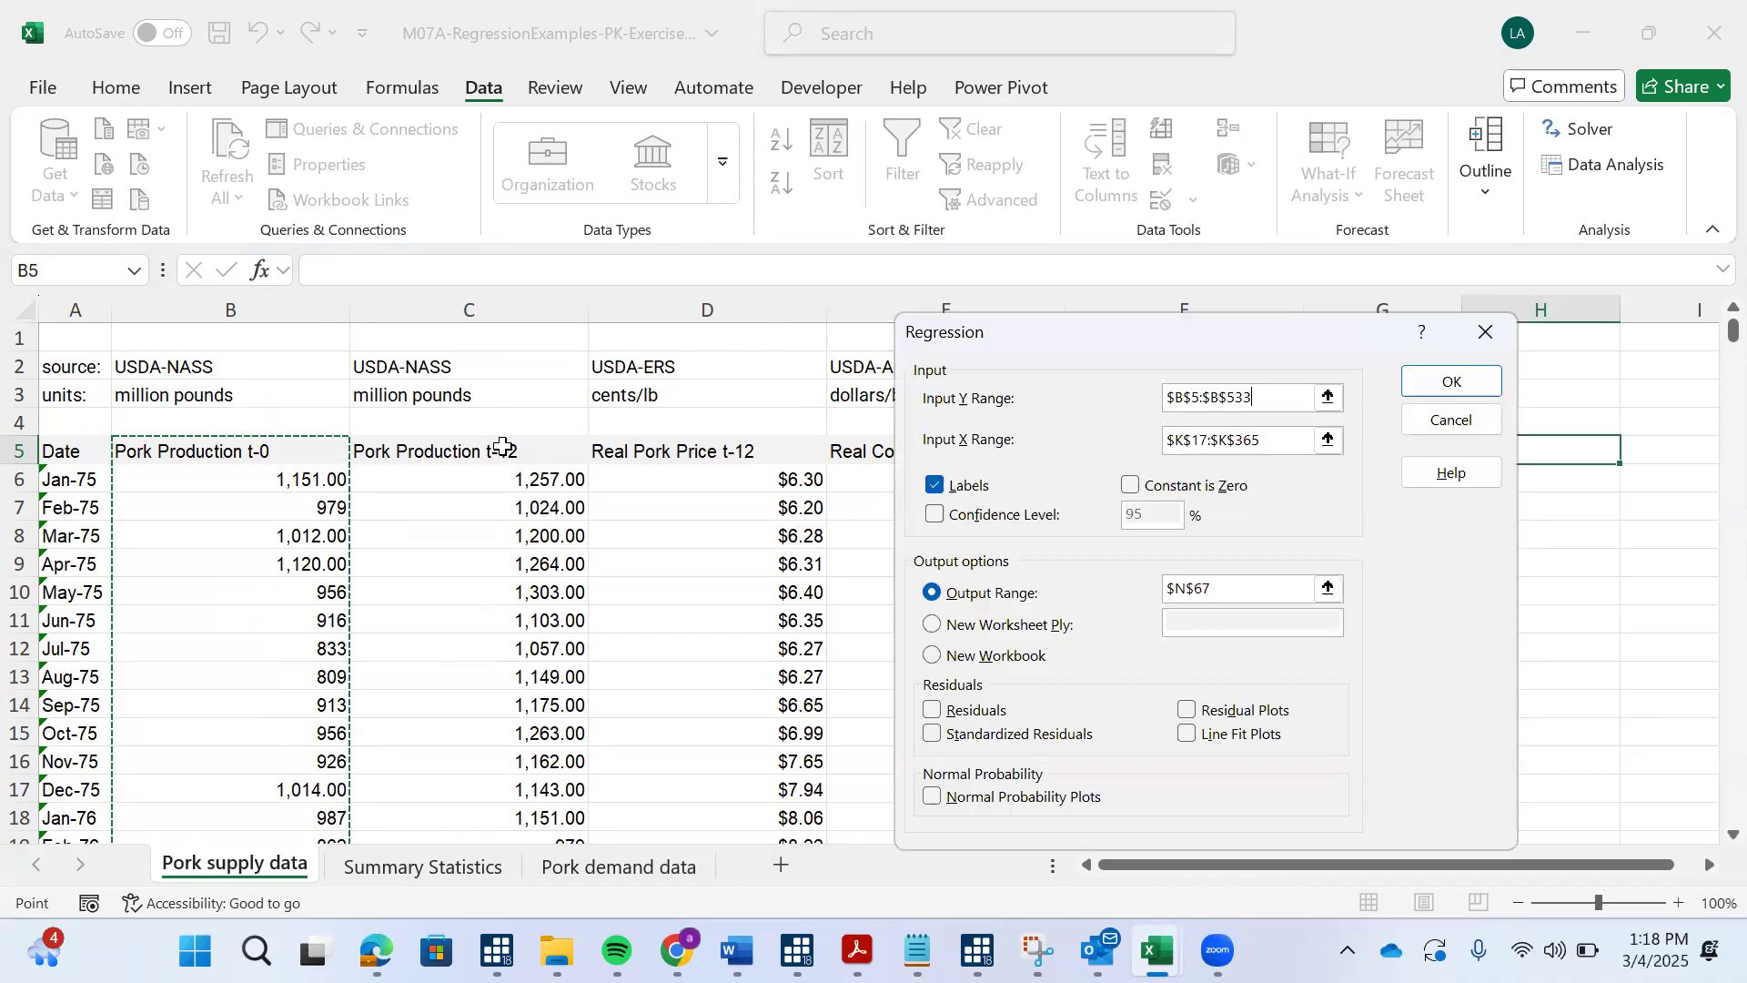
{"action": "left_click", "coordinate": [1183, 444]}
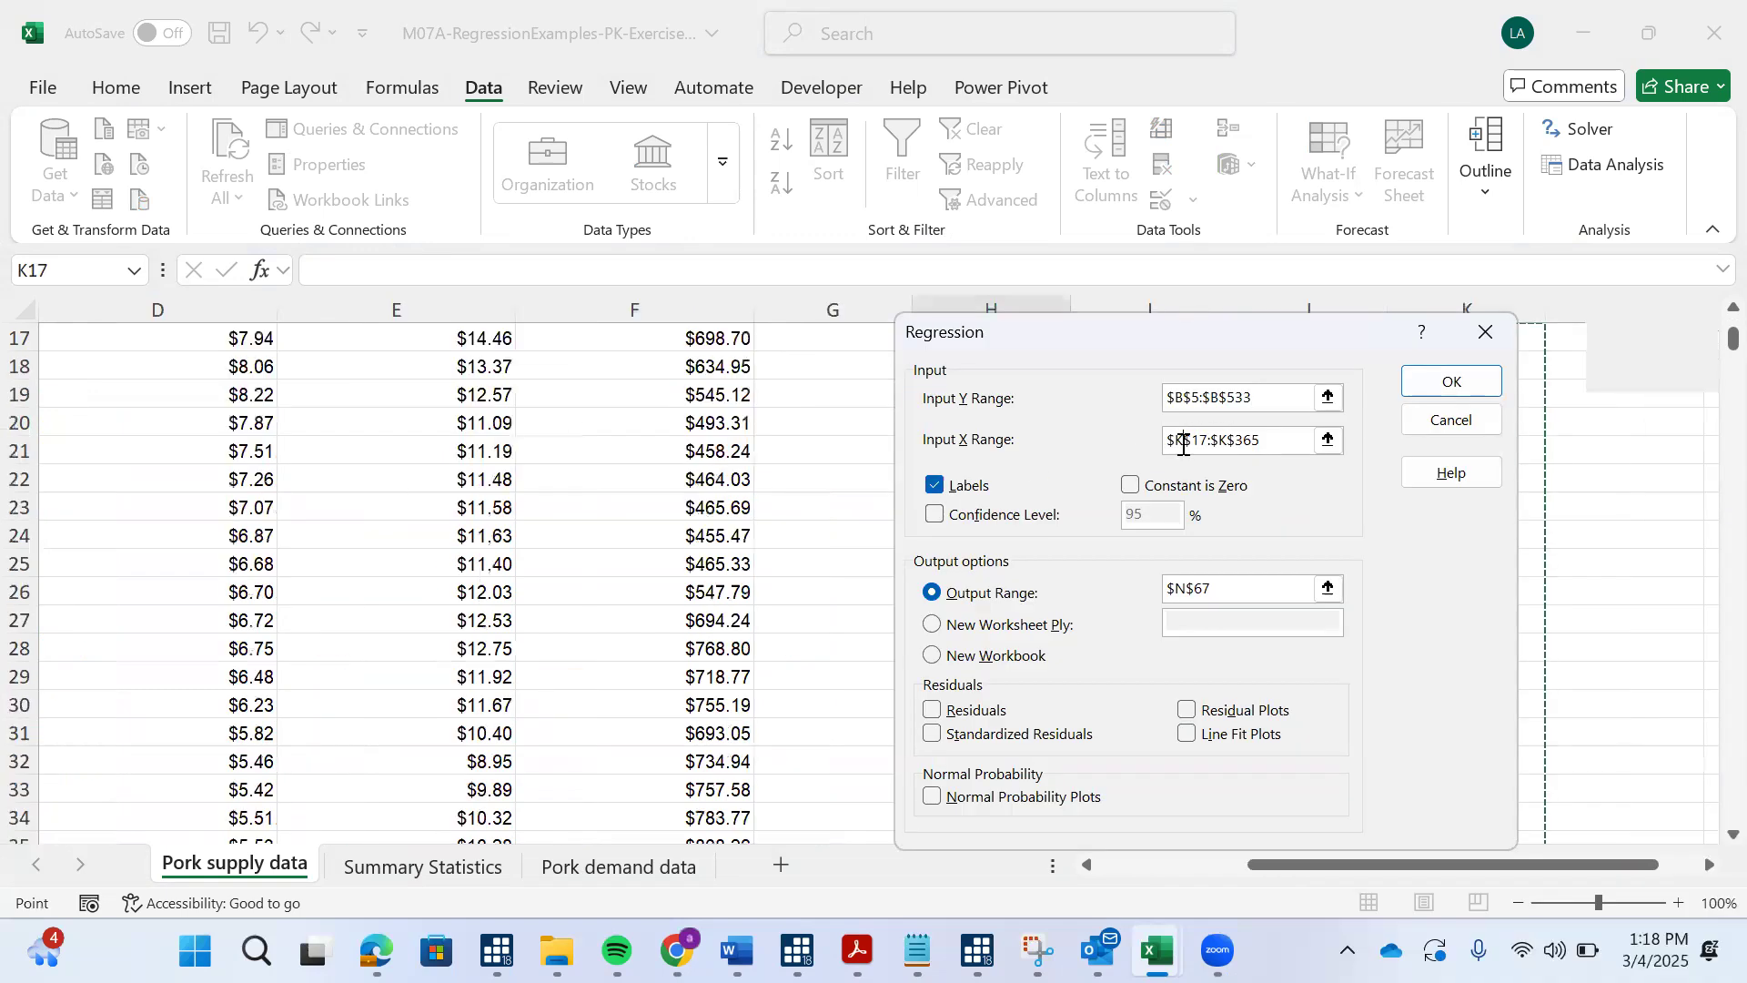
{"action": "key", "text": "BackSpace"}
{"action": "type", "text": "C"}
{"action": "key", "text": "BackSpace"}
{"action": "key", "text": "BackSpace"}
{"action": "type", "text": "5"}
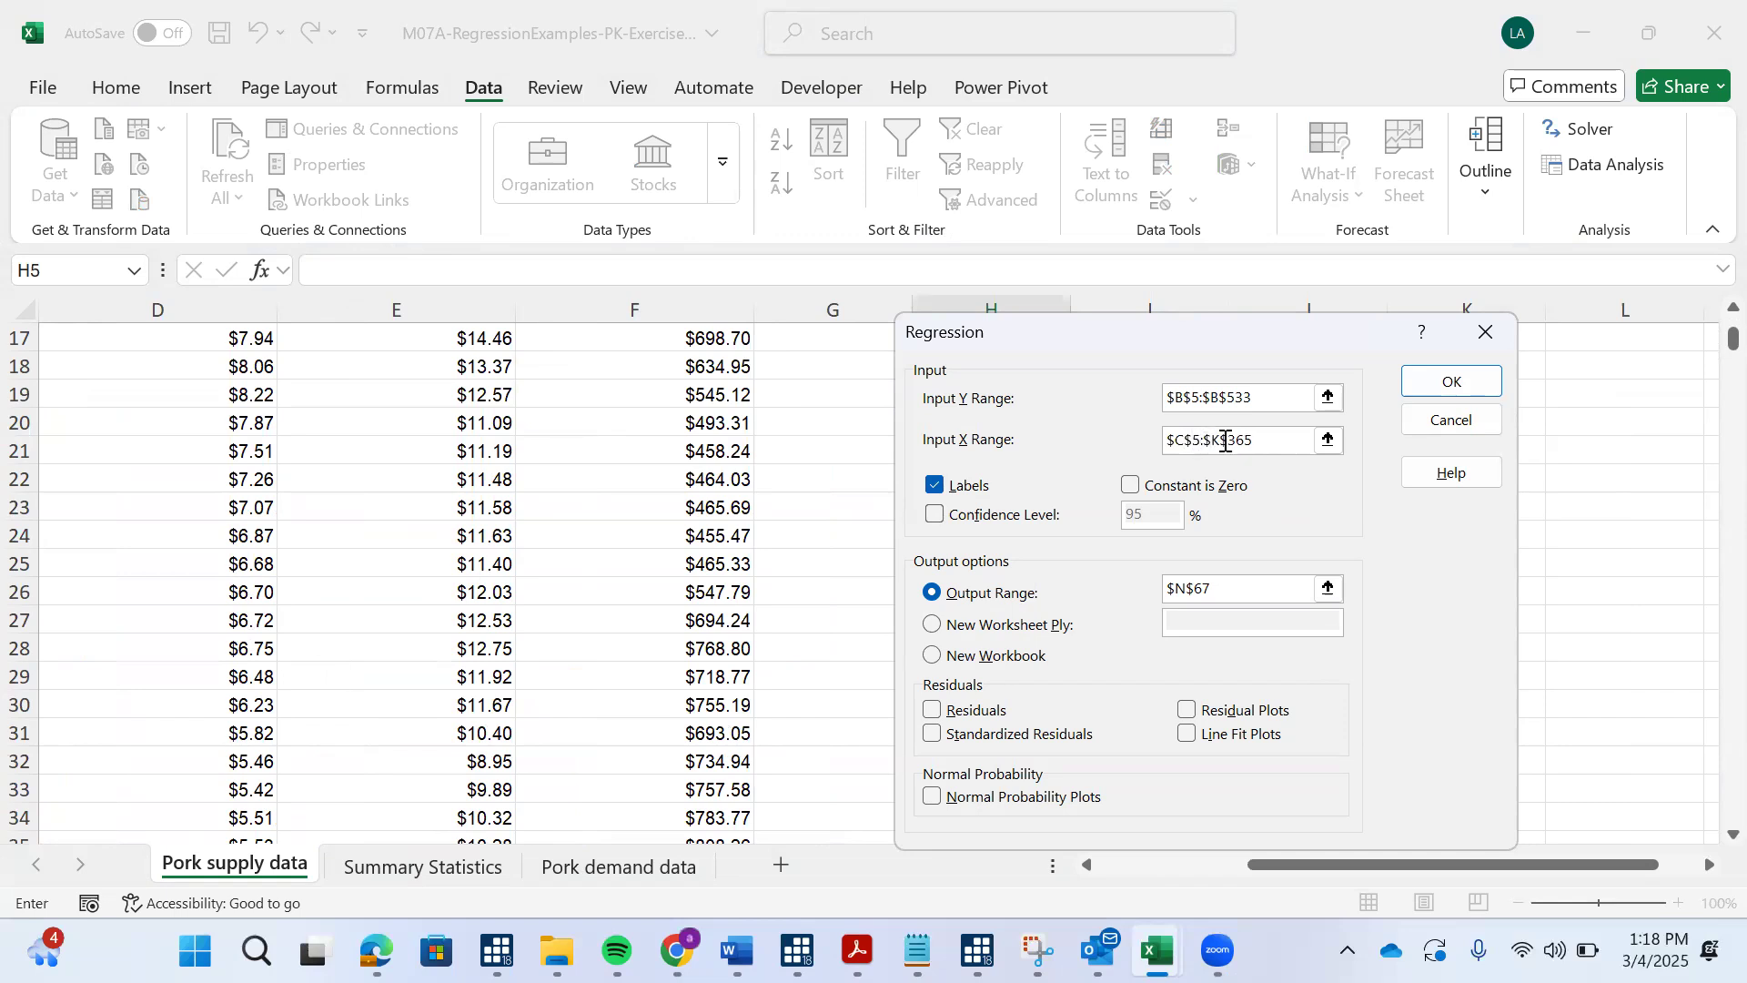
{"action": "key", "text": "BackSpace"}
{"action": "type", "text": "F"}
{"action": "key", "text": "BackSpace"}
{"action": "key", "text": "BackSpace"}
{"action": "key", "text": "BackSpace"}
{"action": "type", "text": "533"}
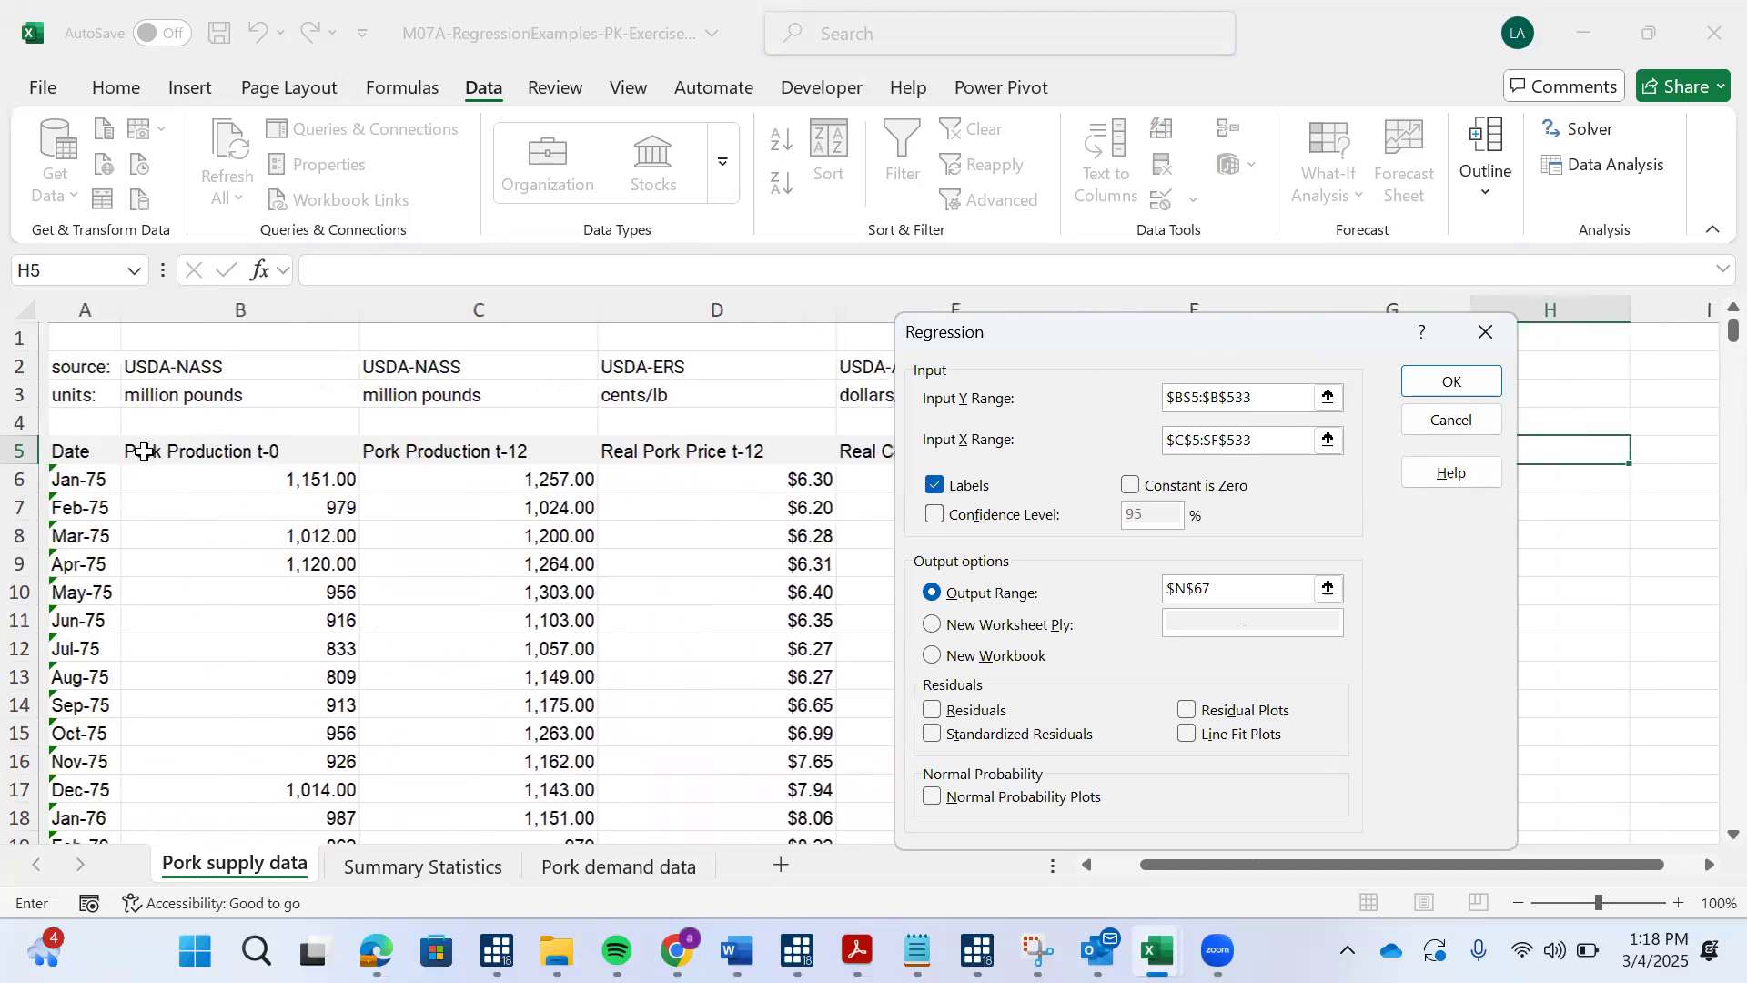
{"action": "scroll", "coordinate": [238, 455], "scroll_direction": "right", "scroll_amount": 2}
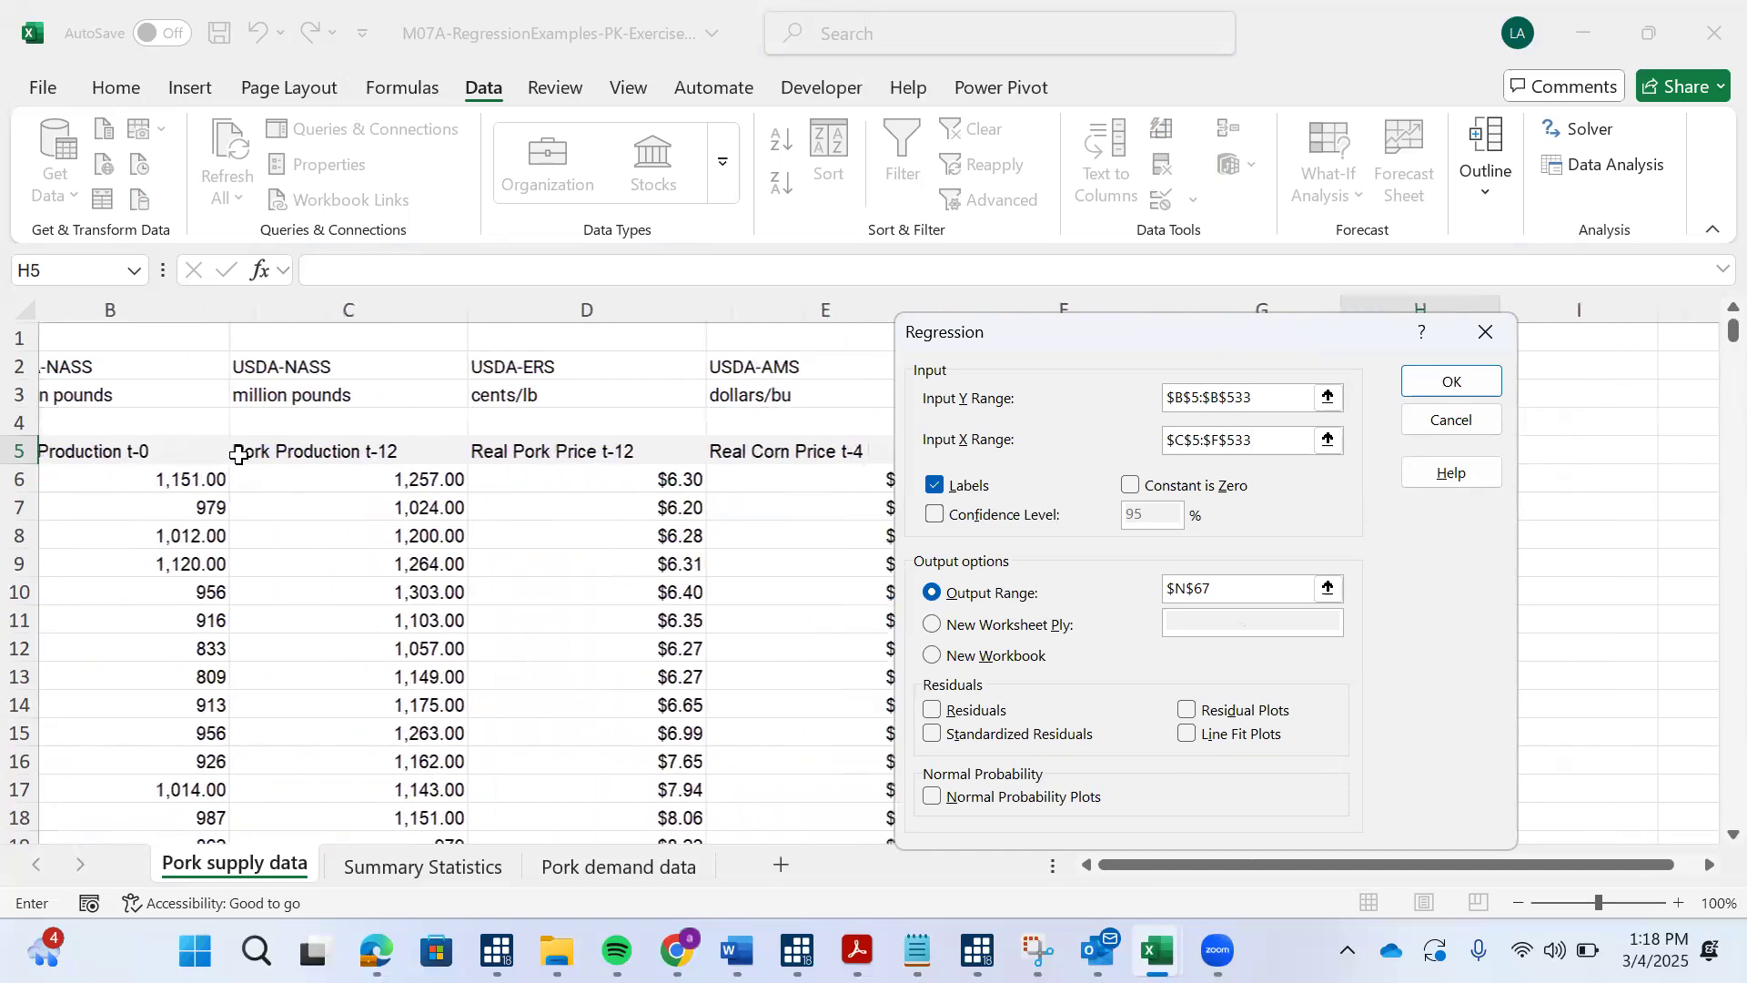
{"action": "scroll", "coordinate": [235, 457], "scroll_direction": "right", "scroll_amount": 3}
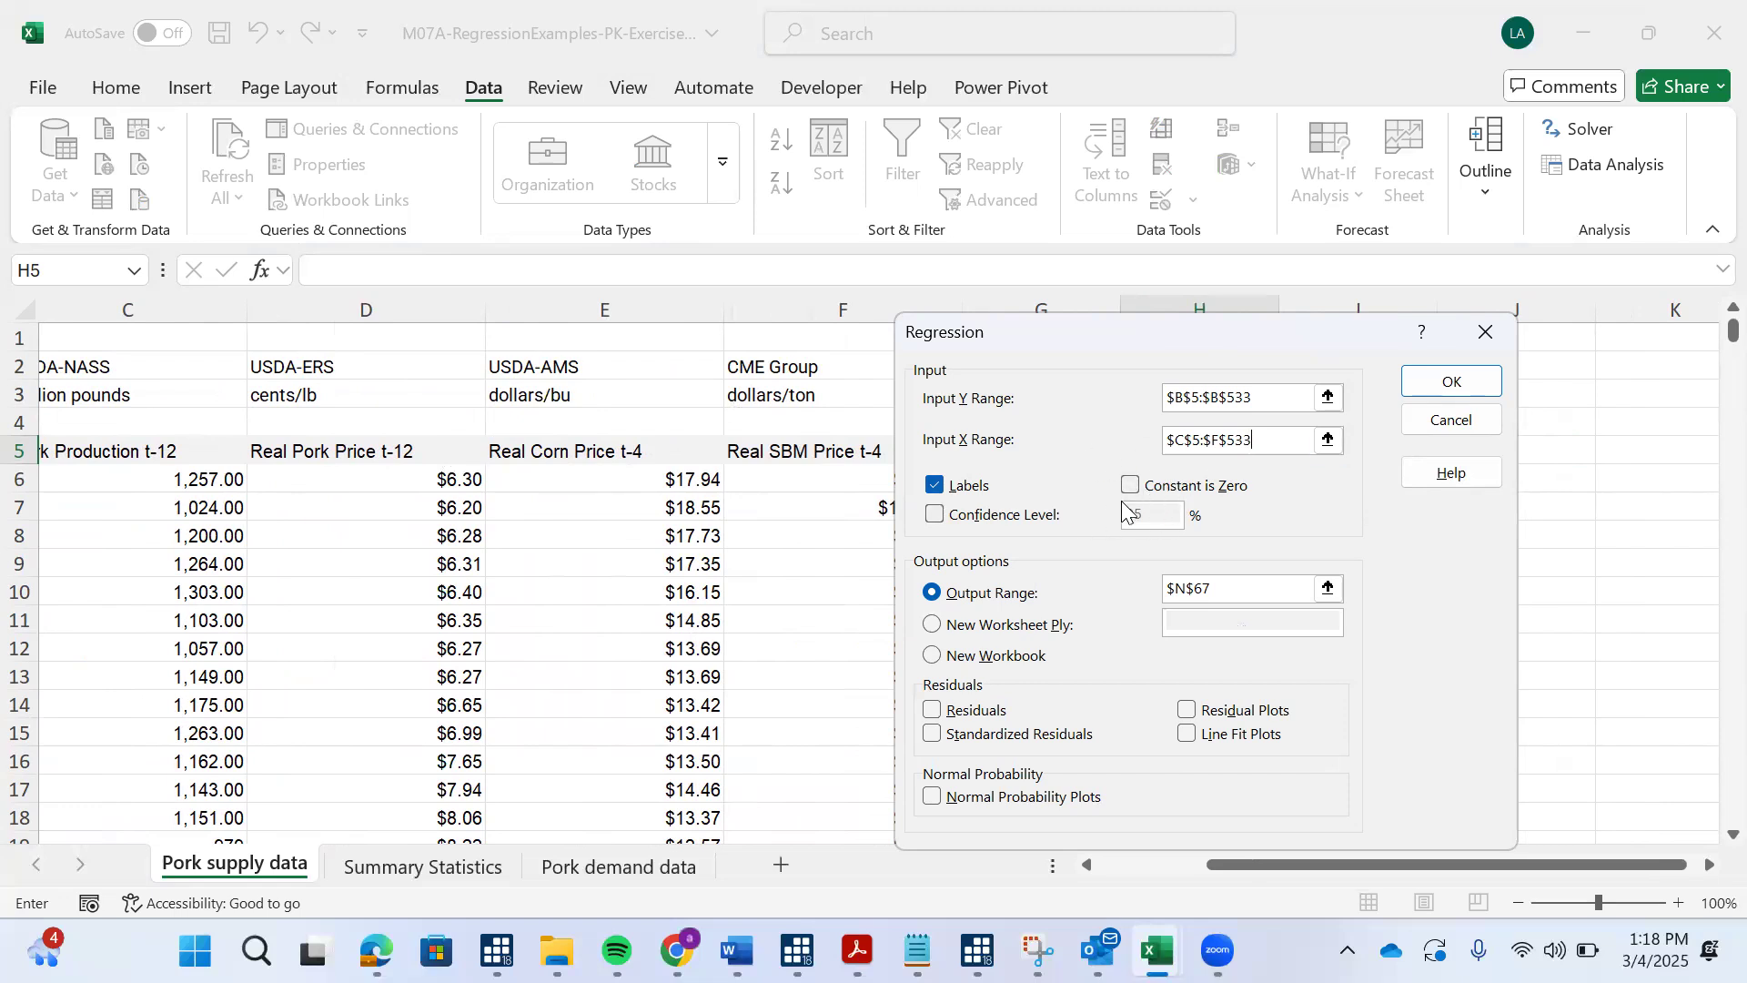
Set the regression's output range to cell H5 of the Pork supply data sheet, run the analysis, and view the summary output
{"action": "left_click_drag", "start_coordinate": [1079, 334], "coordinate": [406, 330]}
{"action": "left_click_drag", "start_coordinate": [553, 585], "coordinate": [435, 577]}
{"action": "key", "text": "BackSpace"}
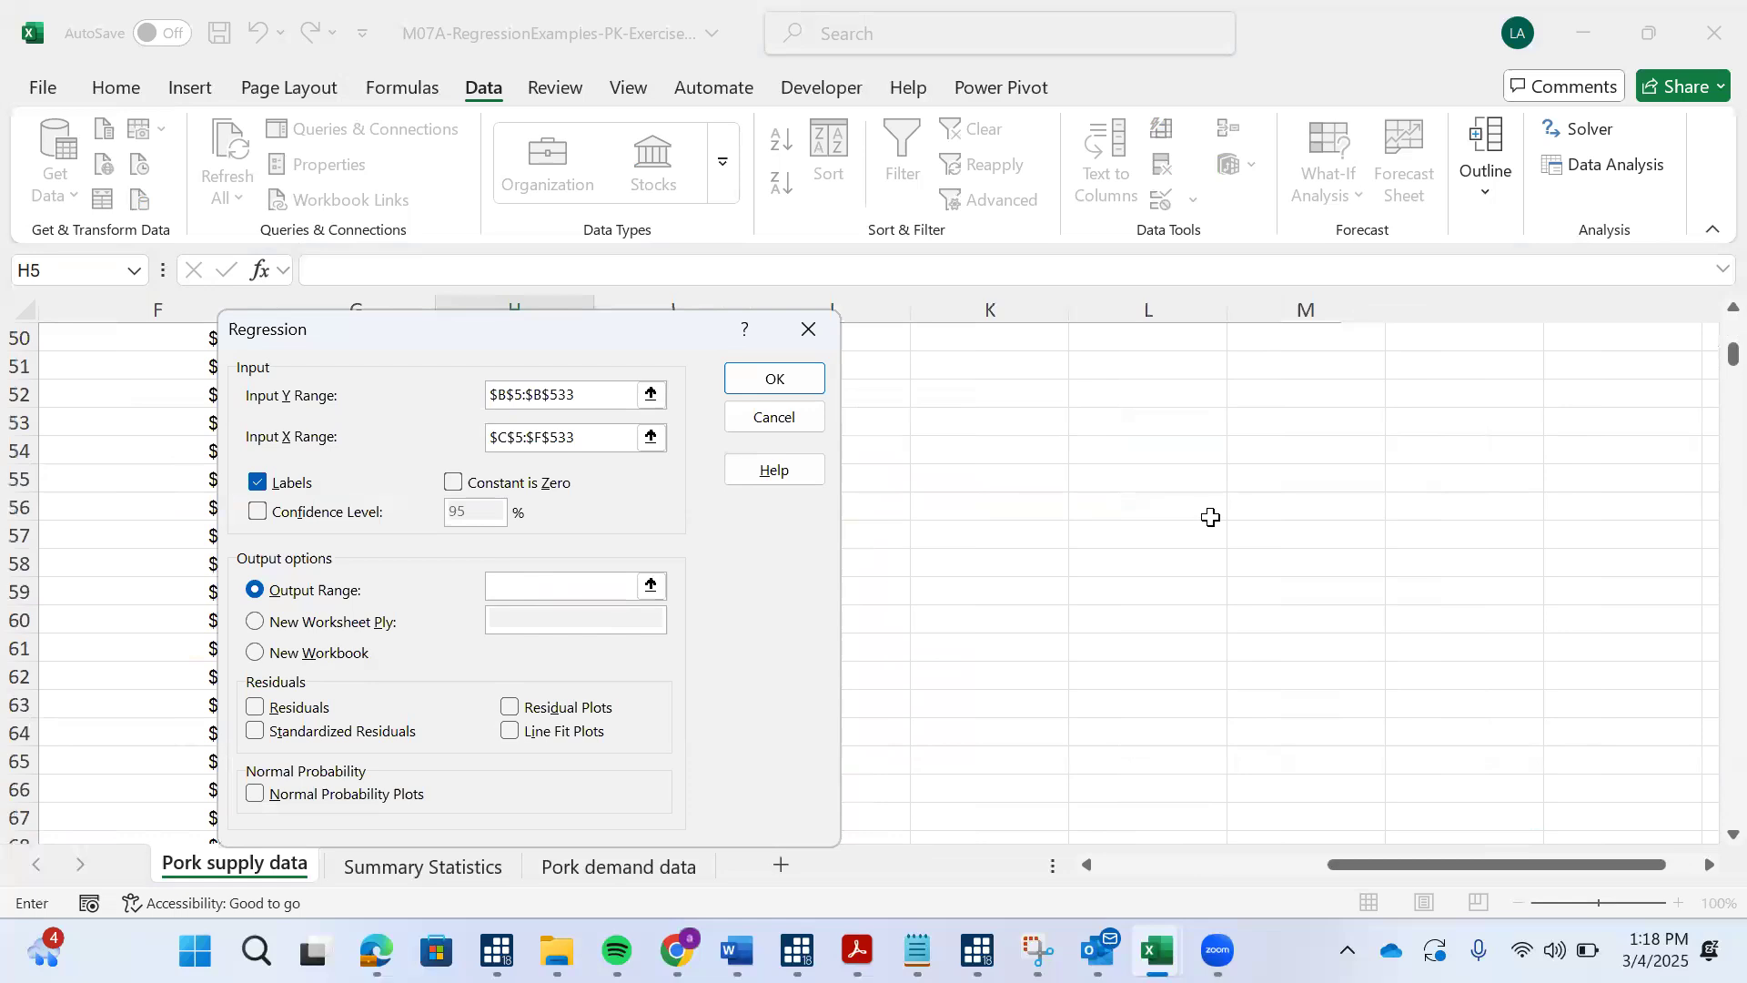
{"action": "scroll", "coordinate": [1212, 517], "scroll_direction": "up", "scroll_amount": 17}
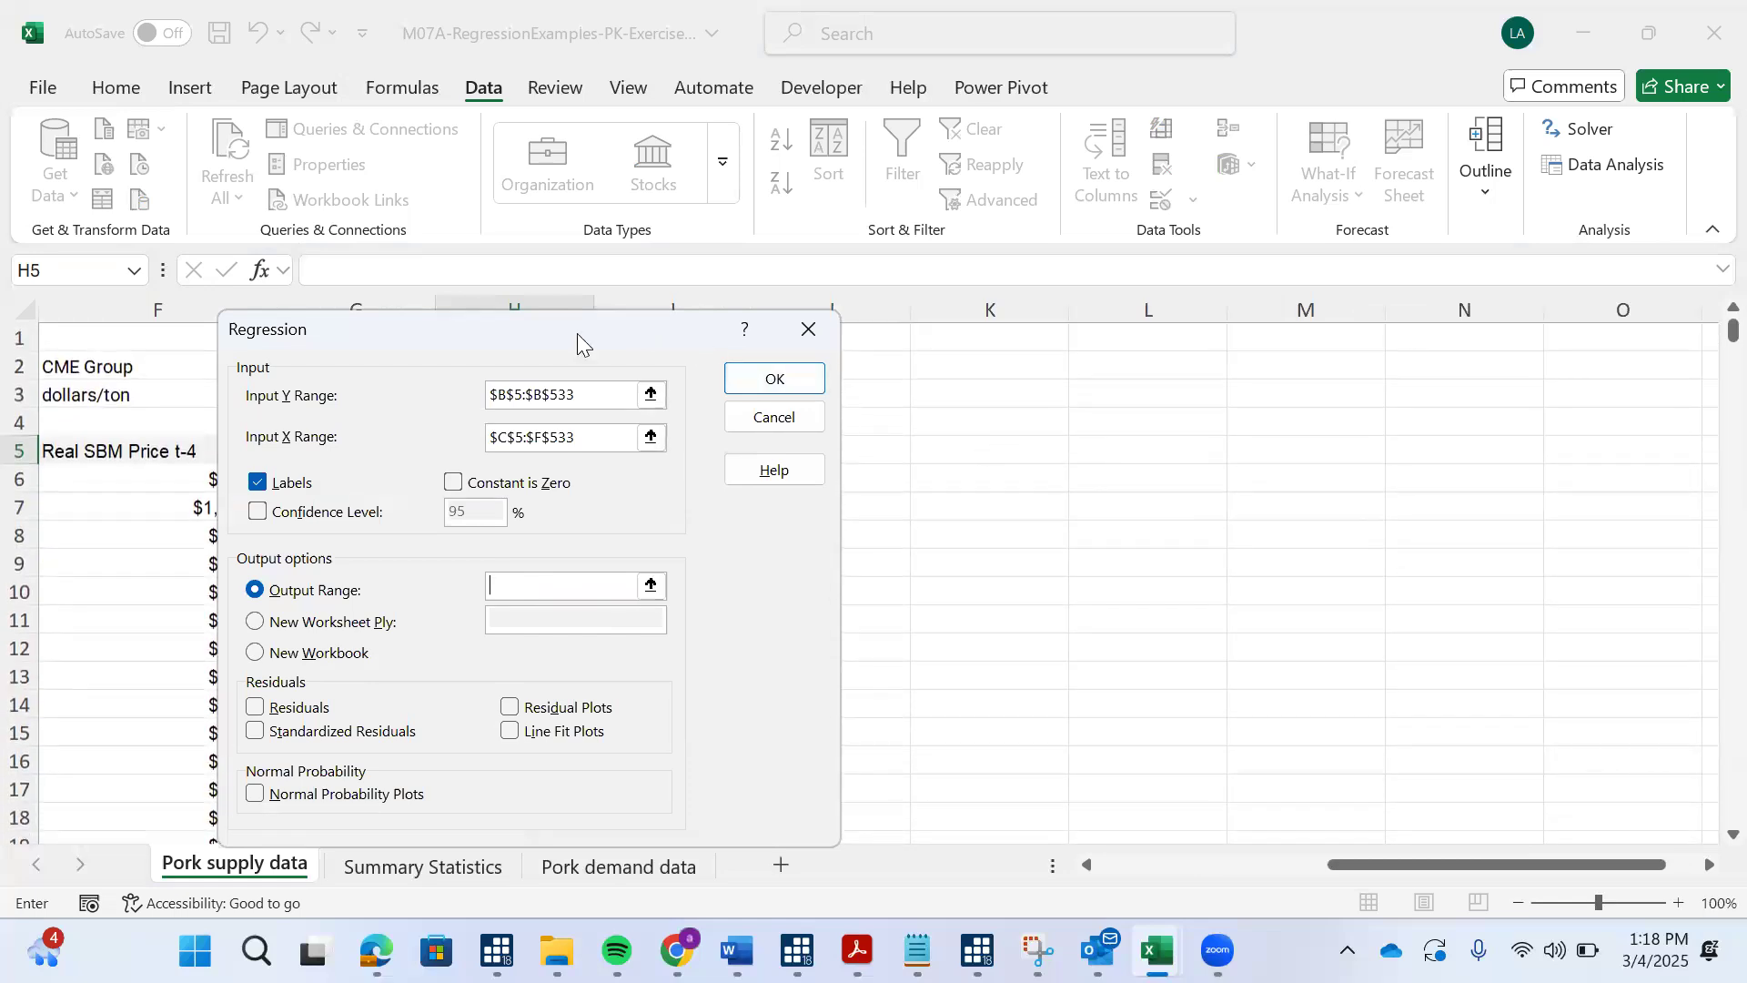
{"action": "left_click_drag", "start_coordinate": [577, 333], "coordinate": [1163, 299]}
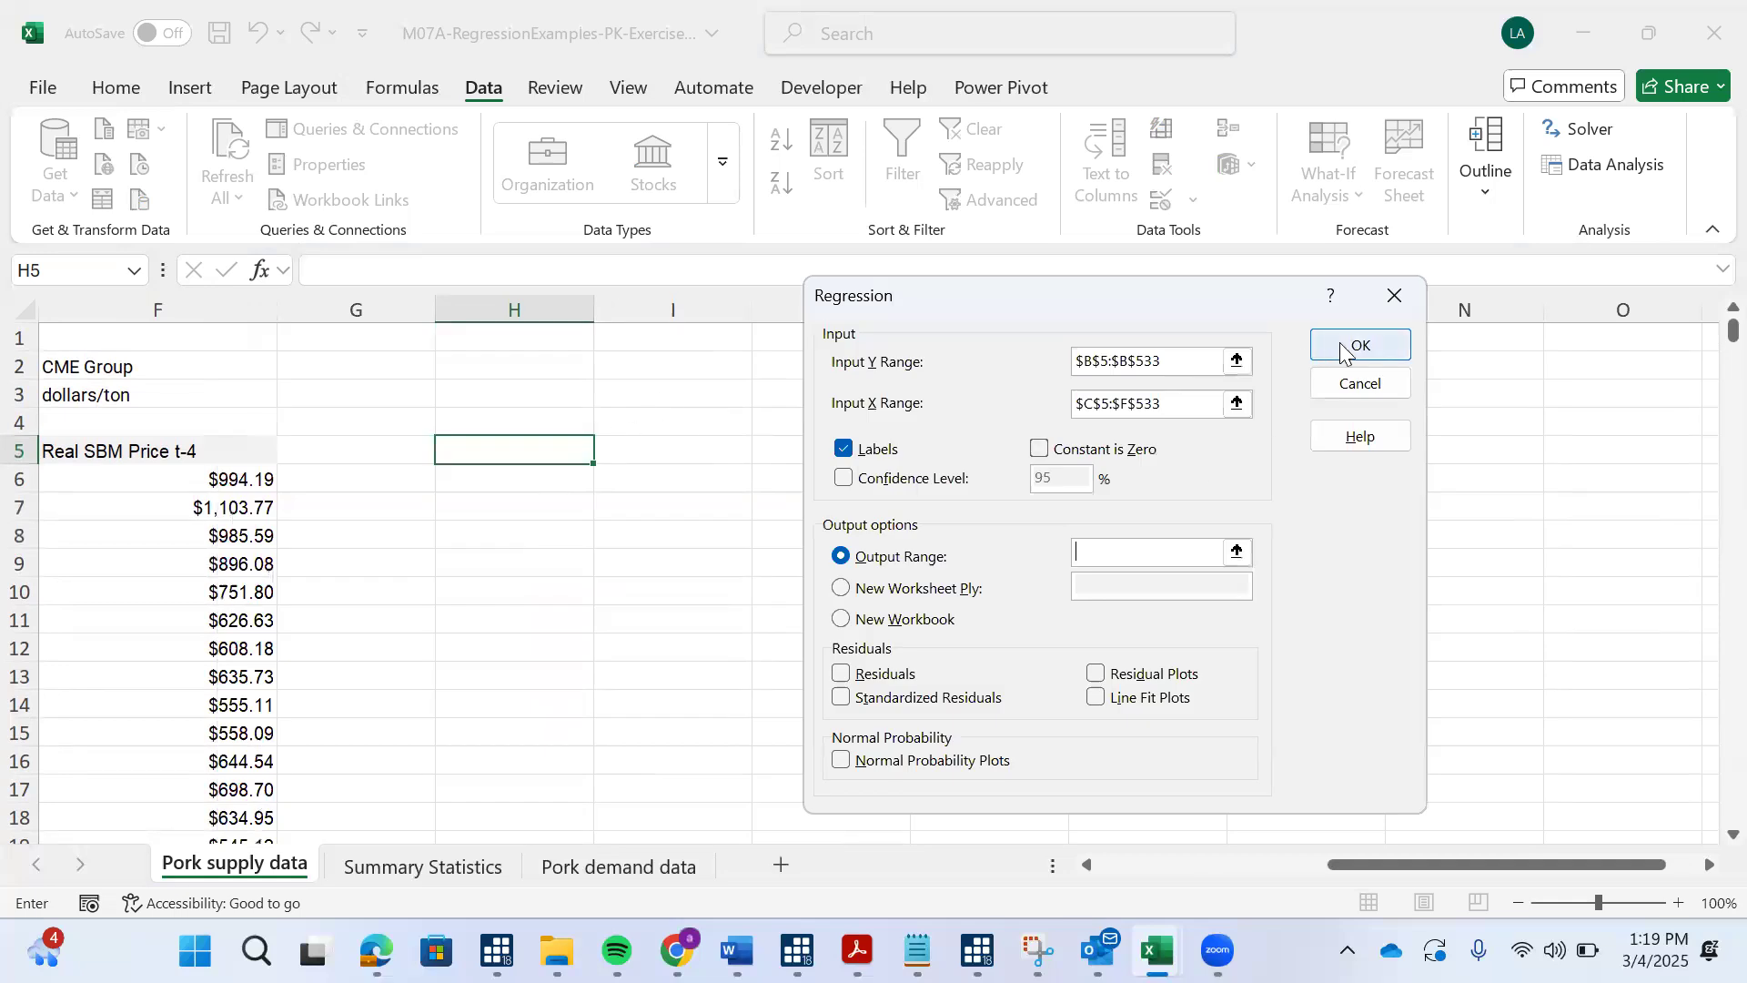
{"action": "left_click", "coordinate": [548, 455]}
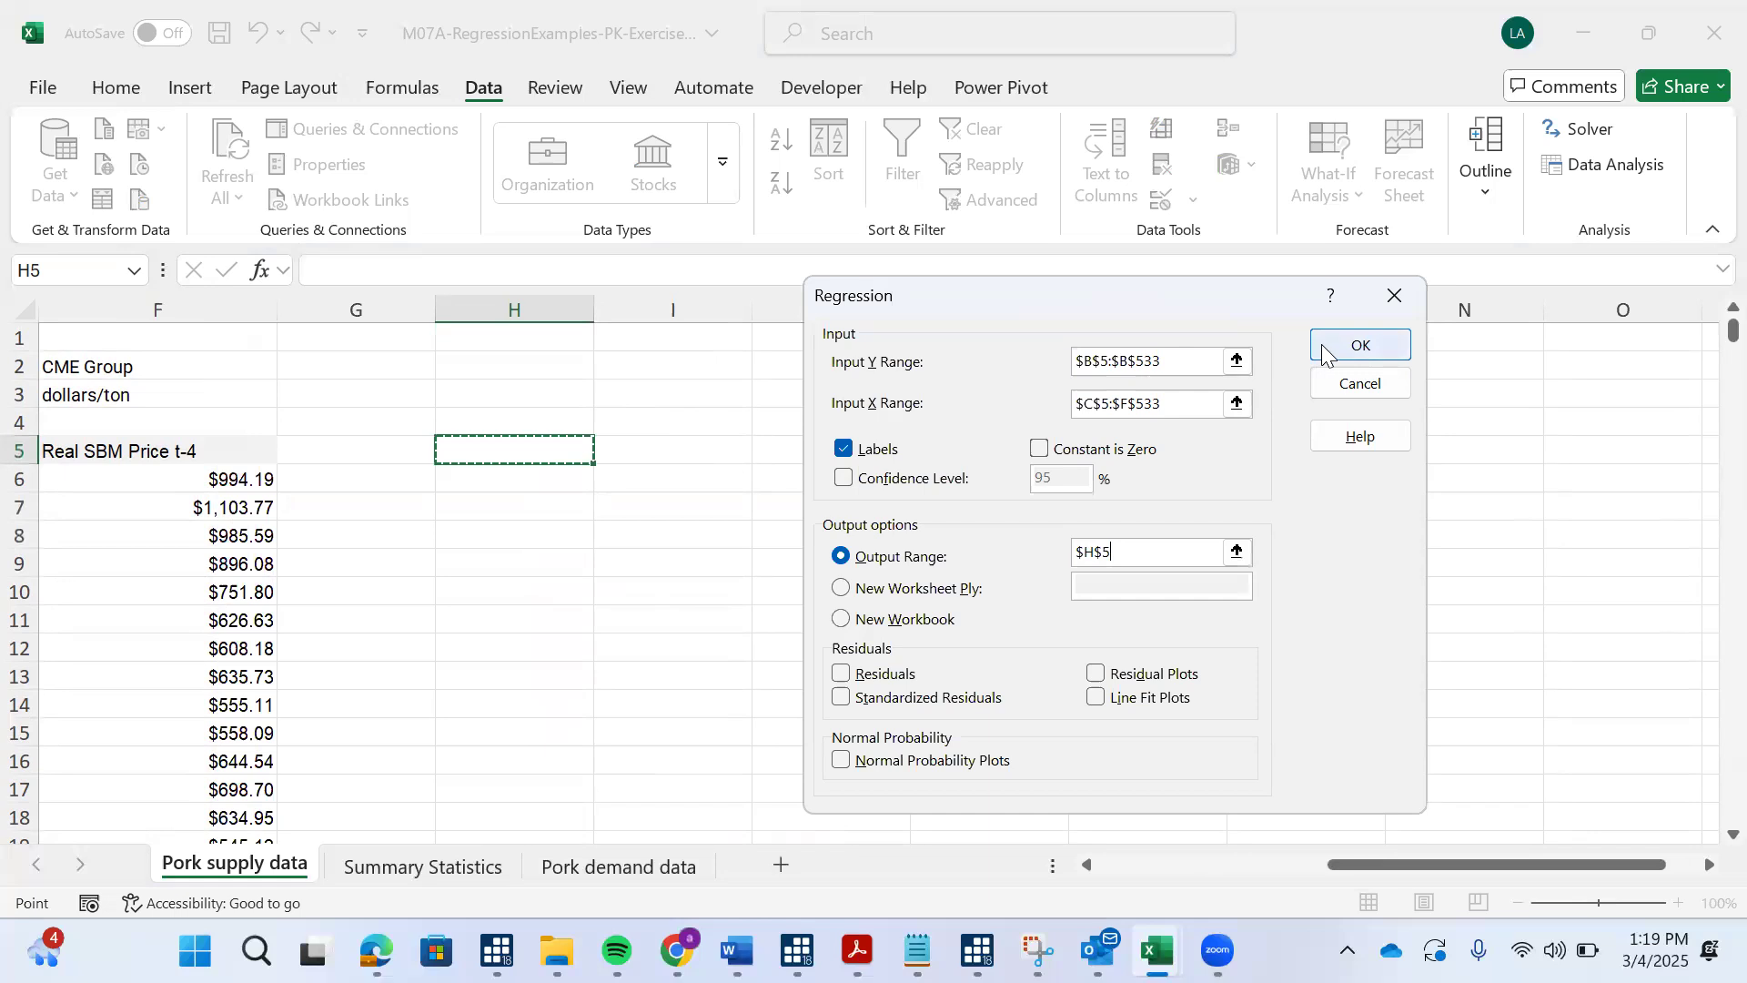
{"action": "left_click", "coordinate": [1324, 350]}
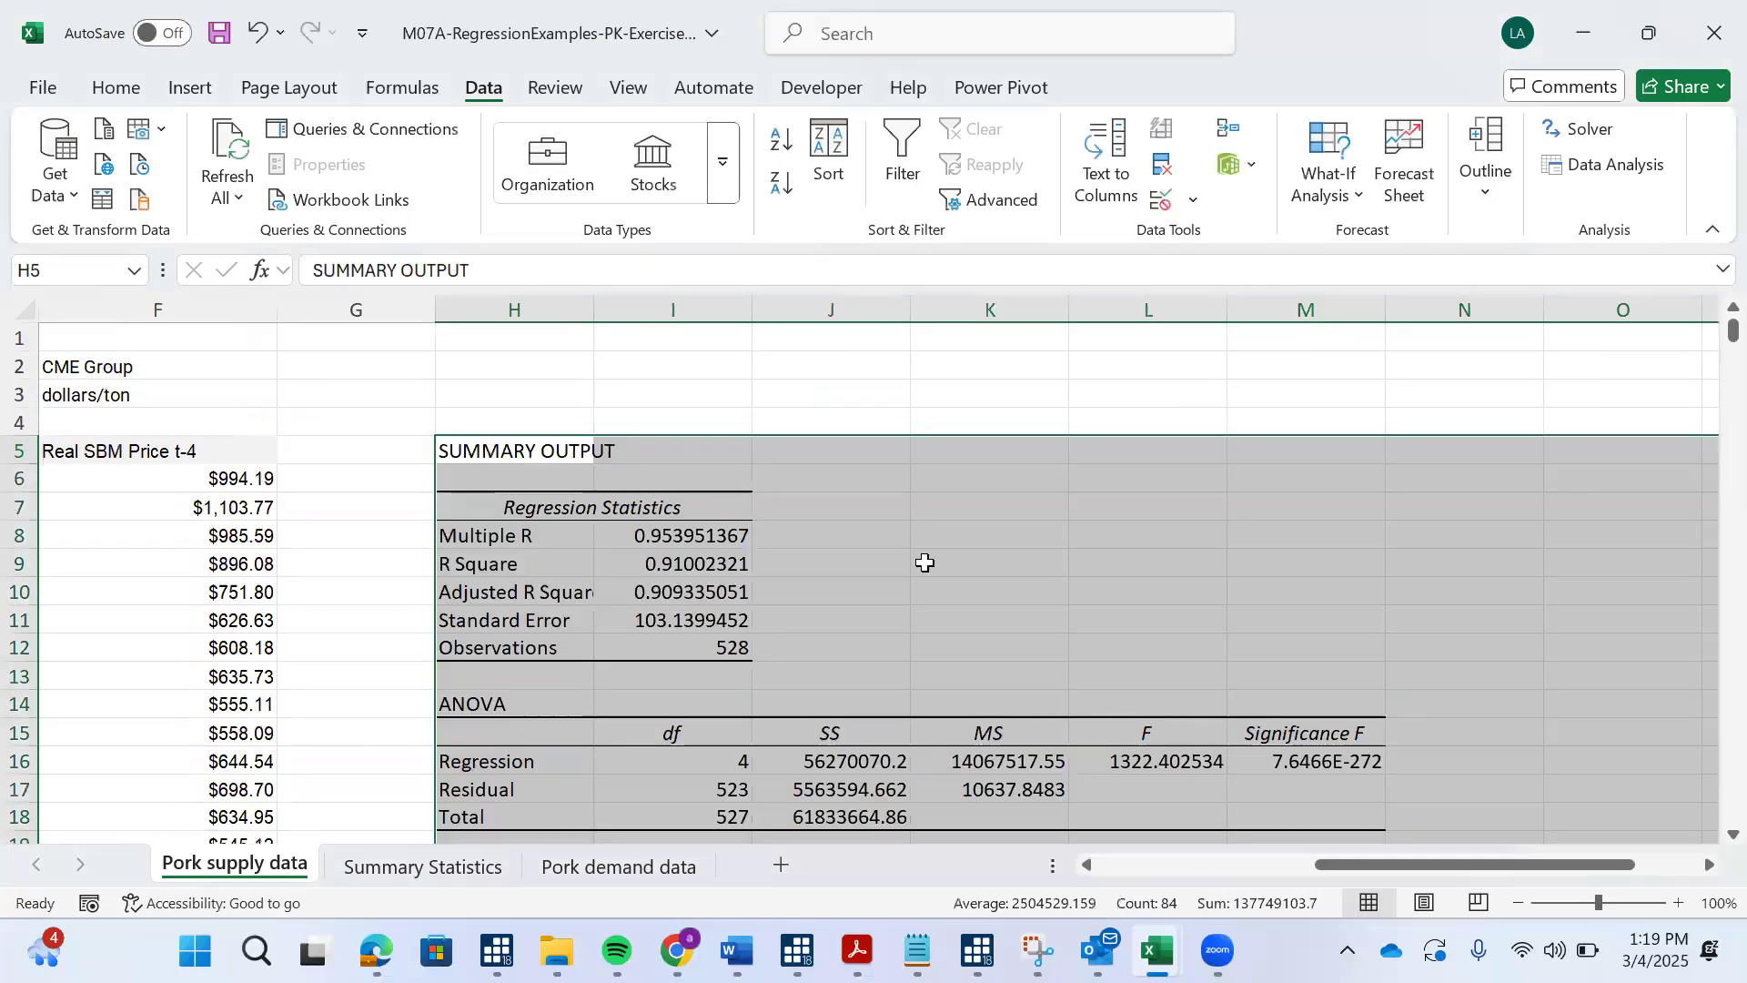
{"action": "scroll", "coordinate": [925, 563], "scroll_direction": "down", "scroll_amount": 2}
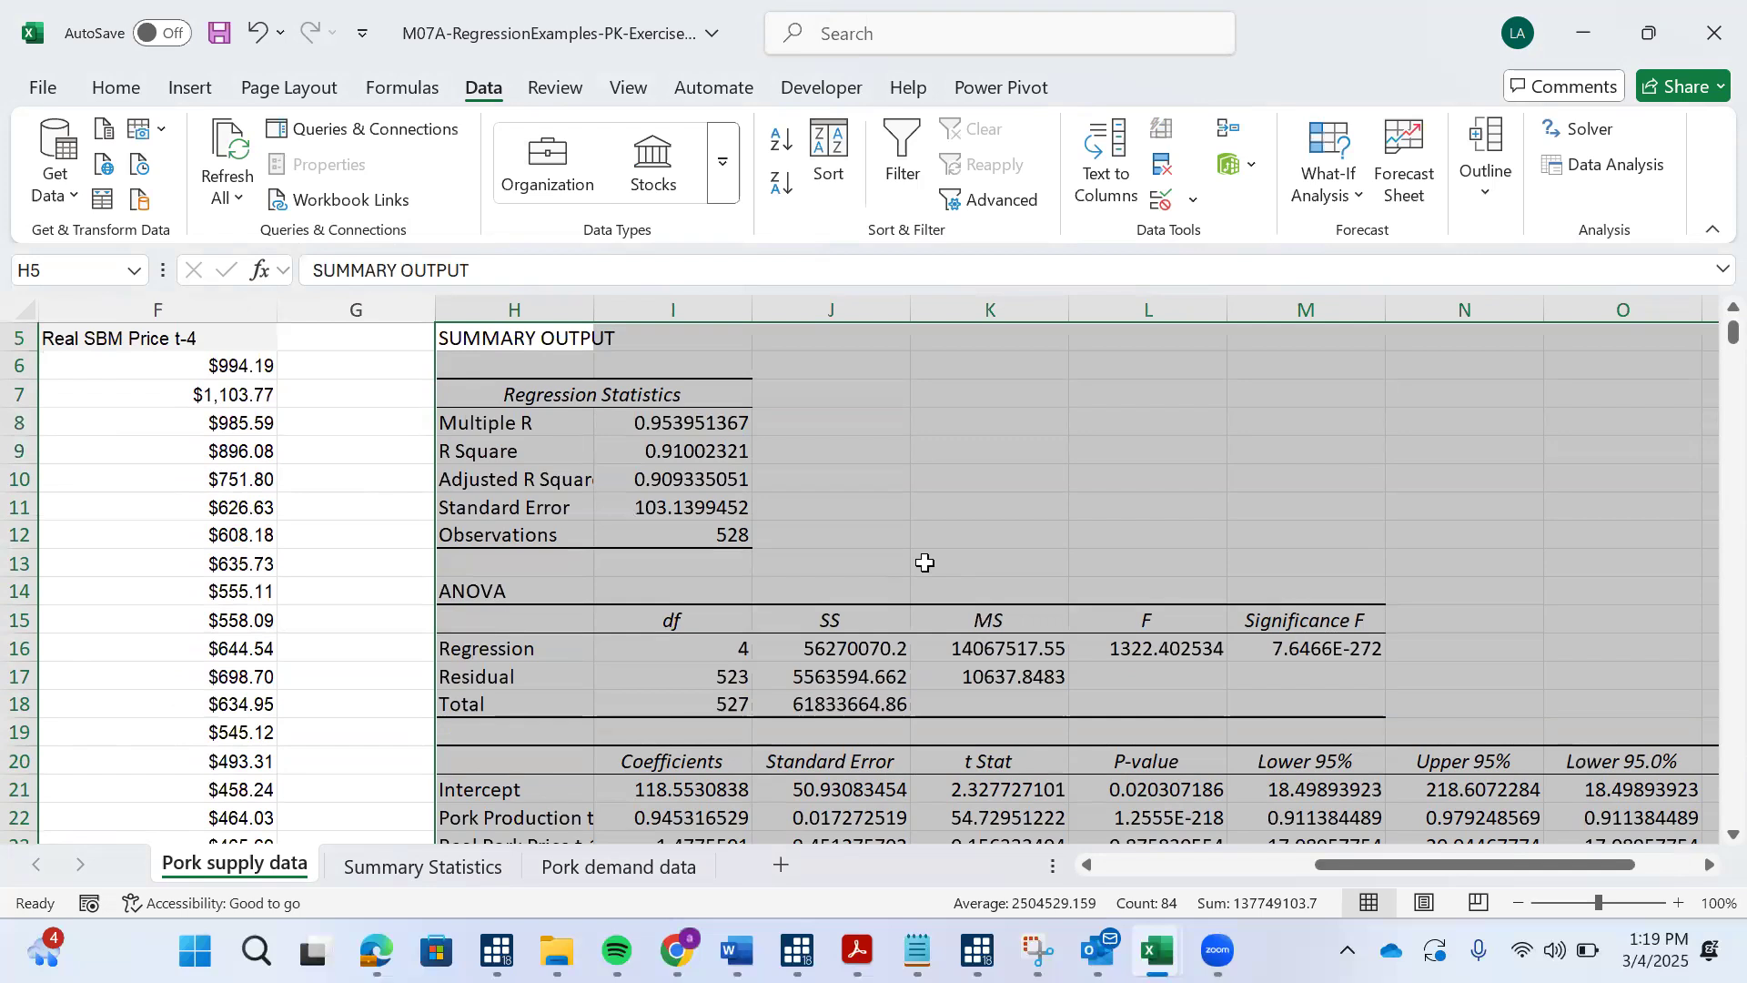
{"action": "key", "text": "alt+Tab"}
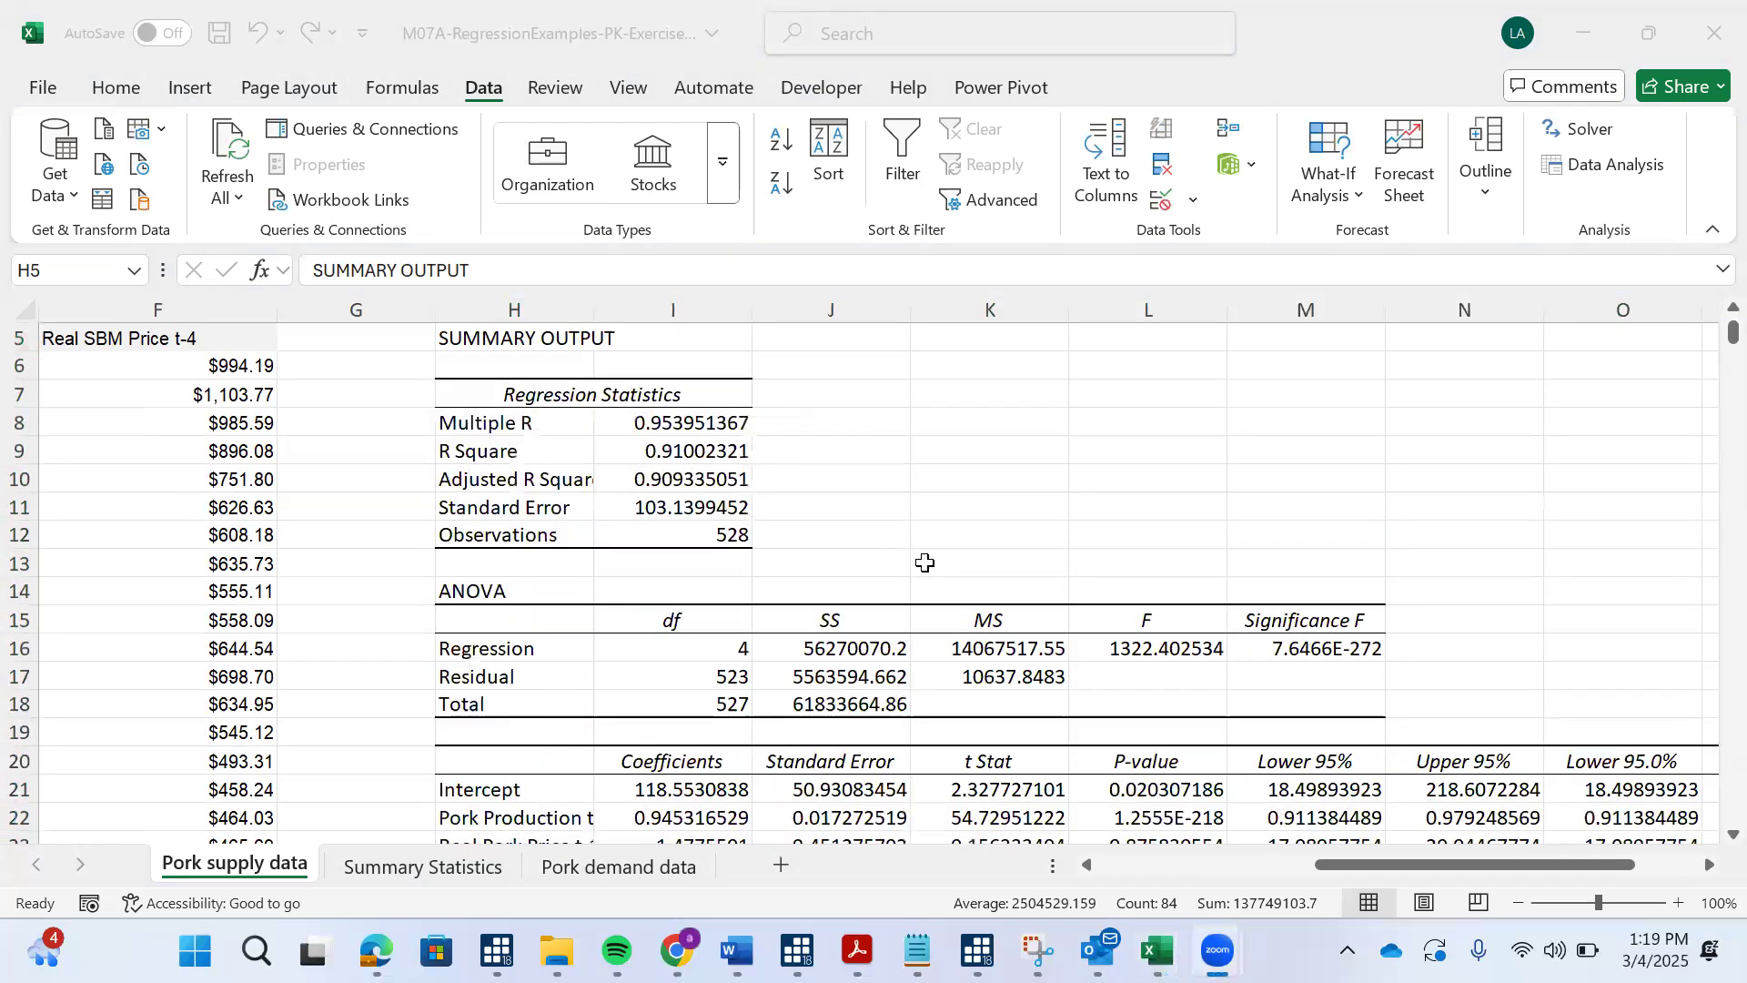